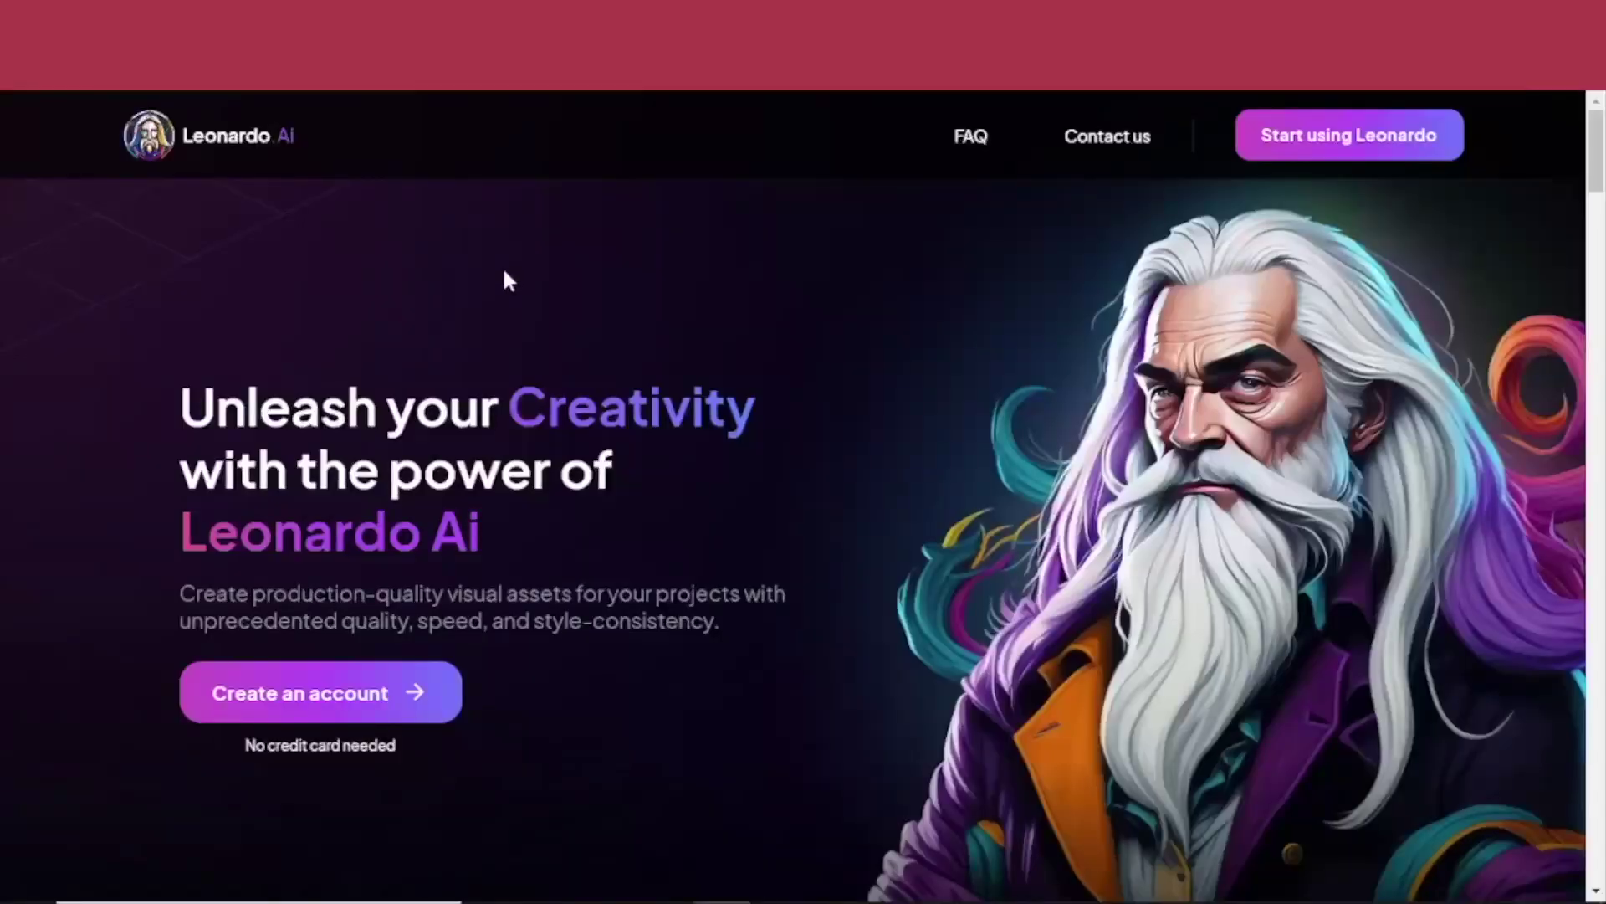
# - Scroll down through the Leonardo.Ai landing page and Platform Gallery
pyautogui.scroll(-1, 506, 316)
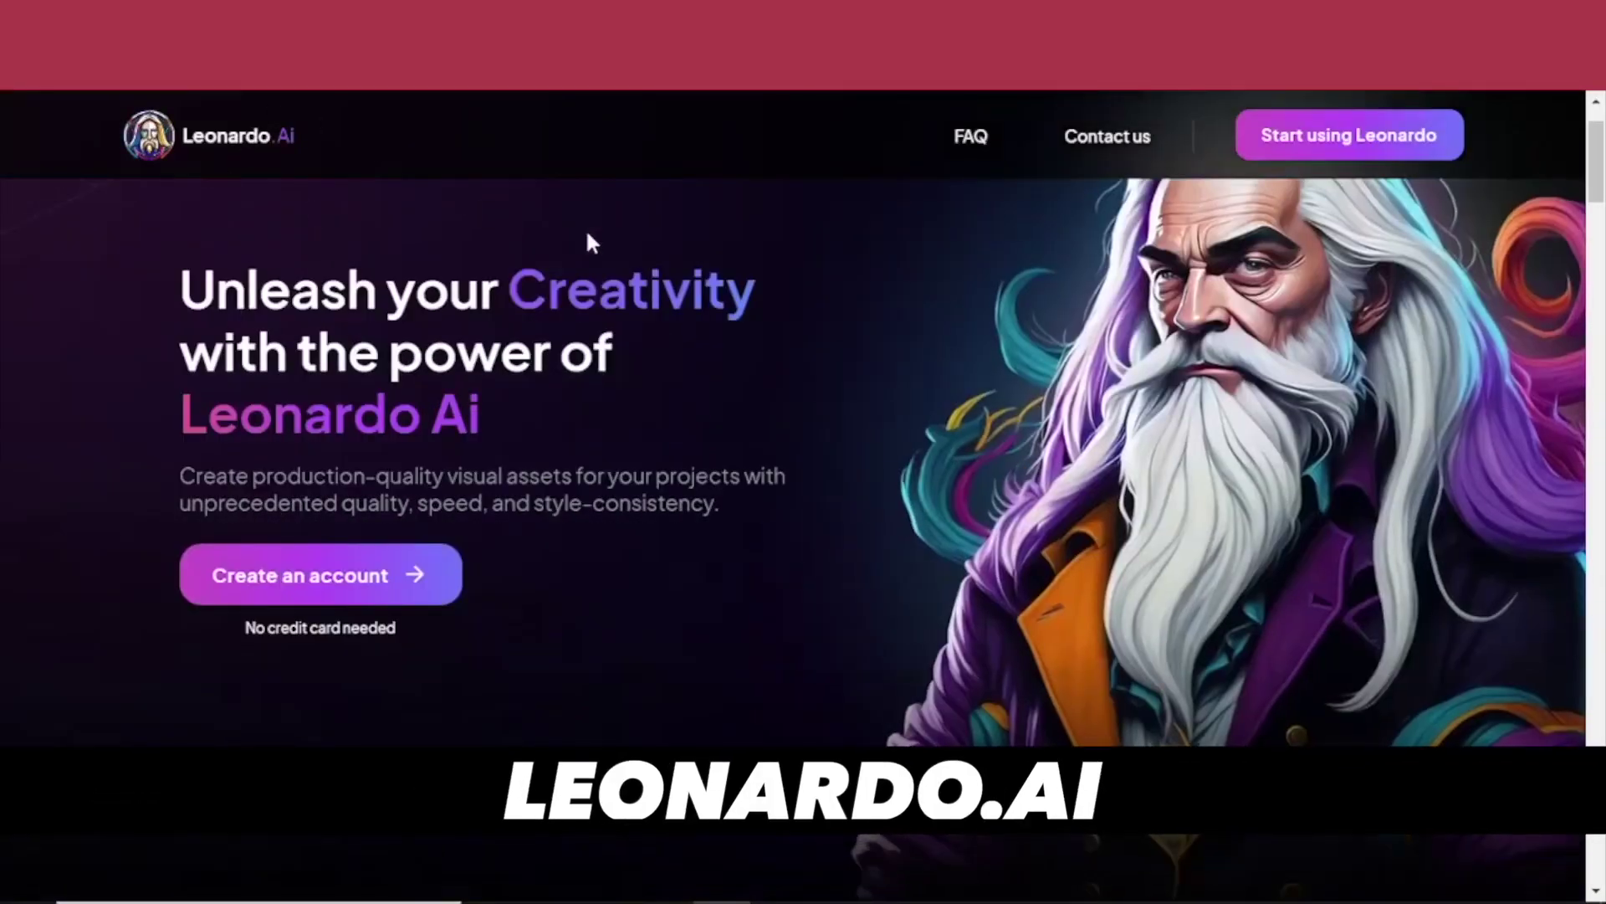
pyautogui.scroll(-6, 586, 251)
pyautogui.scroll(-10, 593, 271)
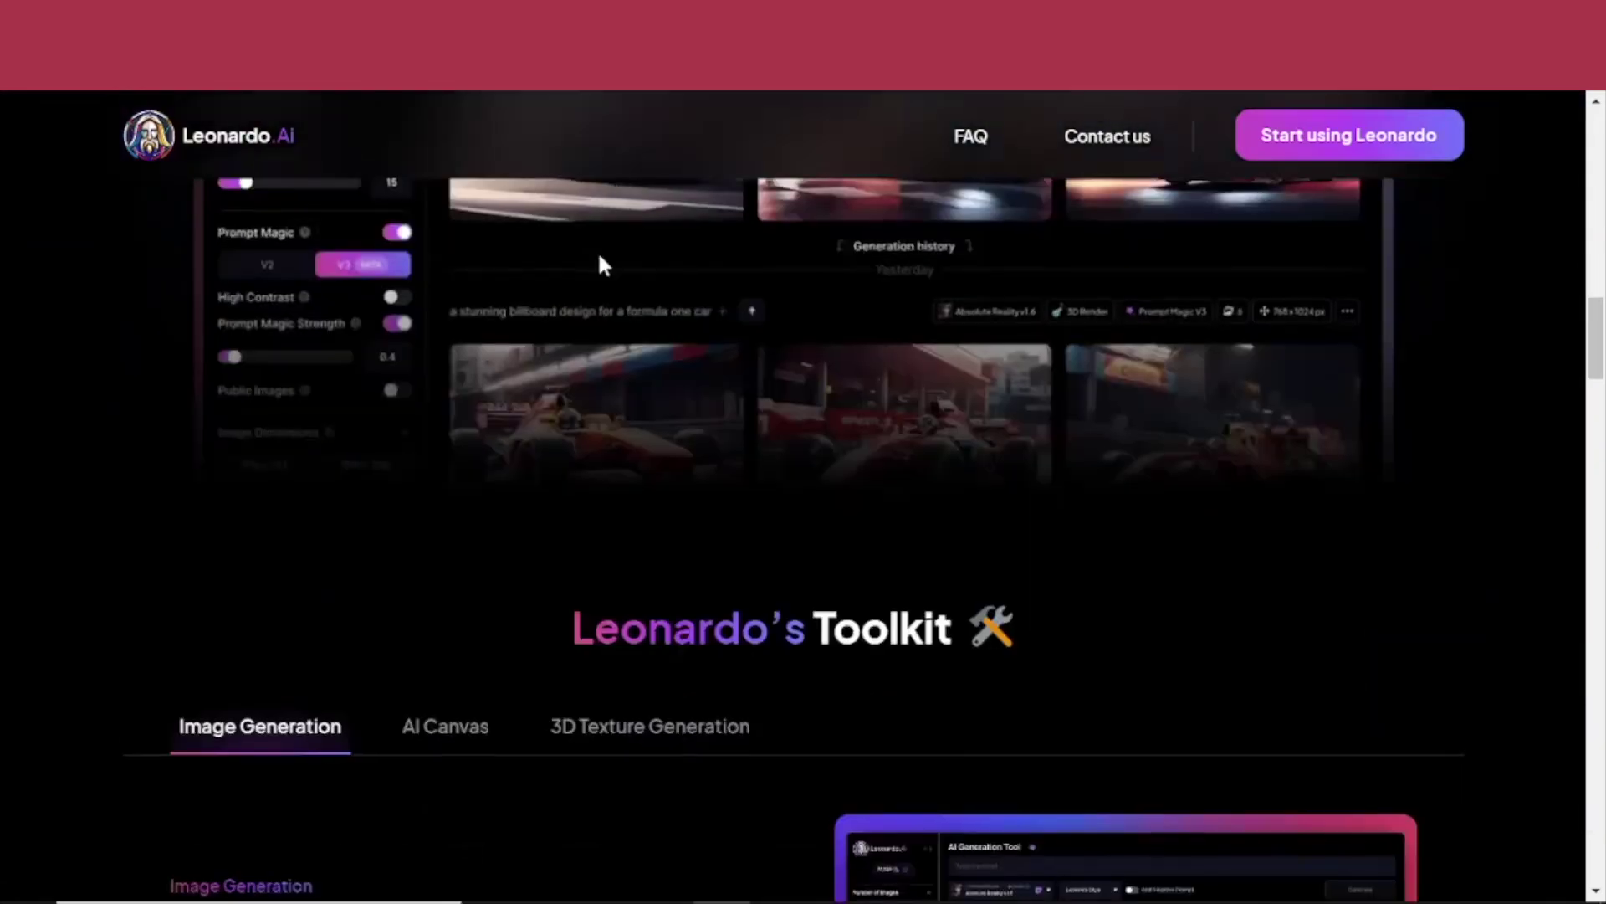
pyautogui.scroll(-4, 664, 288)
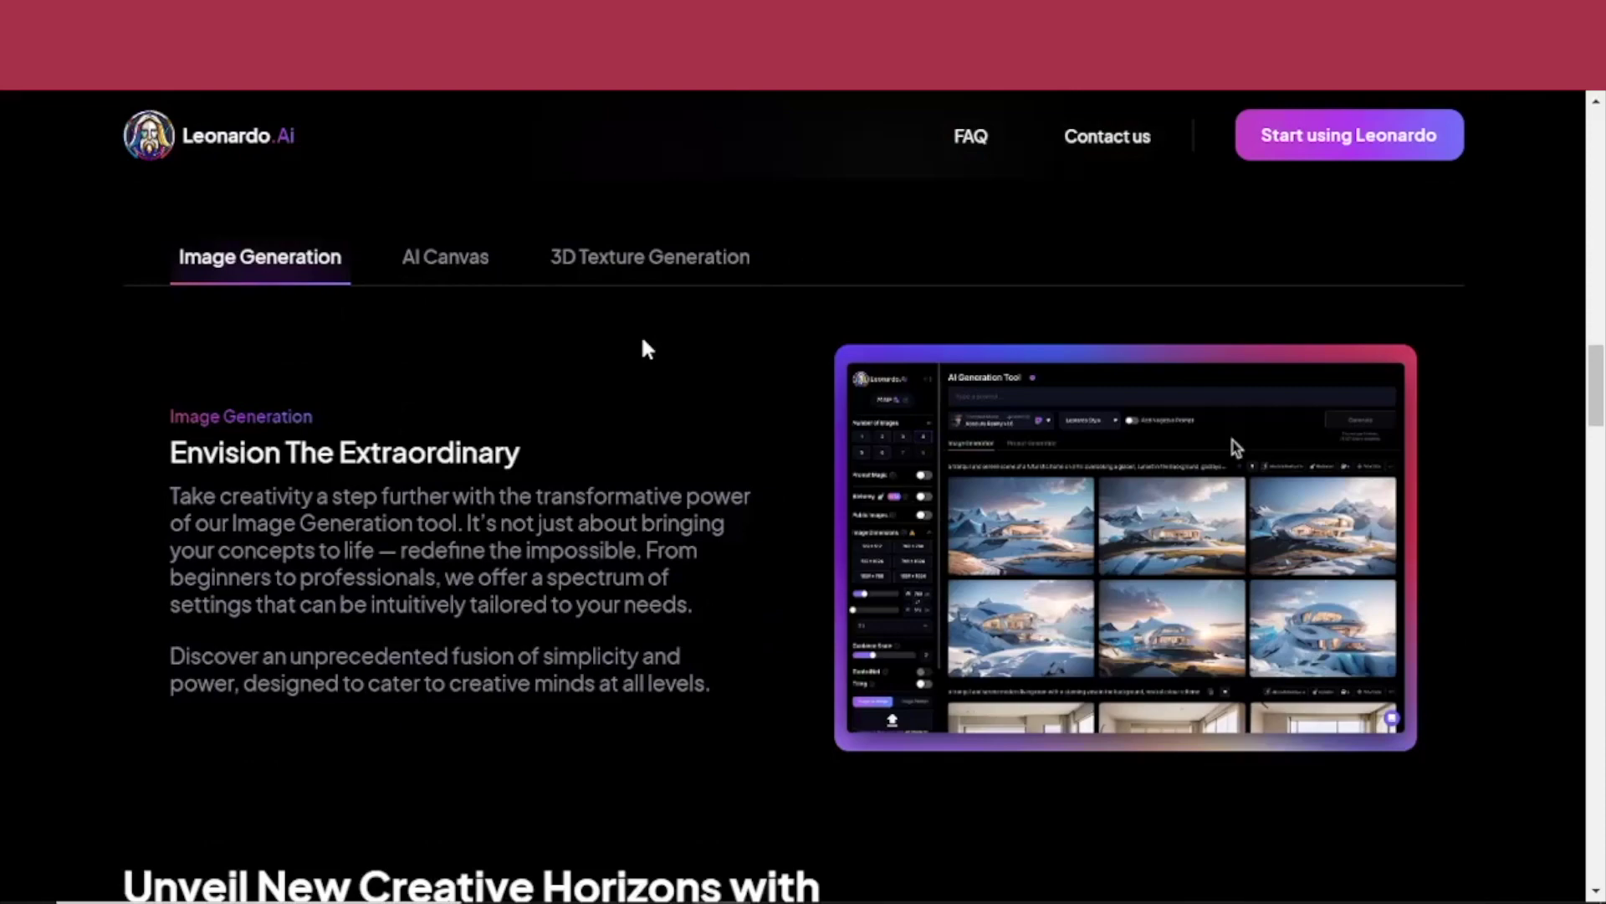
pyautogui.scroll(-7, 644, 343)
pyautogui.scroll(-6, 617, 436)
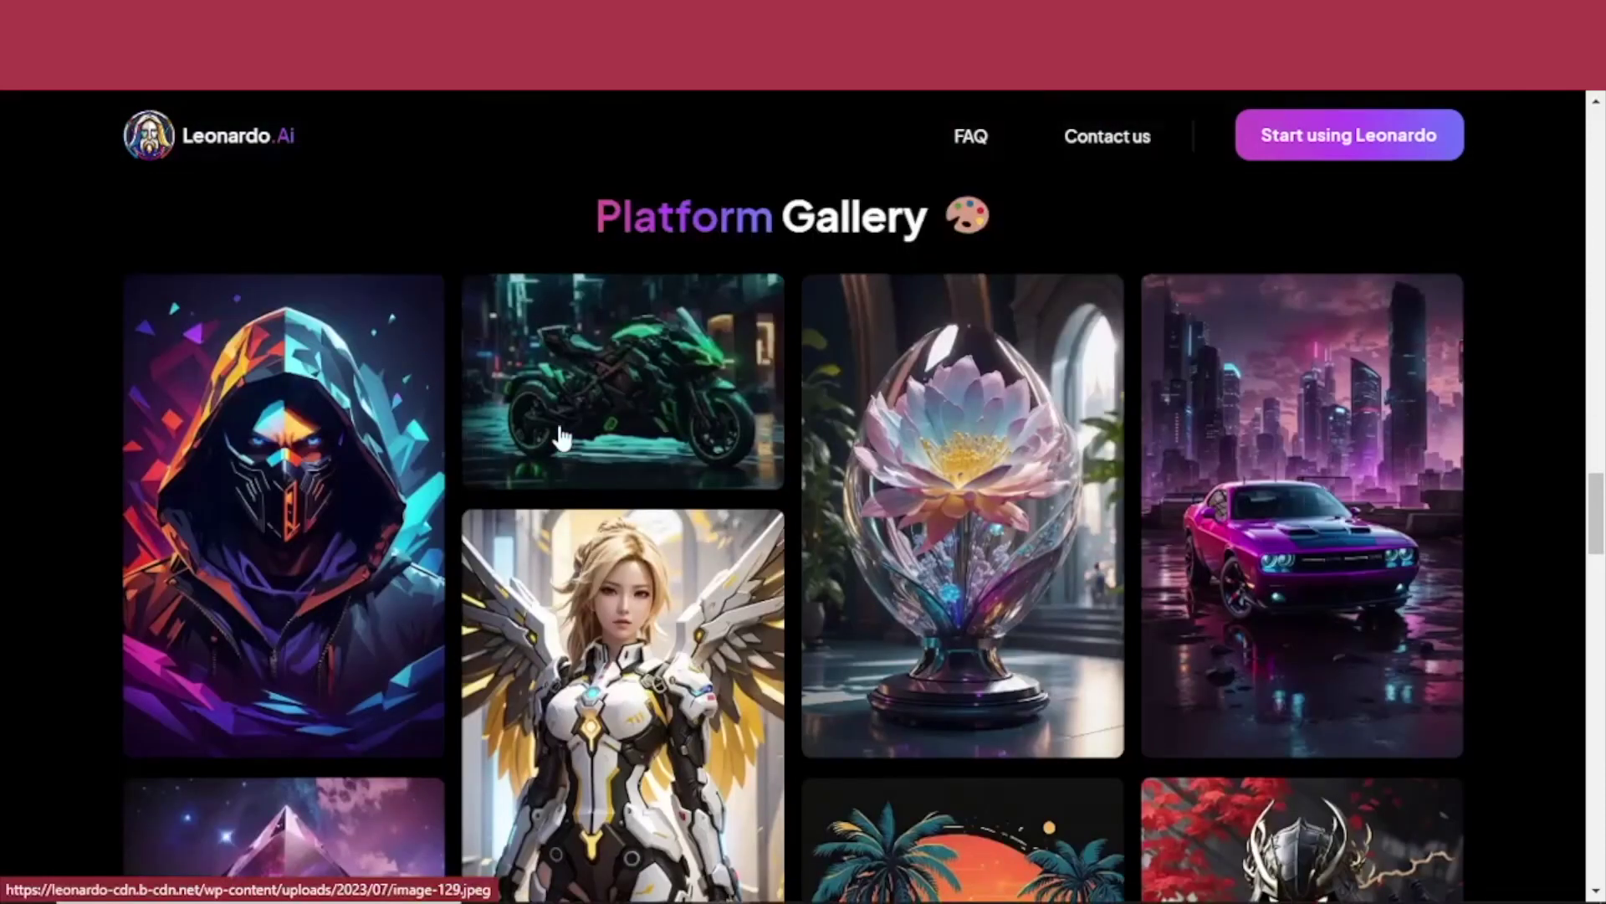
pyautogui.scroll(-2, 772, 450)
pyautogui.scroll(-1, 771, 493)
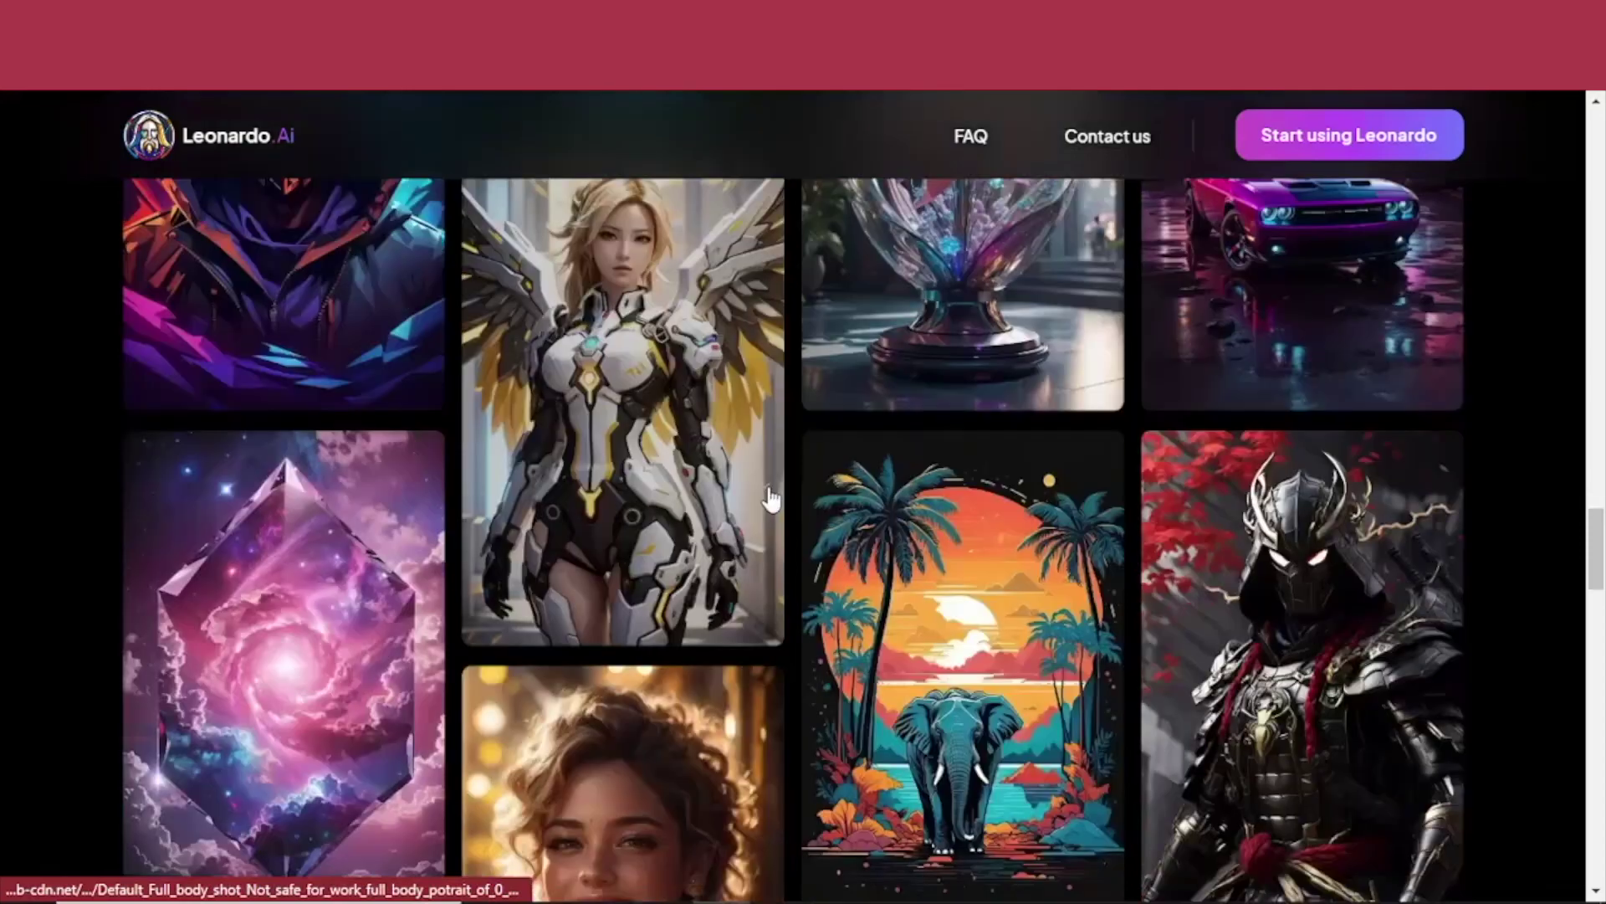
pyautogui.scroll(-1, 864, 468)
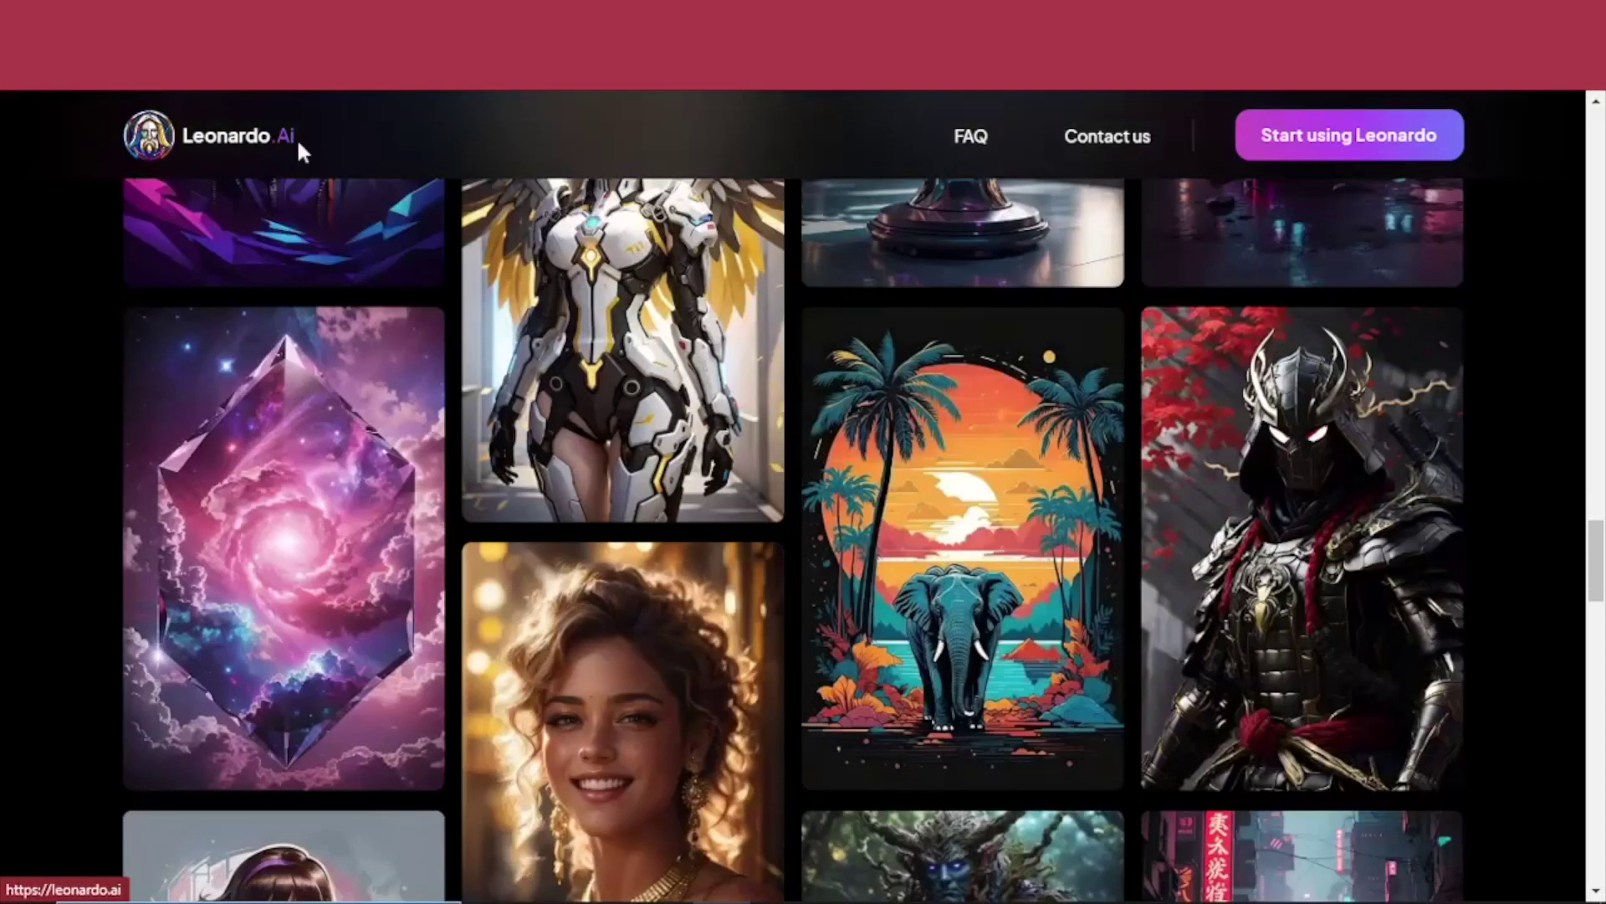
# - Enlarge and close the elephant gallery image, then select the whitelist sign-in note text
pyautogui.click(1088, 326)
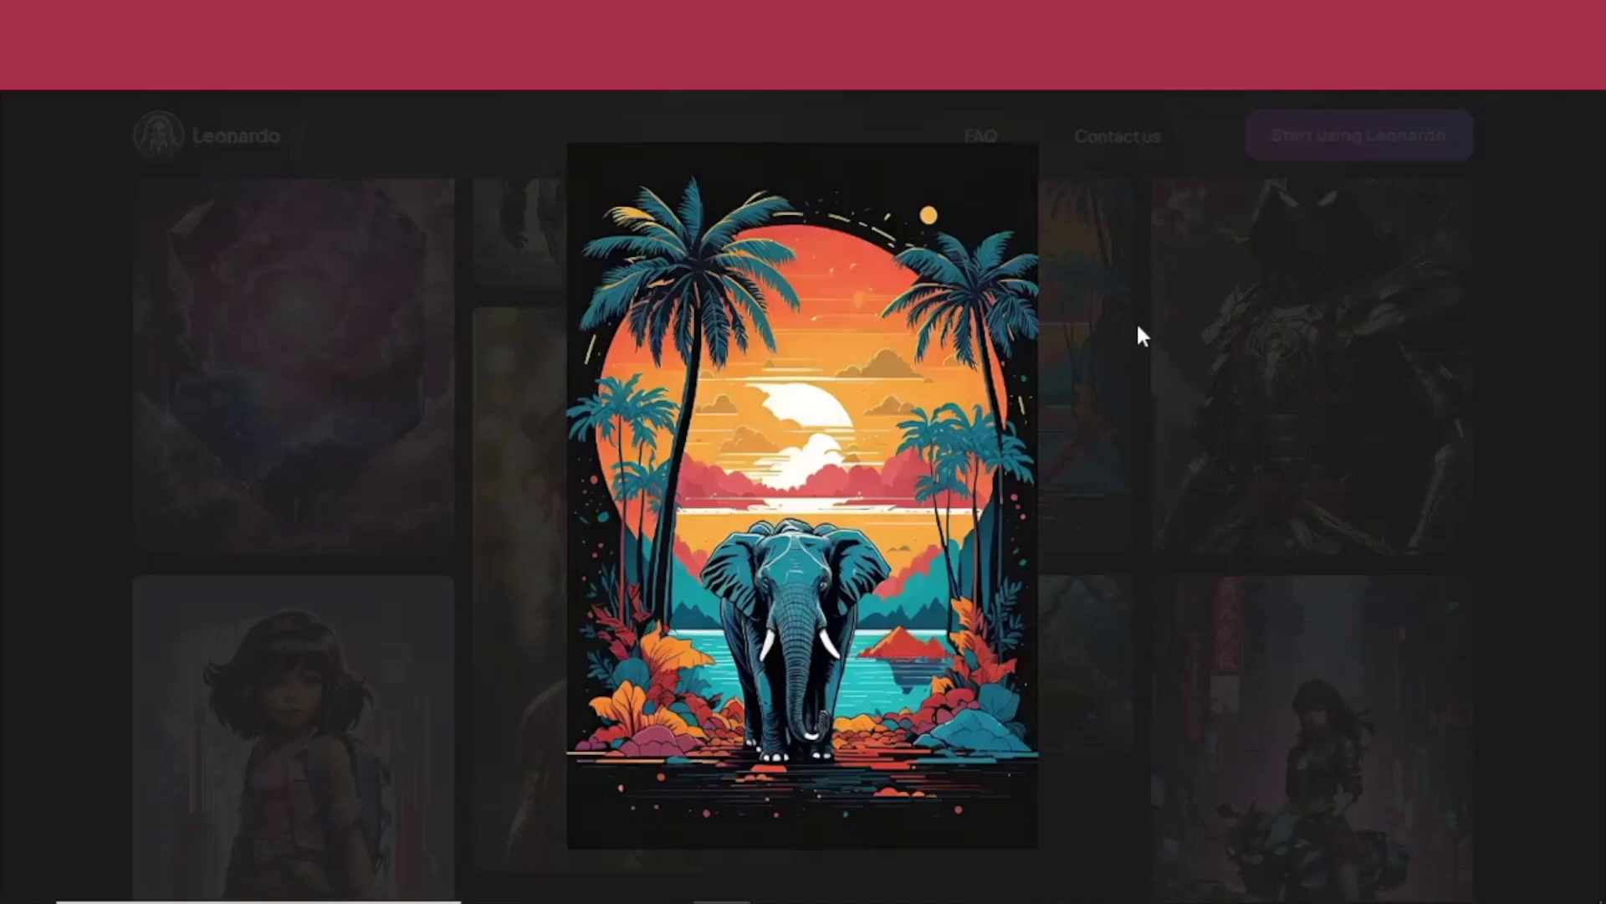
pyautogui.click(67, 351)
pyautogui.scroll(5, 387, 466)
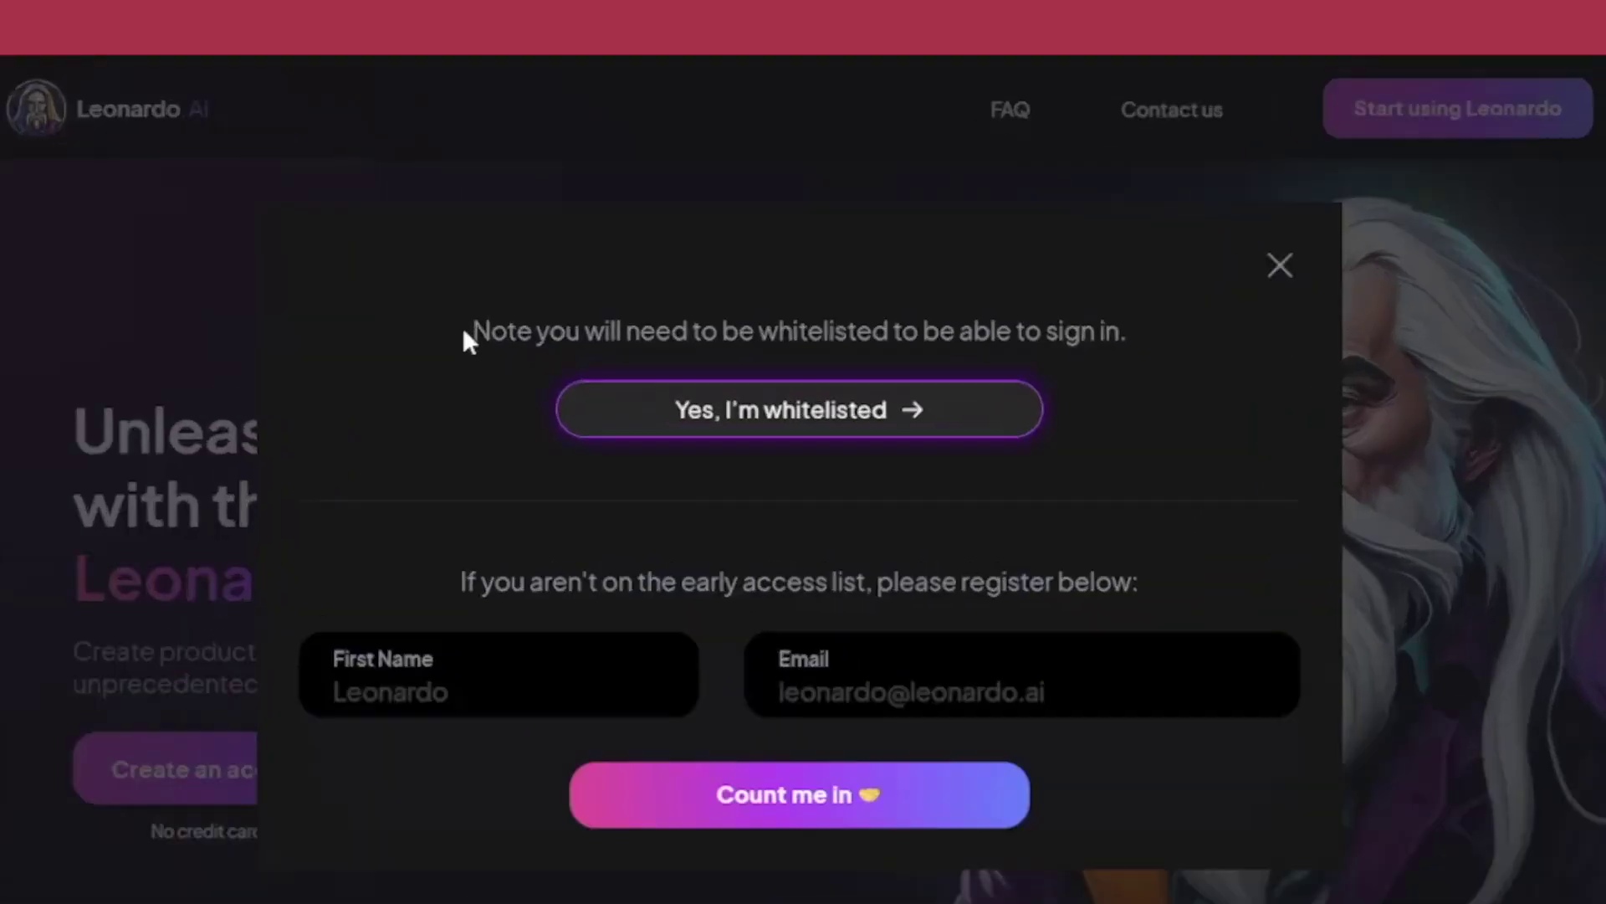
pyautogui.moveTo(527, 326); pyautogui.dragTo(1077, 326)
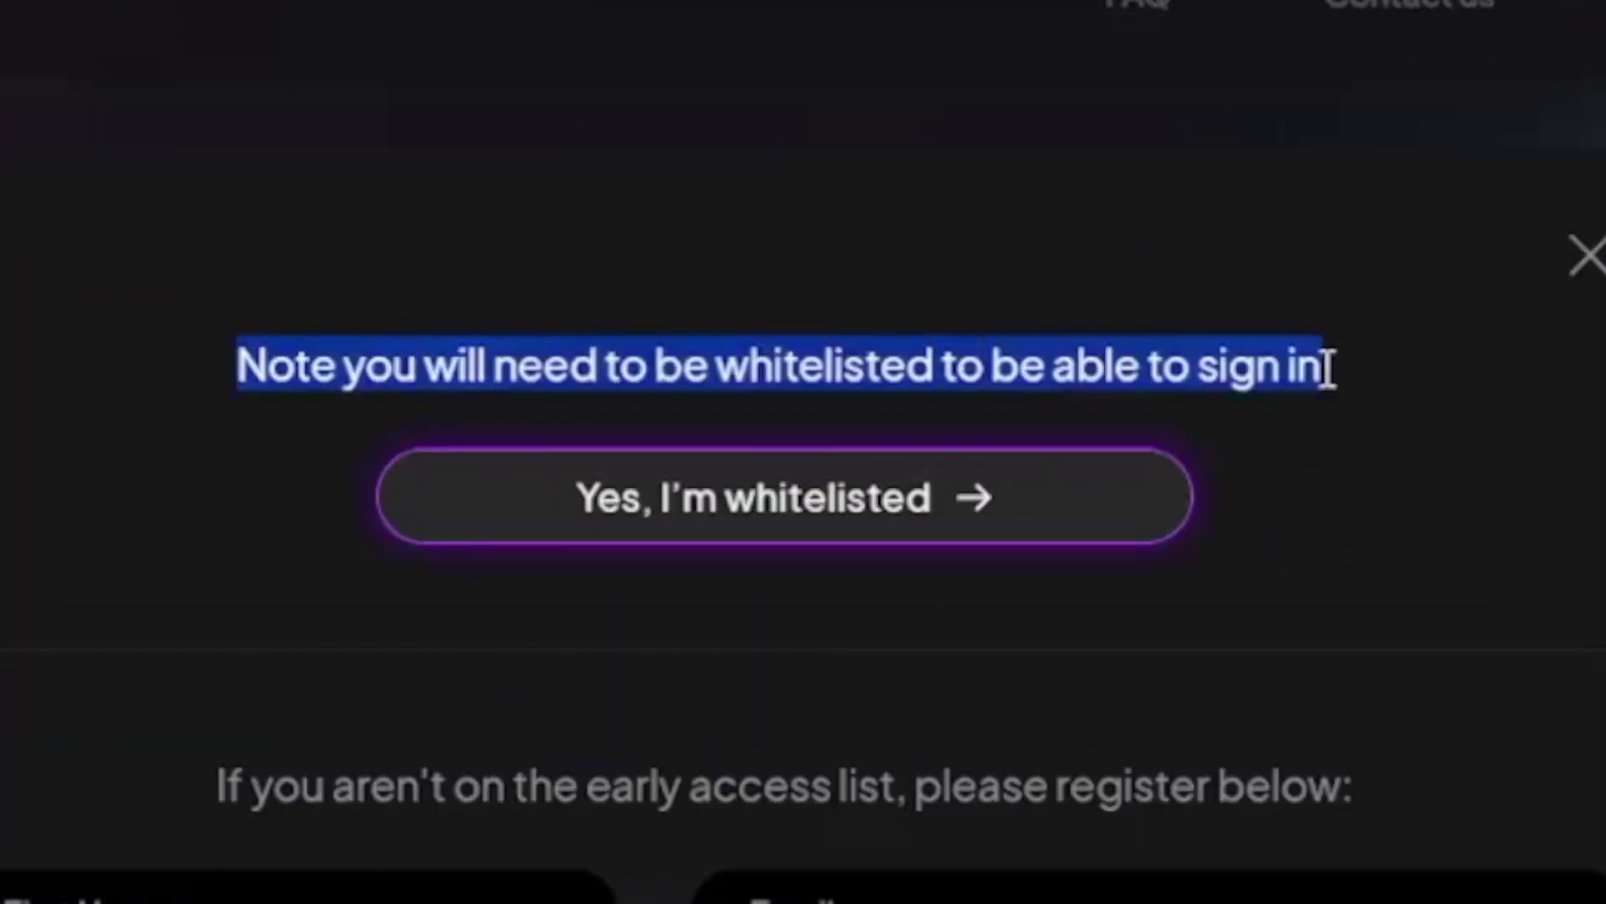
# - Deselect the sign-in note and scroll through the early-access request form
pyautogui.click(1316, 369)
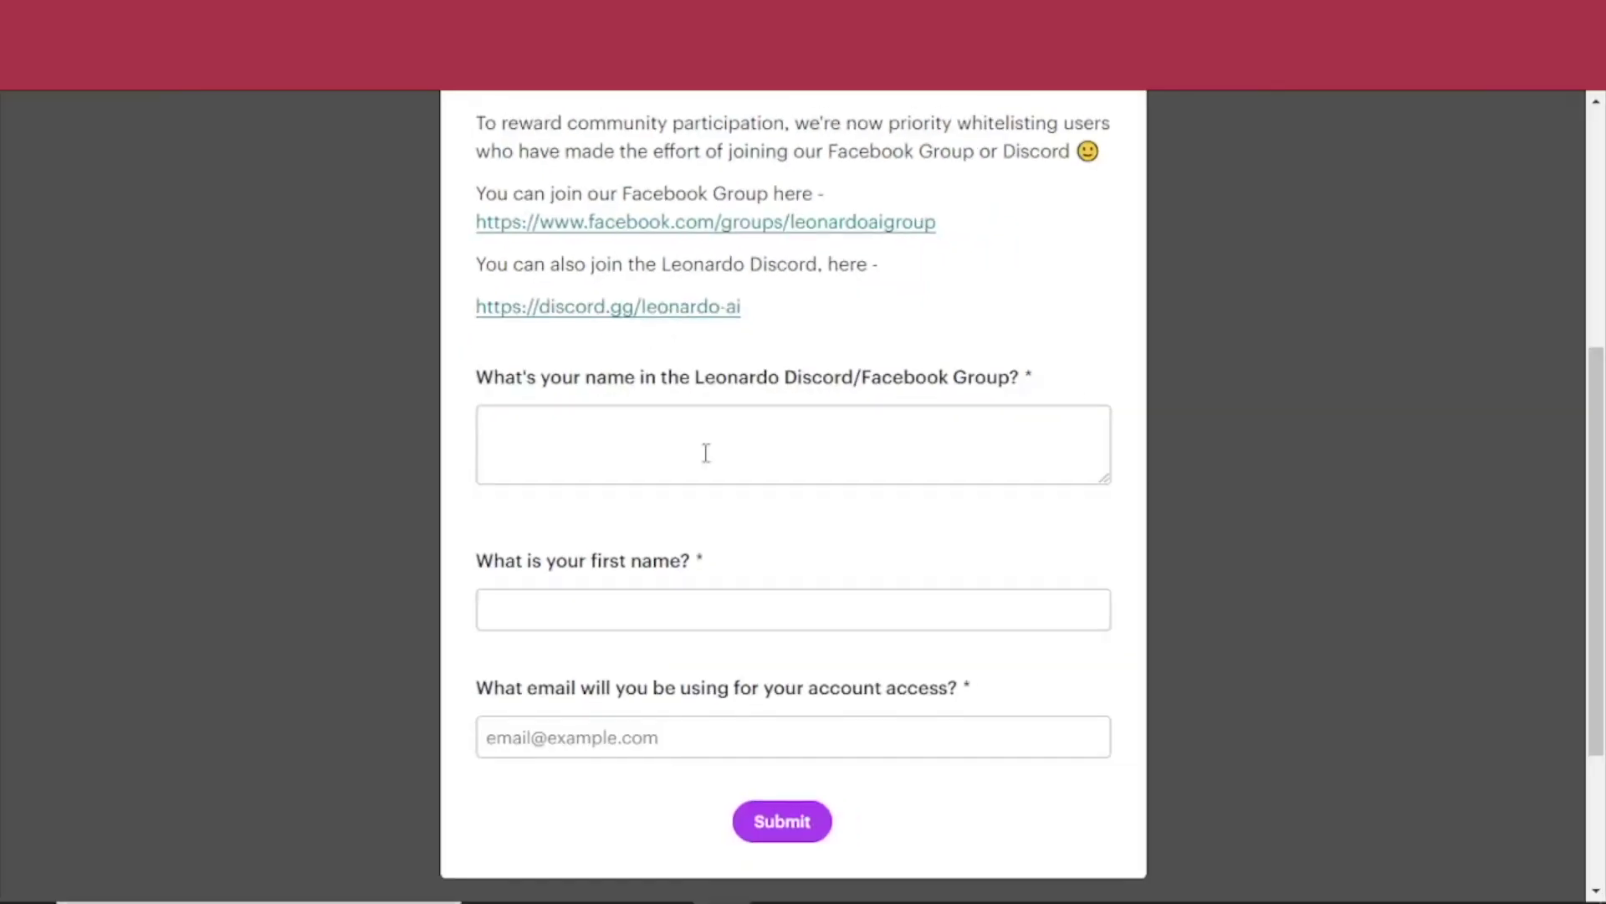
pyautogui.scroll(4, 707, 456)
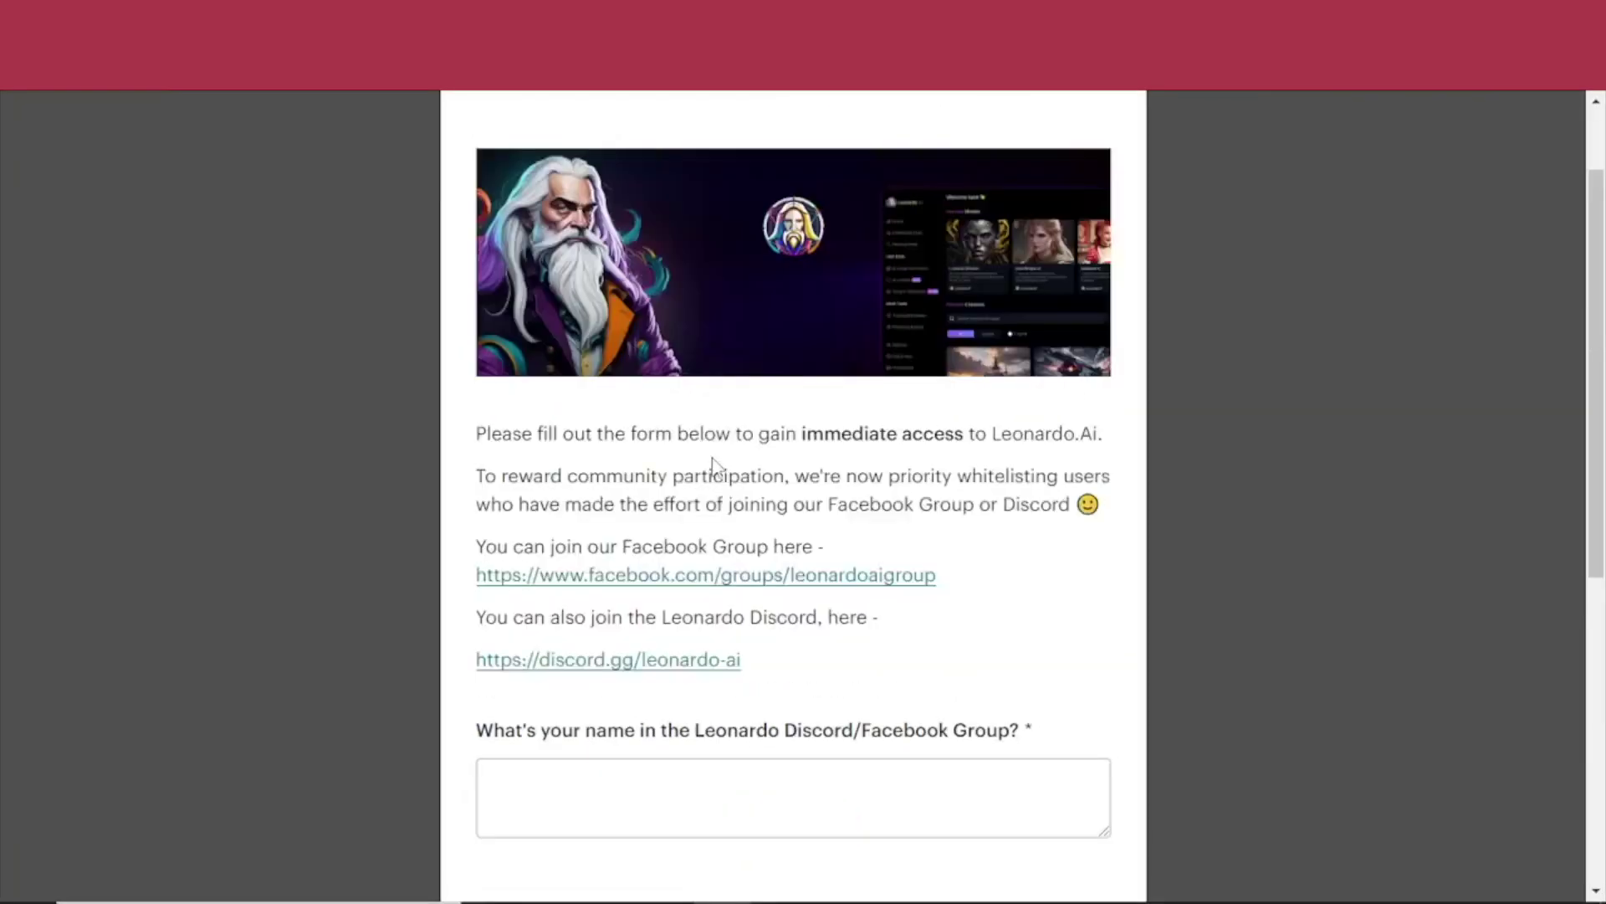
pyautogui.scroll(-2, 713, 463)
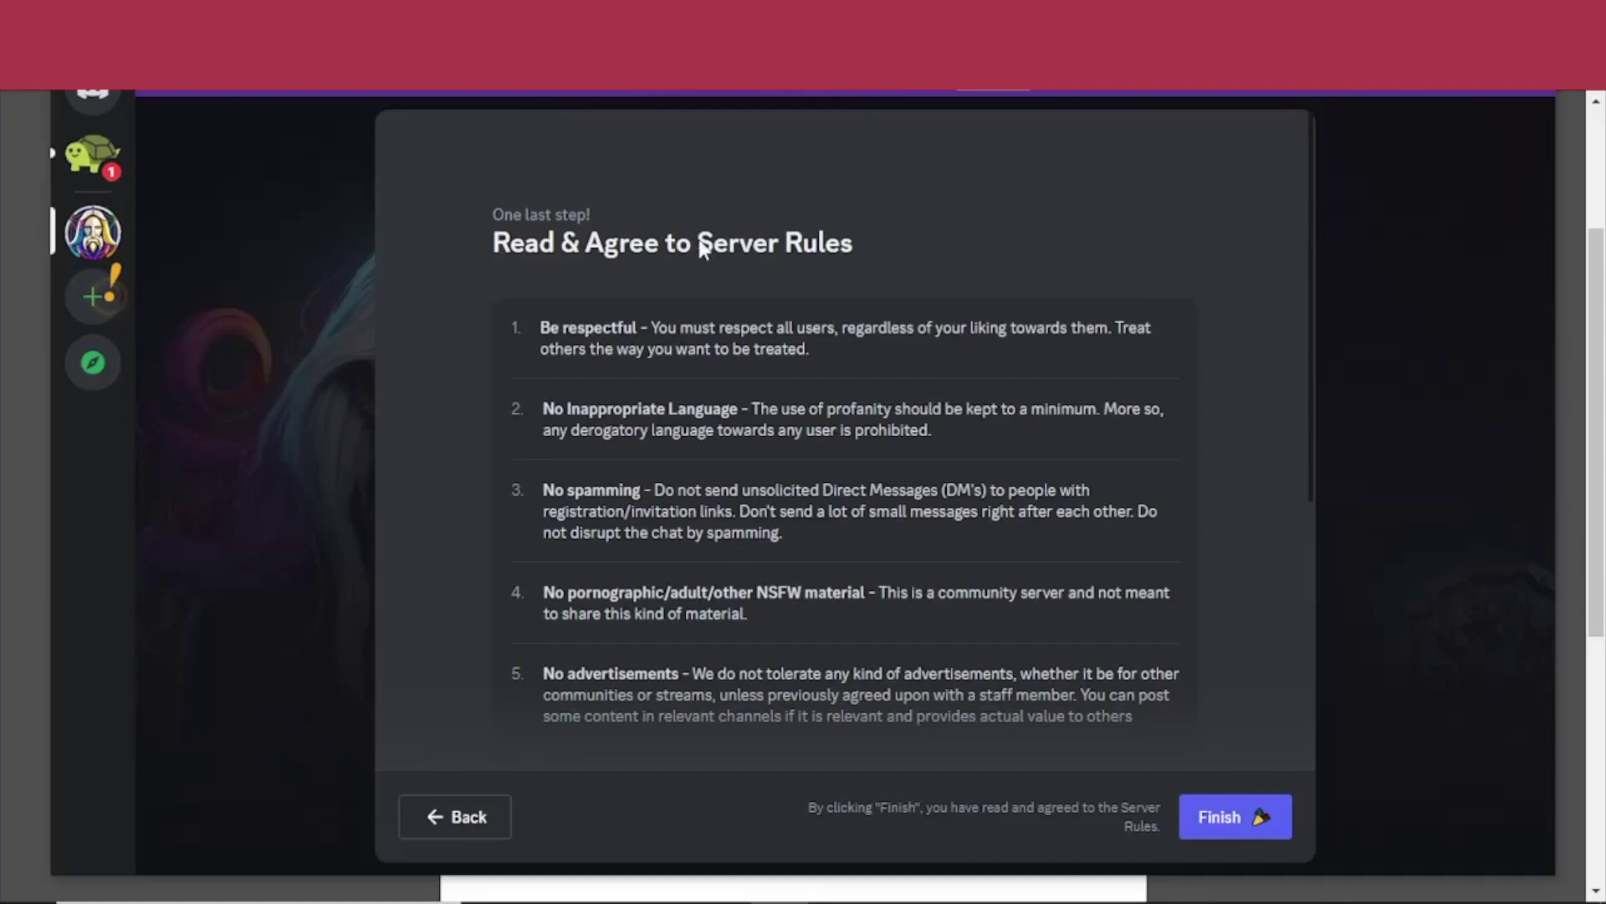
# - Scroll the Leonardo Discord server rules and accept them to finish joining
pyautogui.scroll(-5, 916, 251)
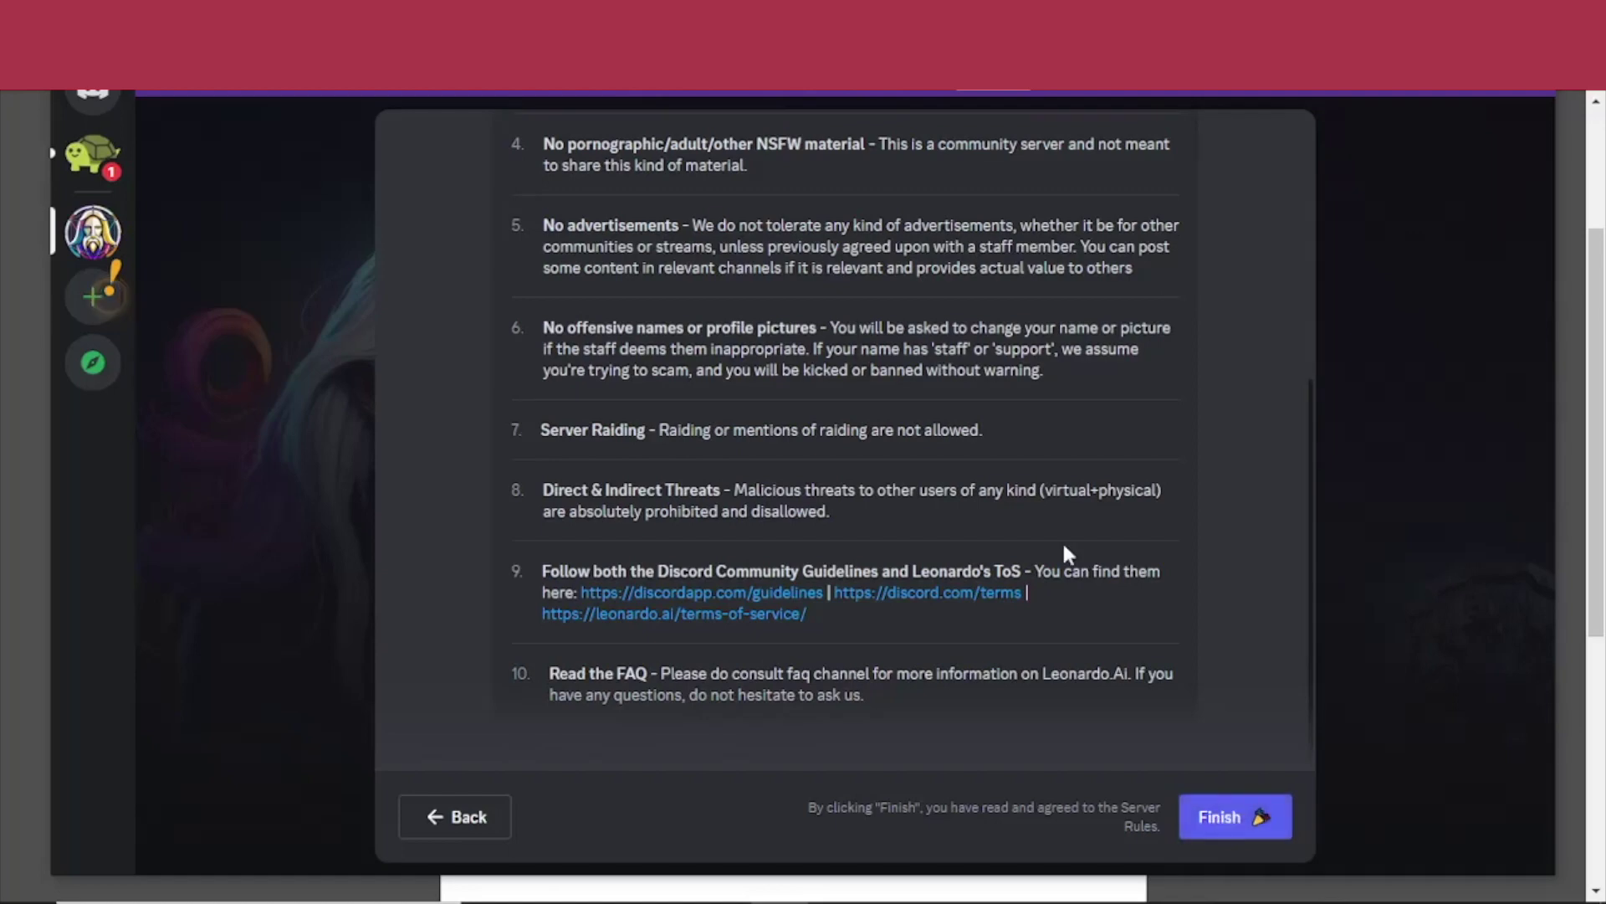
pyautogui.click(276, 42)
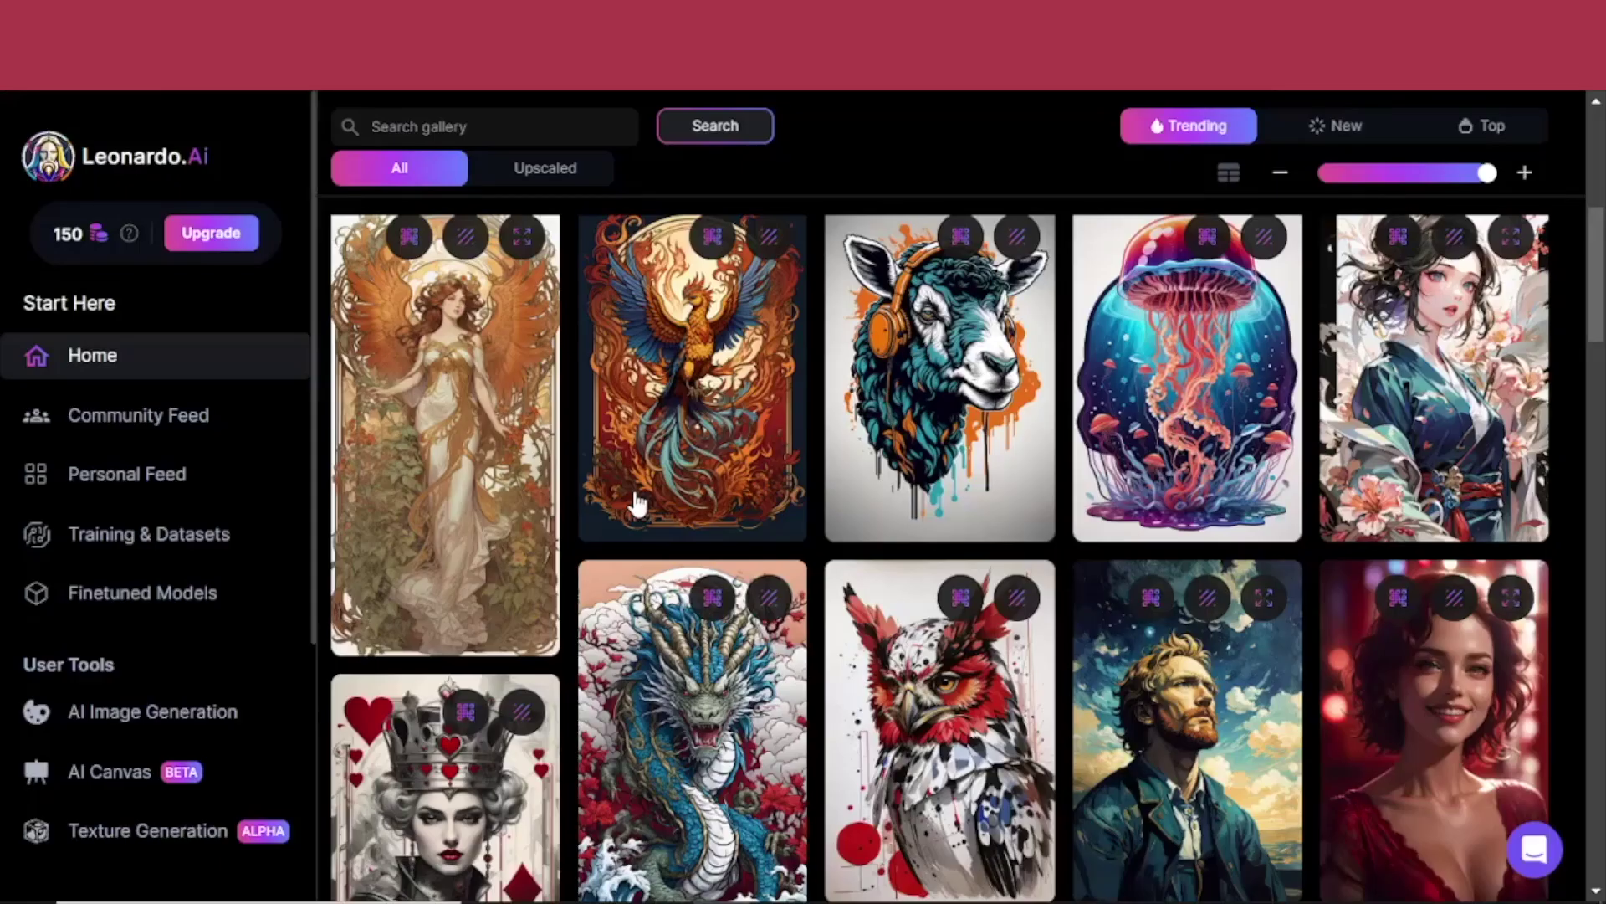
# - Open the Phoenix image's details and select its whole prompt
pyautogui.scroll(4, 669, 477)
pyautogui.scroll(-2, 416, 306)
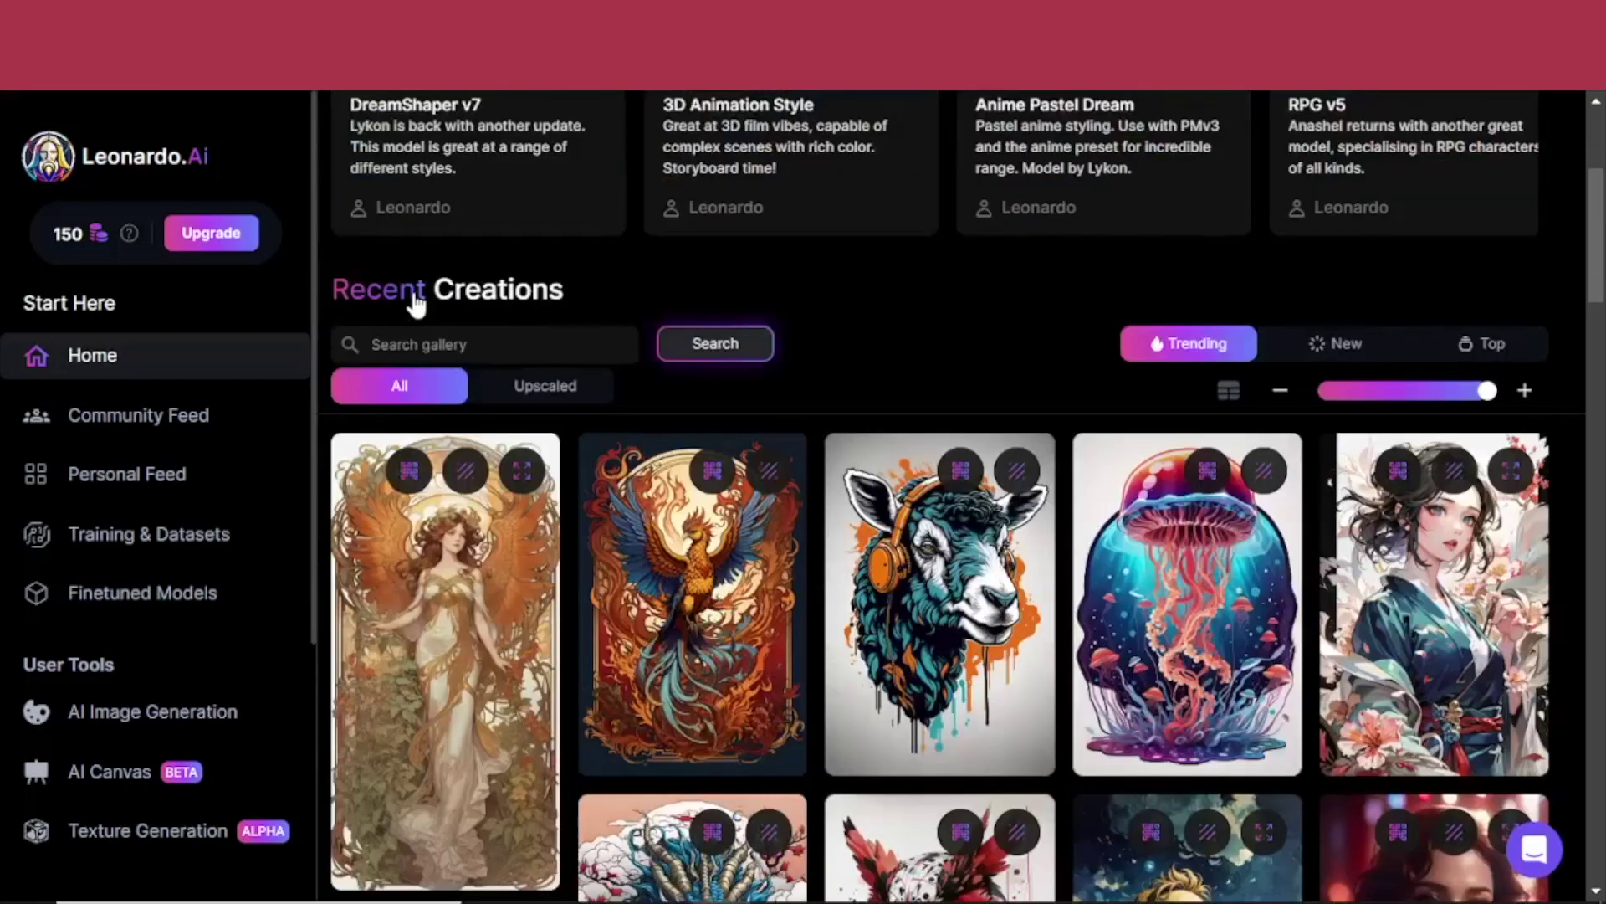
pyautogui.click(693, 602)
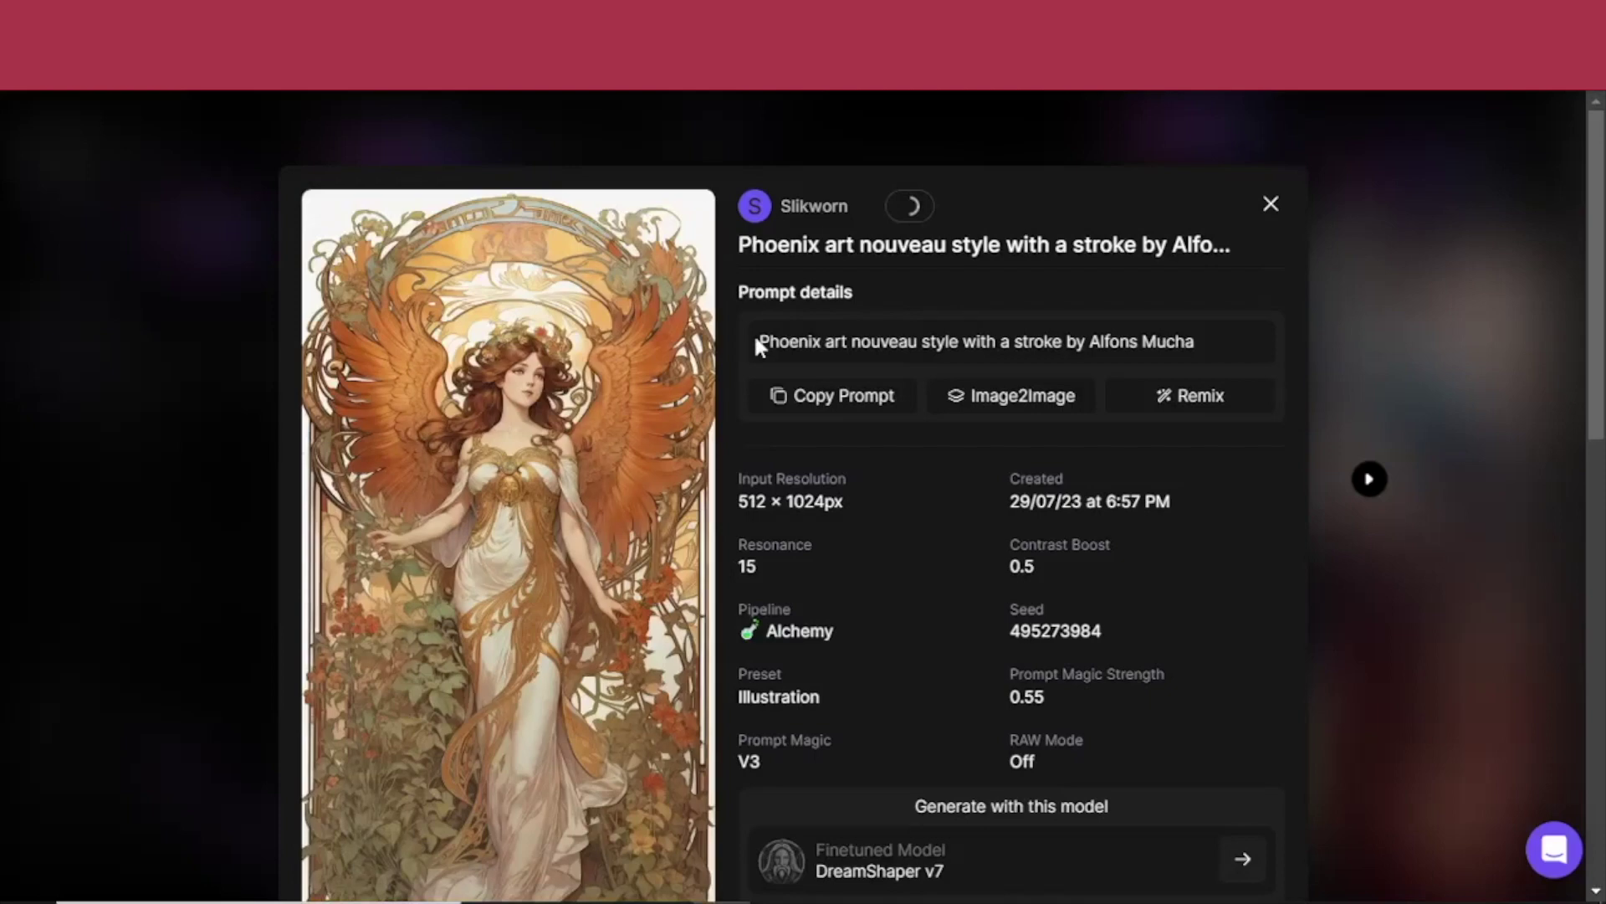
pyautogui.tripleClick(755, 333)
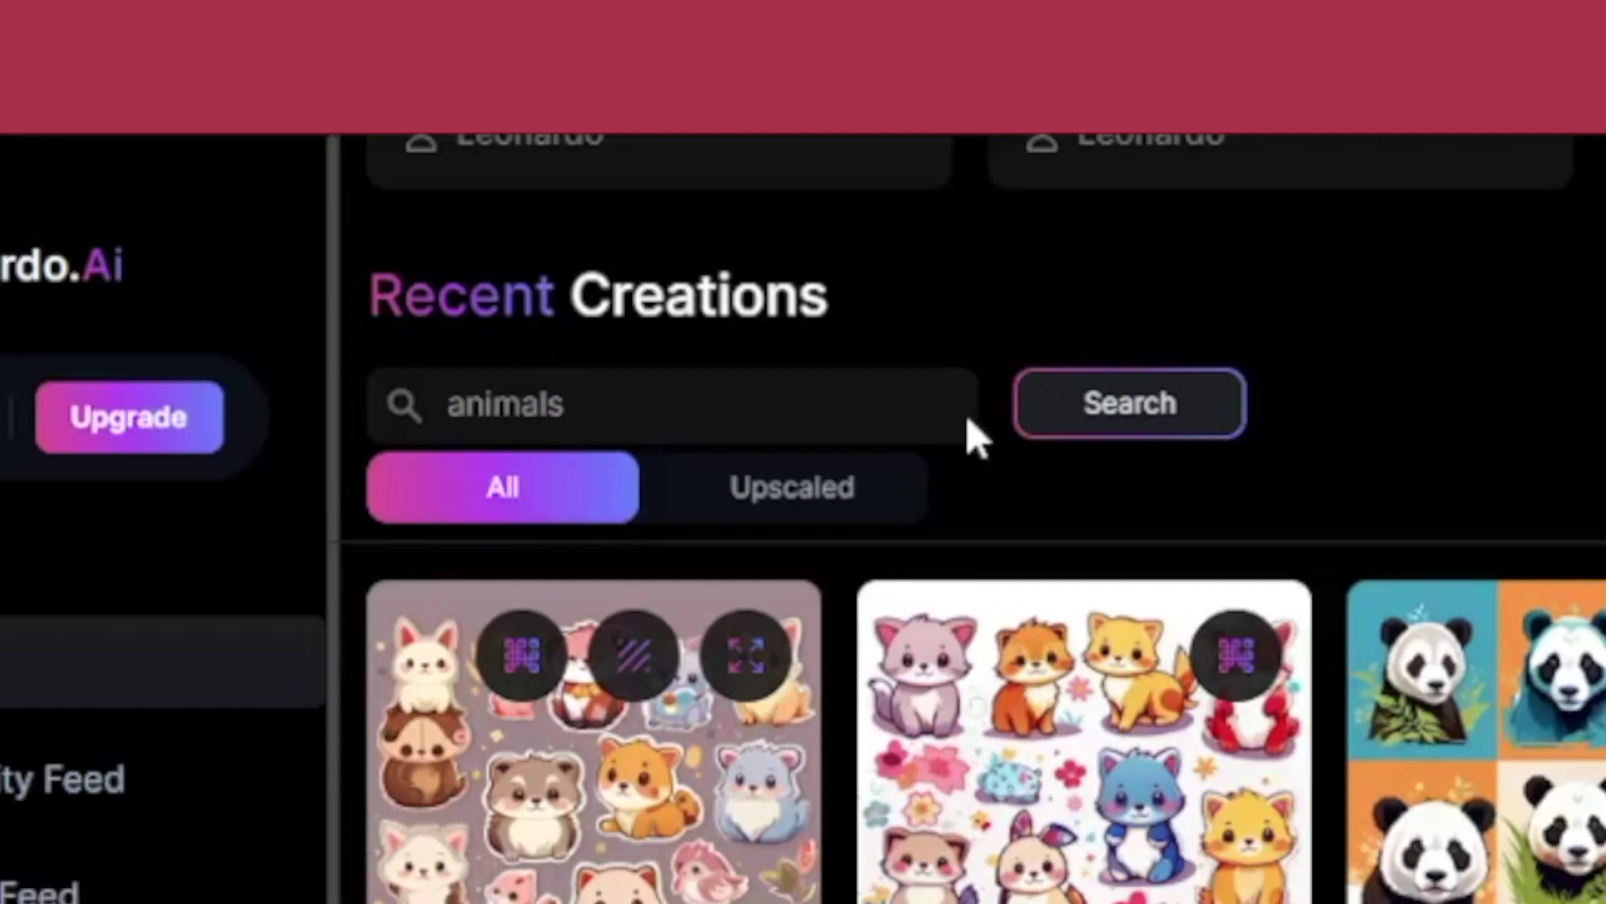
# - Open the Tribal Spirit wolf image from the animals results and select its prompt
pyautogui.scroll(-5, 975, 439)
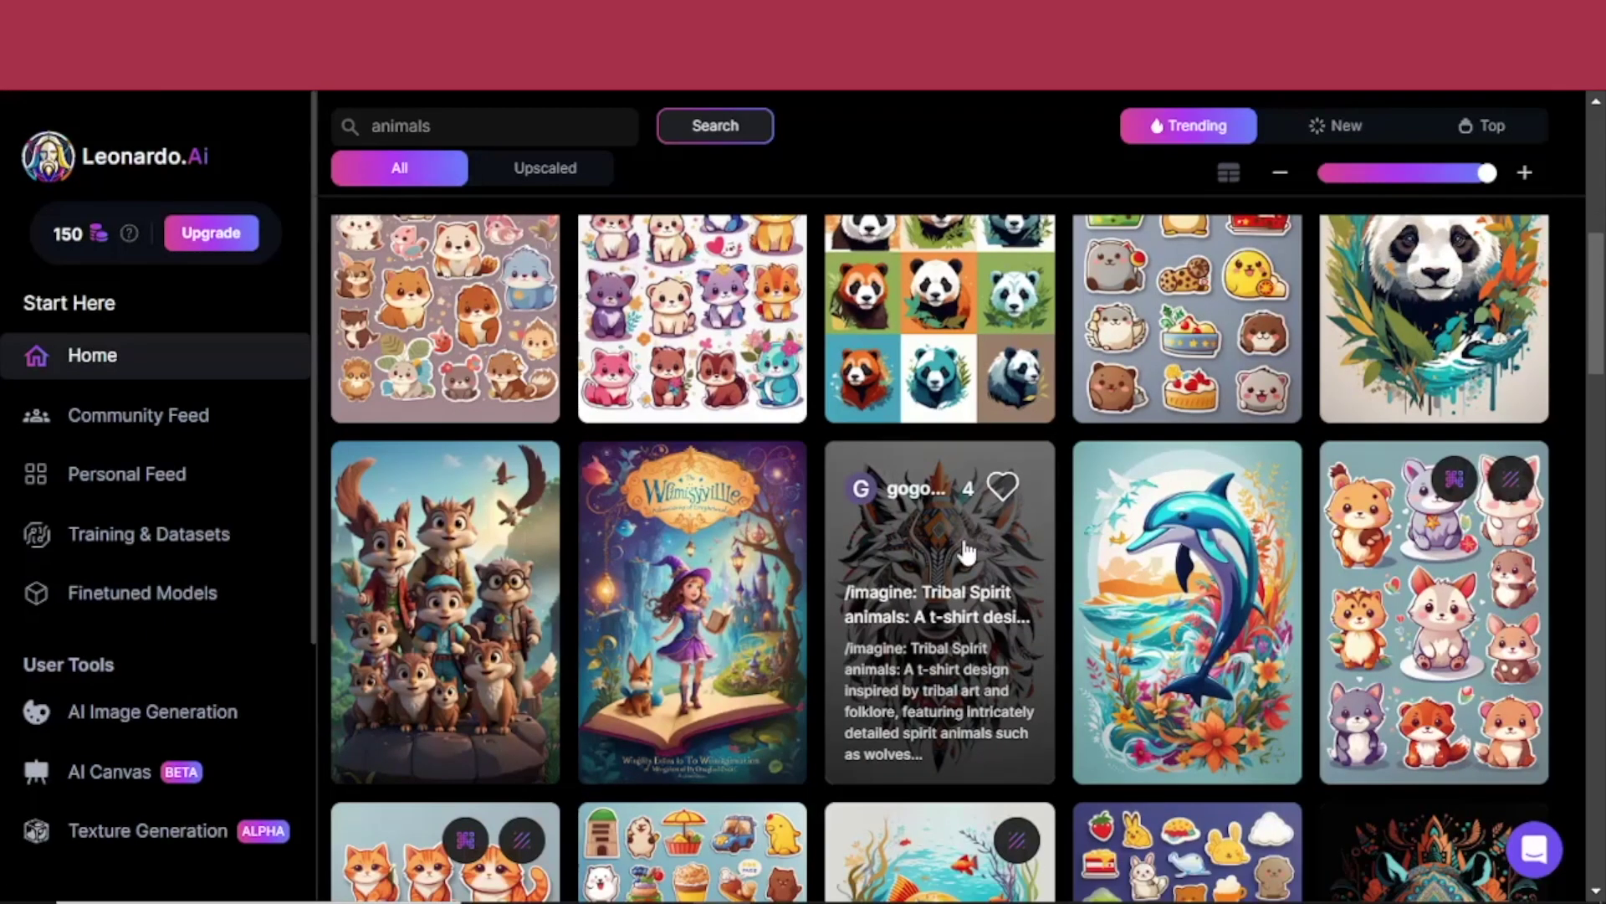
pyautogui.click(952, 536)
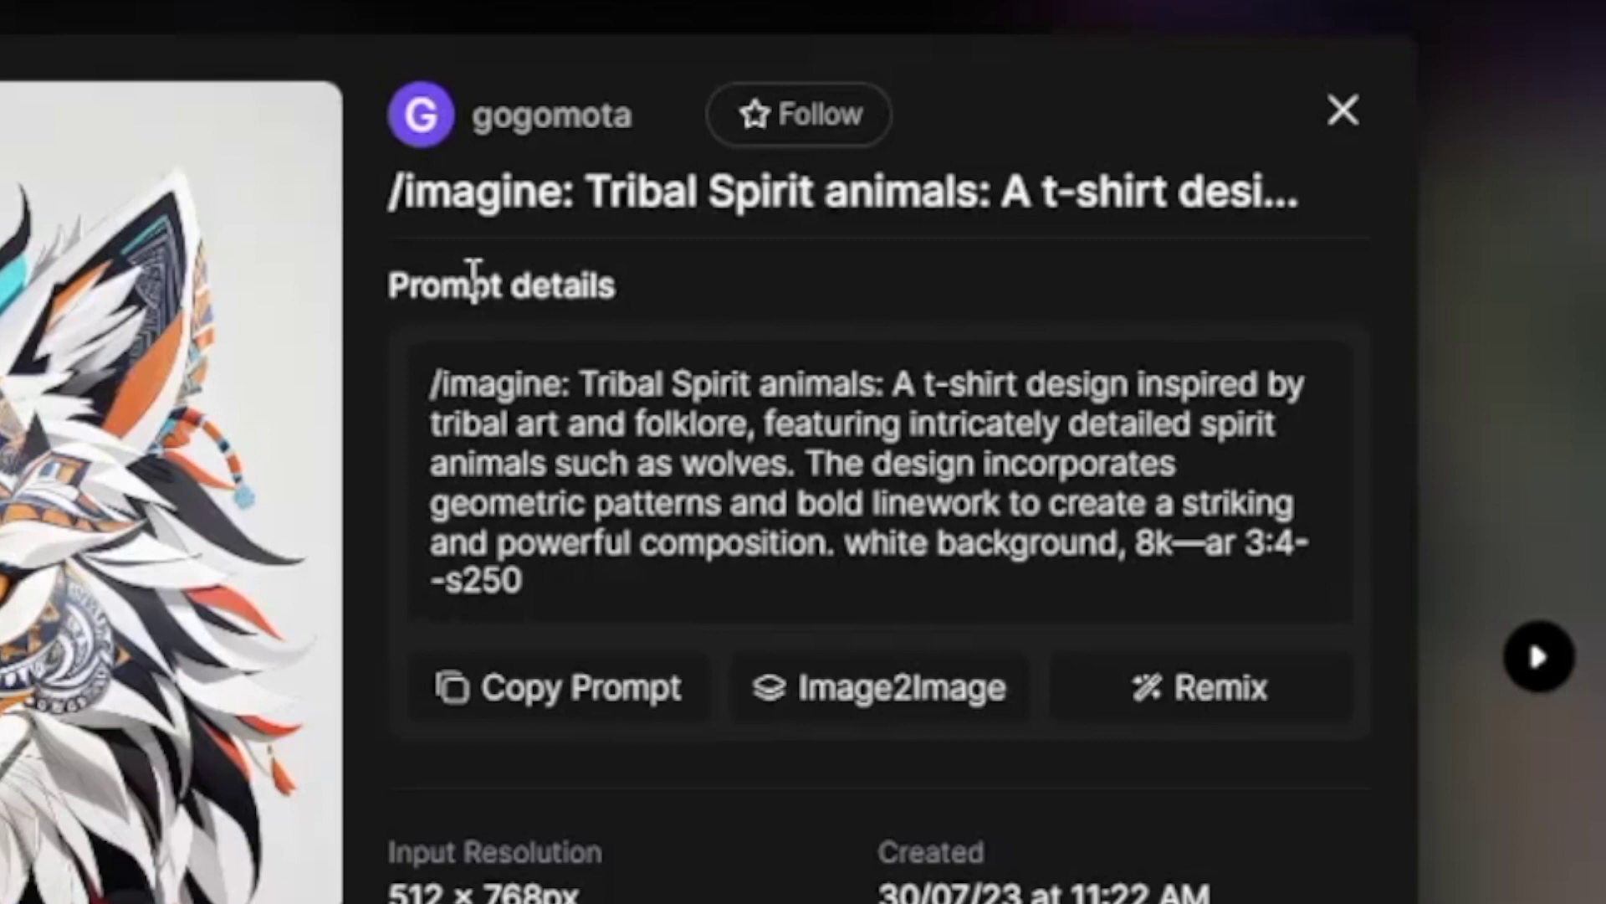
pyautogui.moveTo(580, 383); pyautogui.dragTo(551, 596)
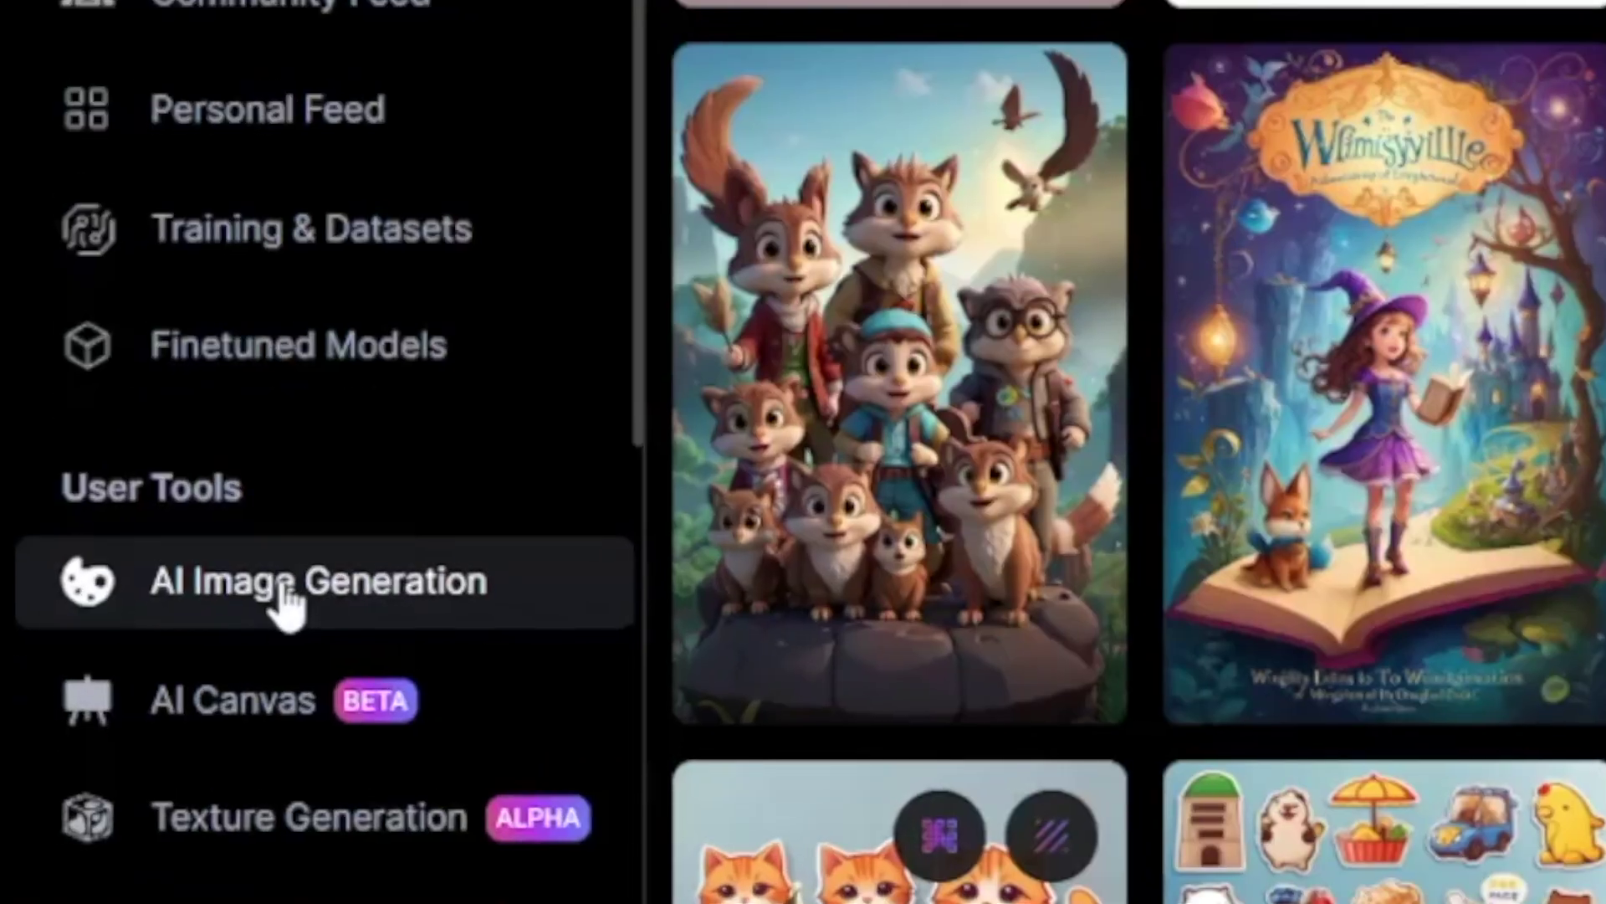
# - Paste the Tribal Spirit prompt into AI Image Generation and generate images
pyautogui.click(284, 586)
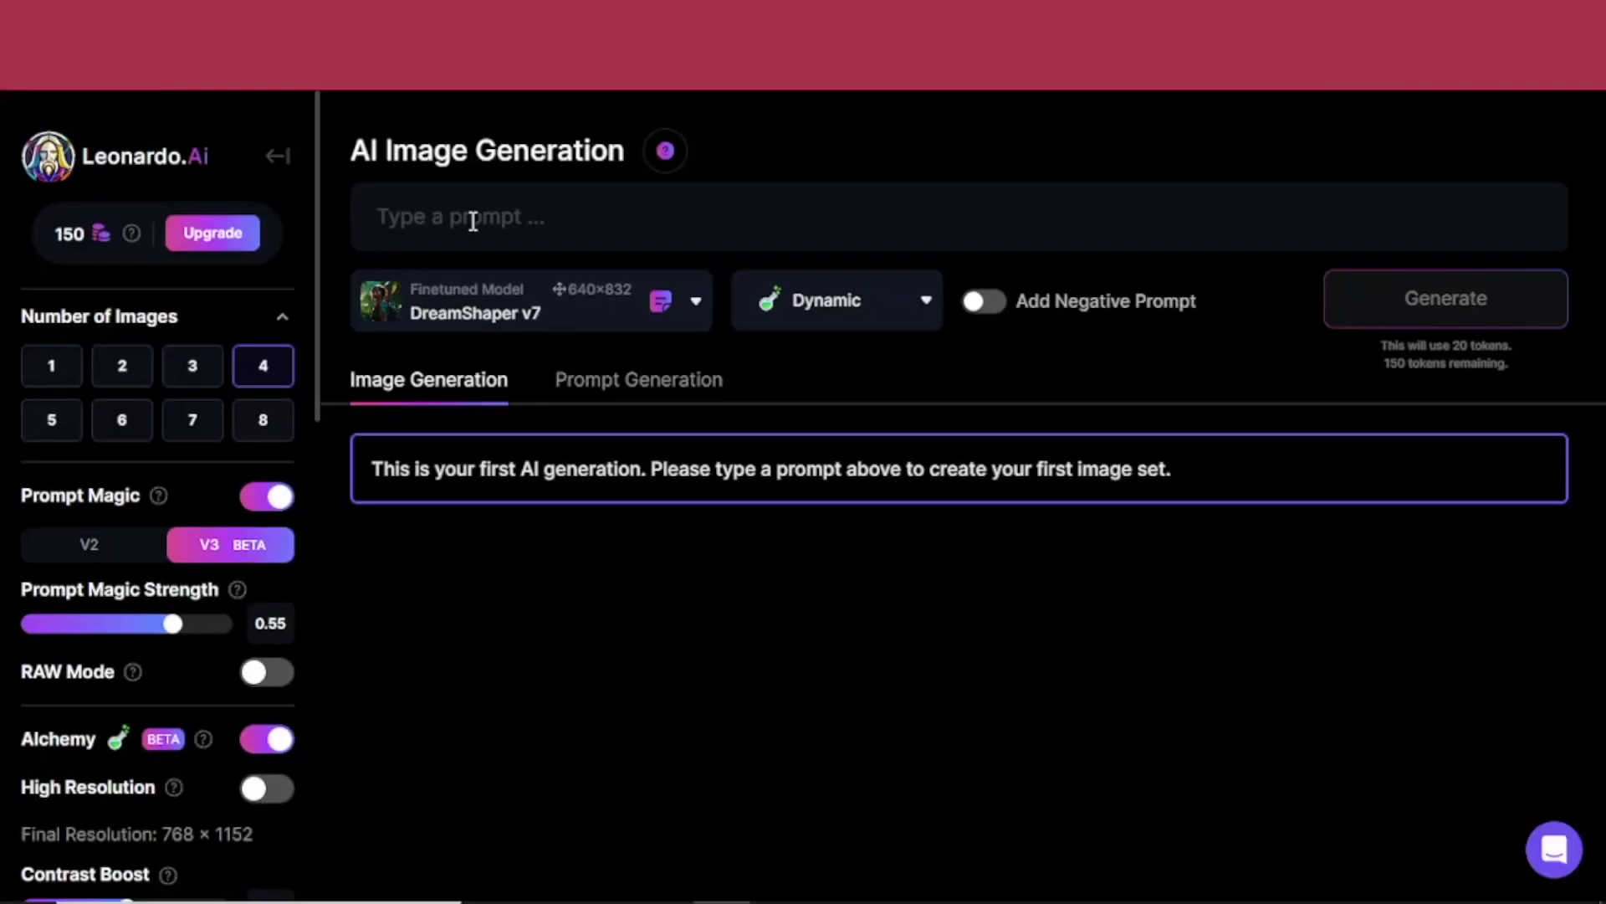
pyautogui.click(472, 218)
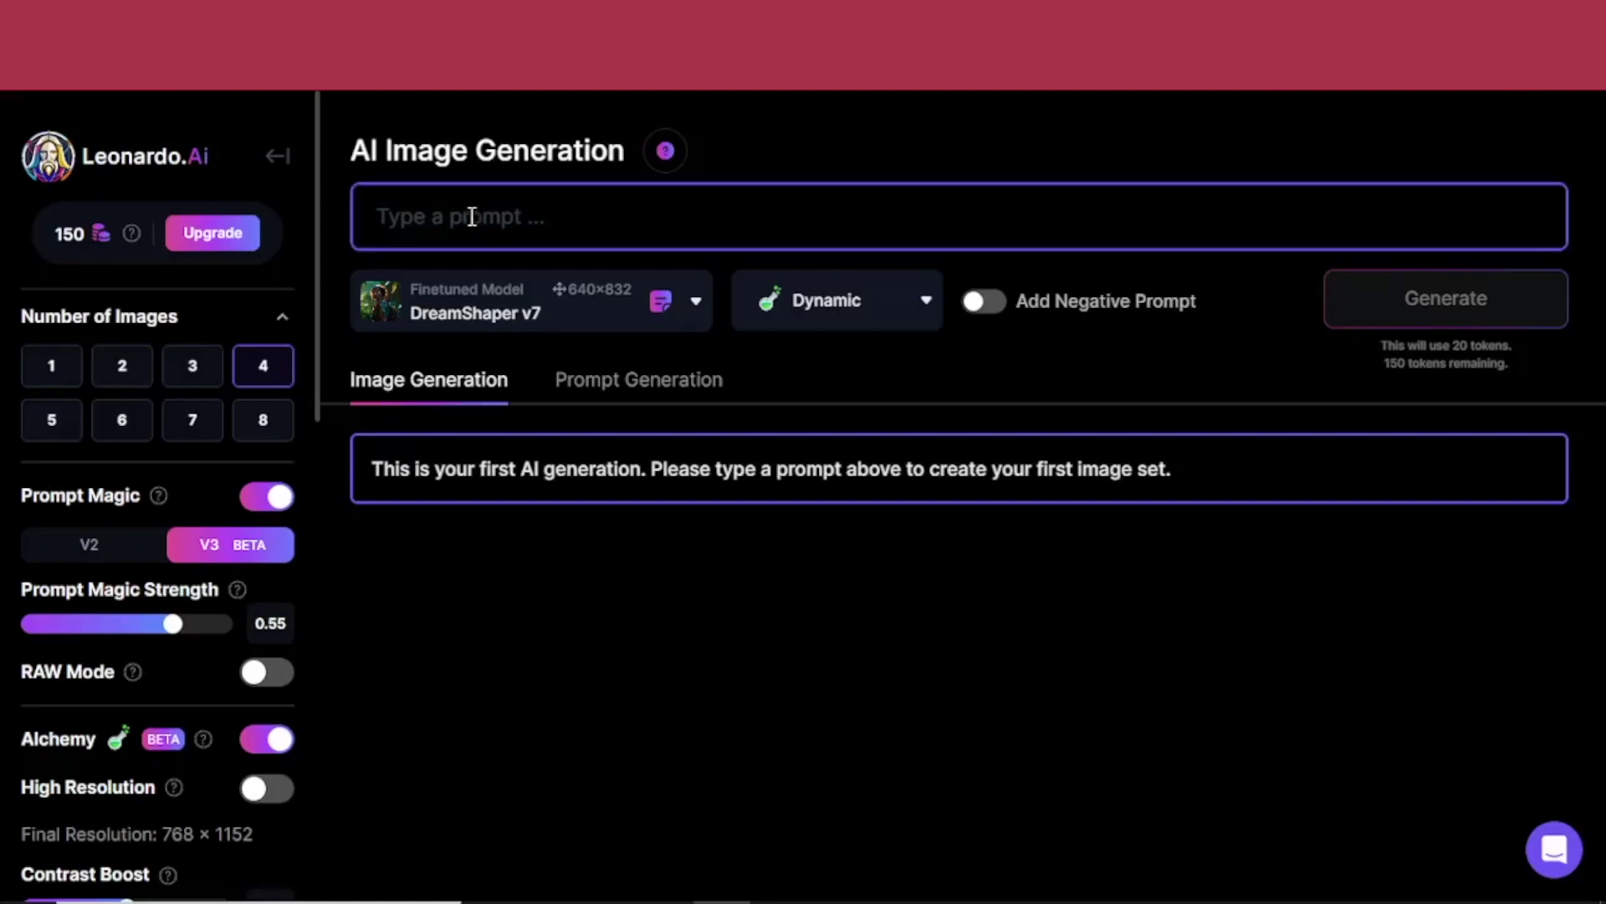
pyautogui.rightClick(472, 217)
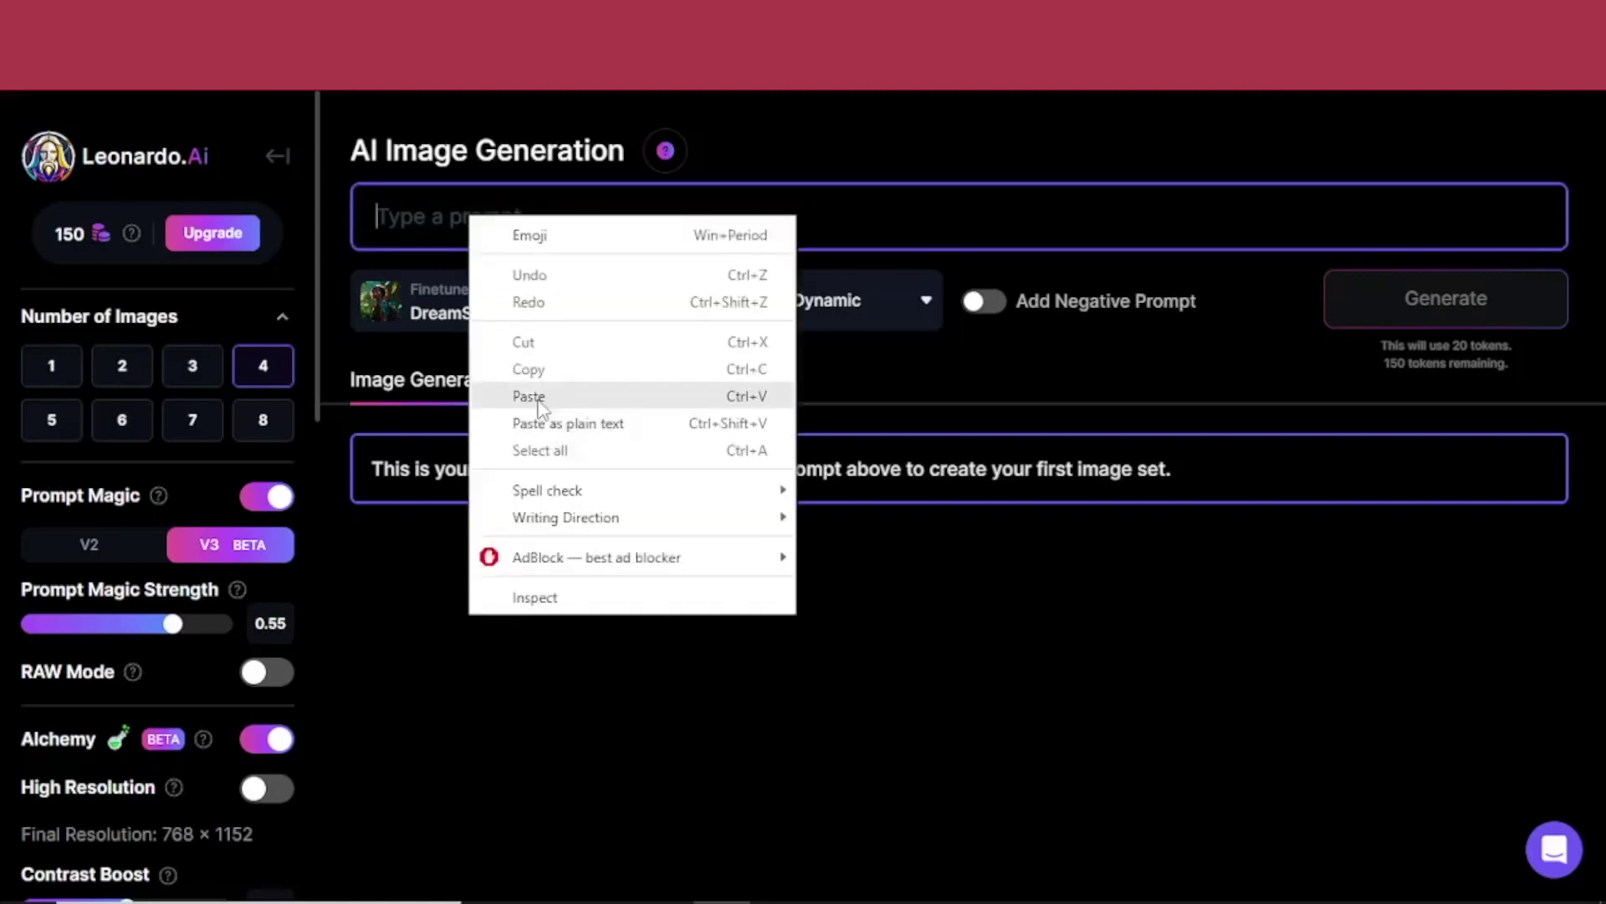
pyautogui.click(535, 396)
pyautogui.press('Return')
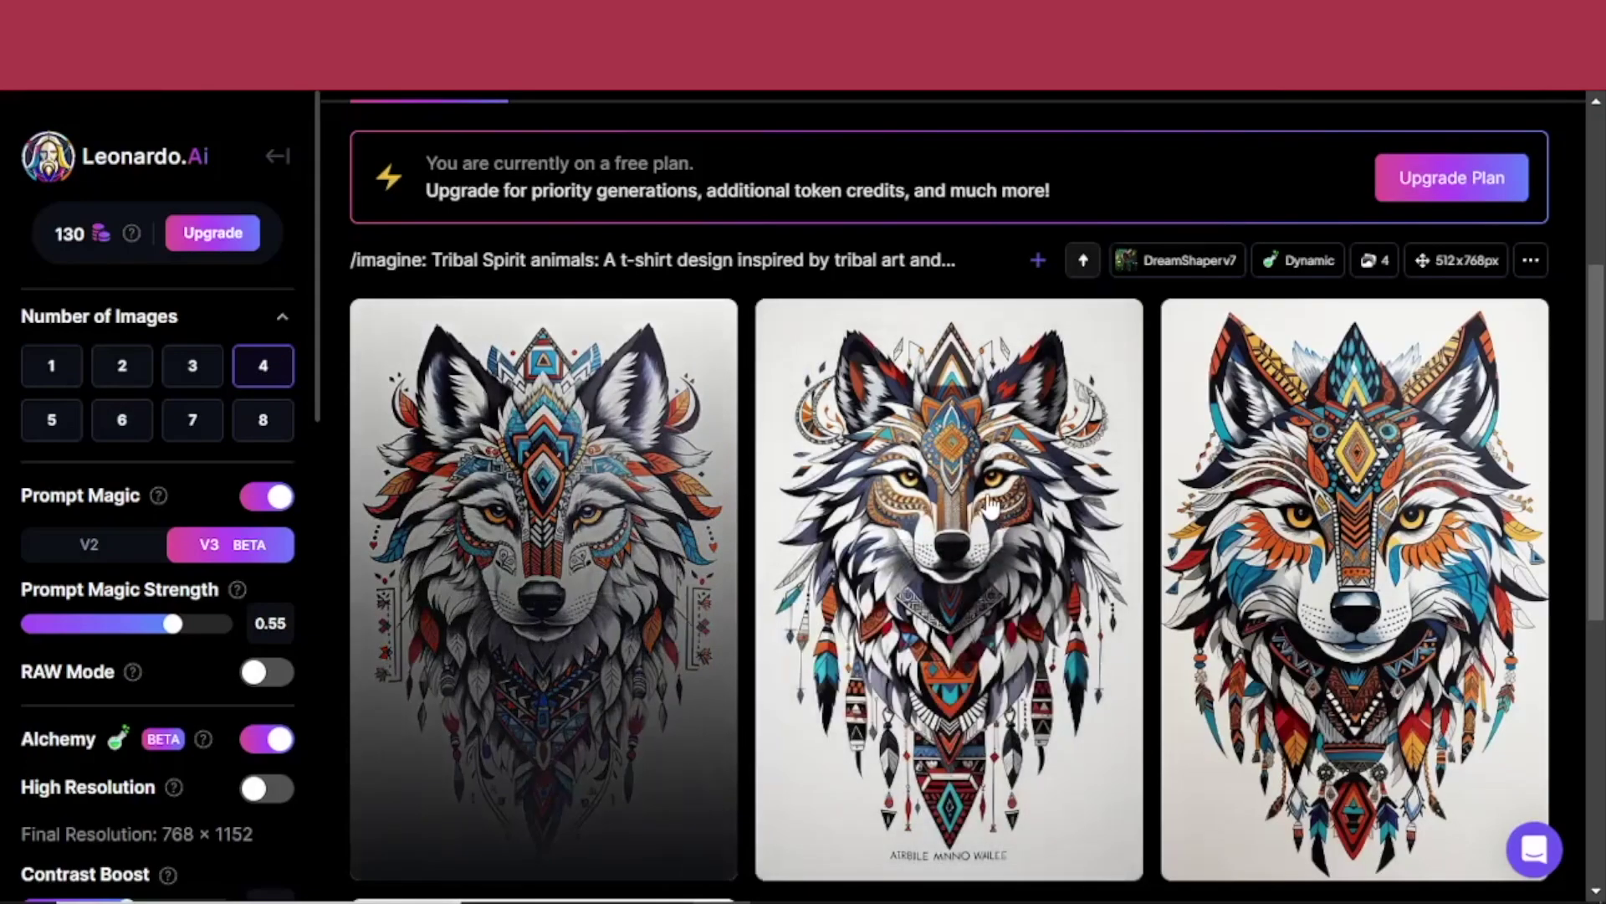
# - Review the four generated wolf t-shirt designs and select the wolf prompt text
pyautogui.scroll(-3, 973, 508)
pyautogui.scroll(-3, 1288, 413)
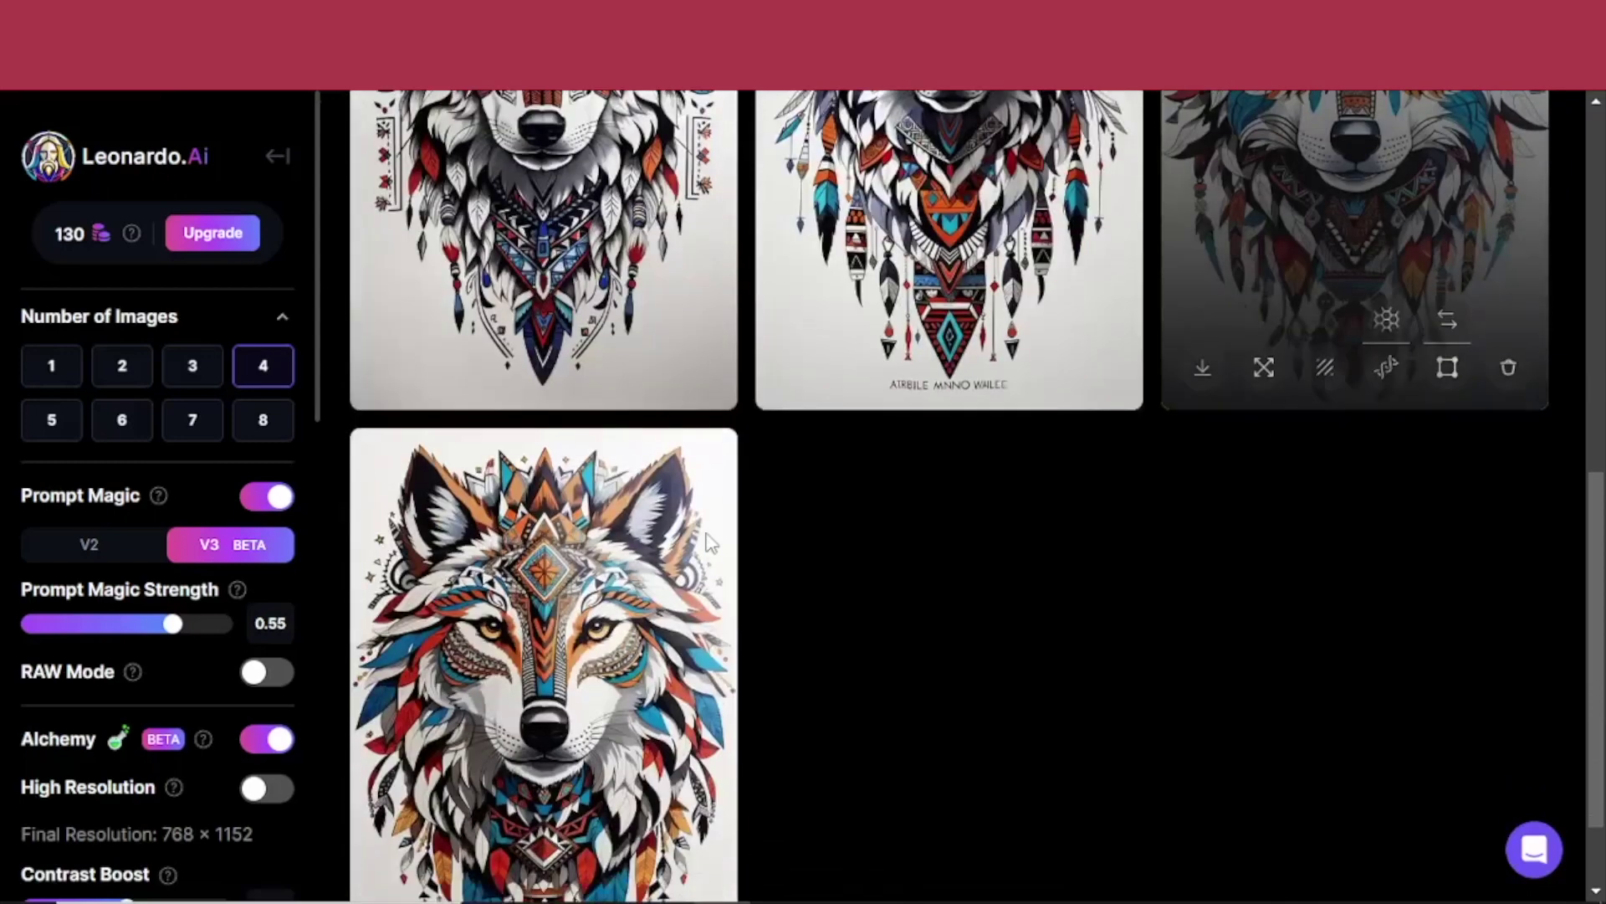
pyautogui.scroll(6, 865, 541)
pyautogui.scroll(5, 971, 584)
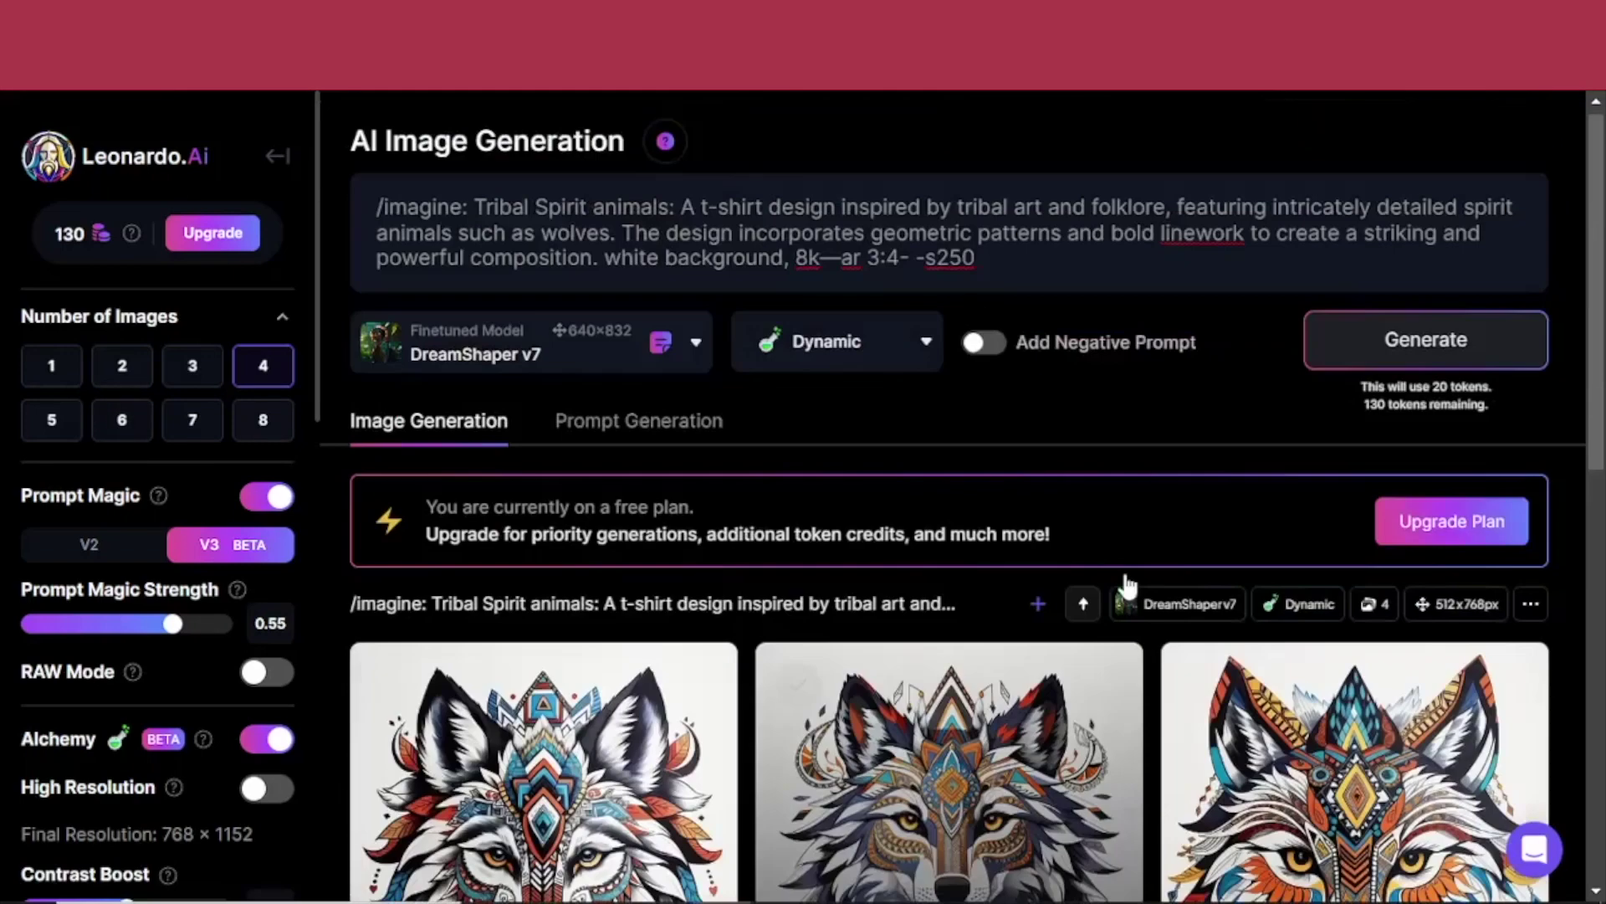
pyautogui.moveTo(987, 270); pyautogui.dragTo(373, 207)
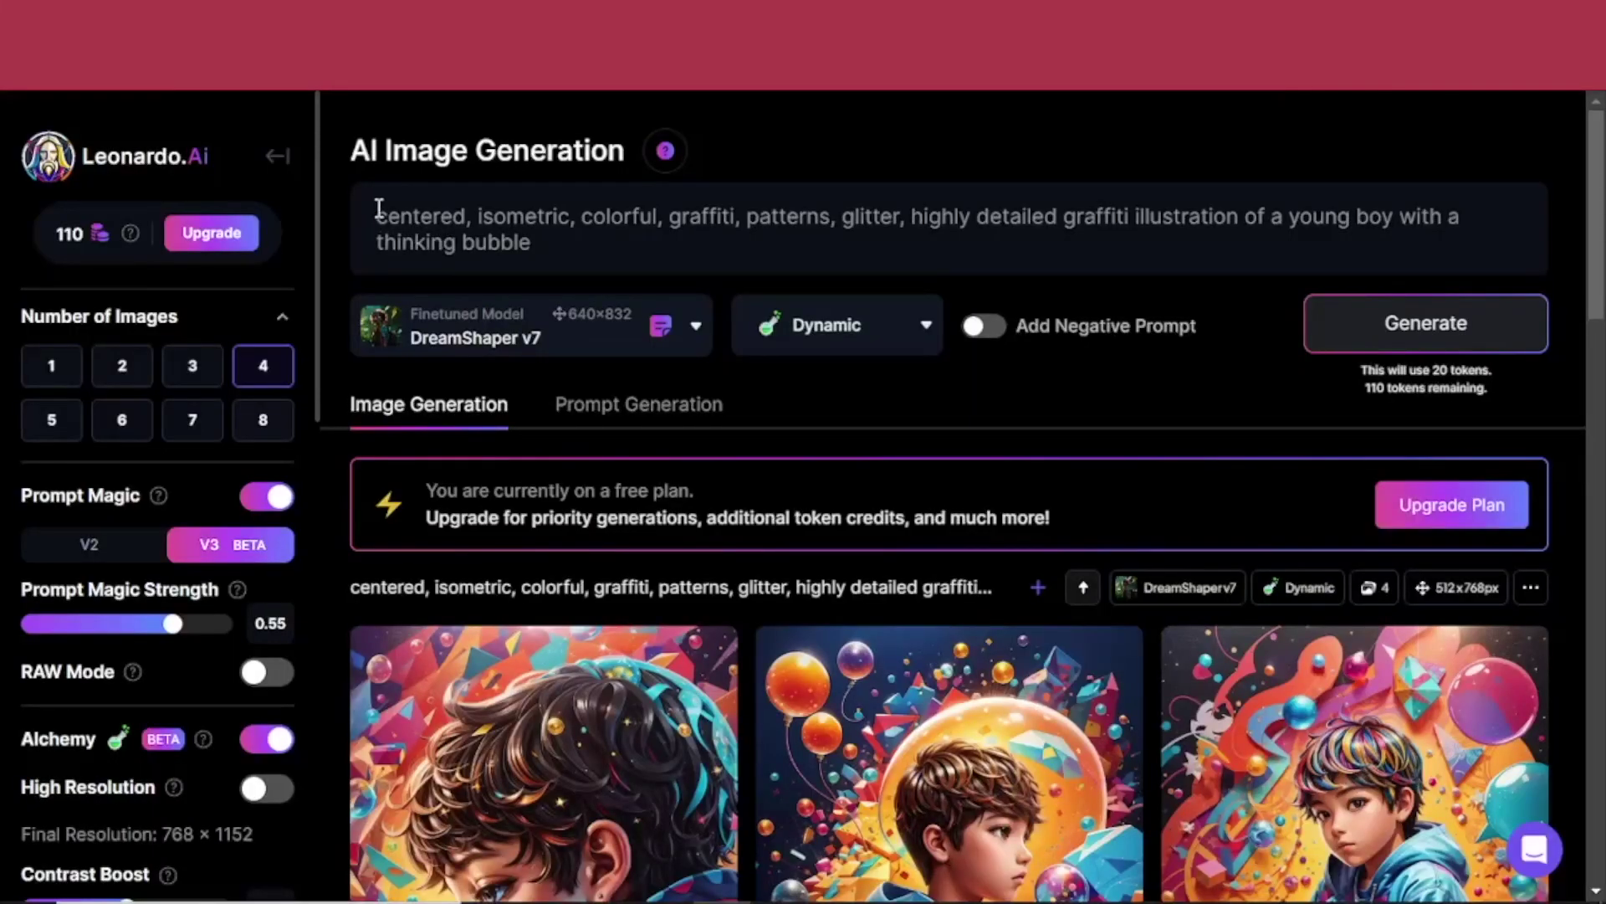
# - Select the graffiti boy prompt text and place the caret at its end
pyautogui.click(379, 212)
pyautogui.moveTo(379, 212); pyautogui.dragTo(562, 246)
pyautogui.click(573, 242)
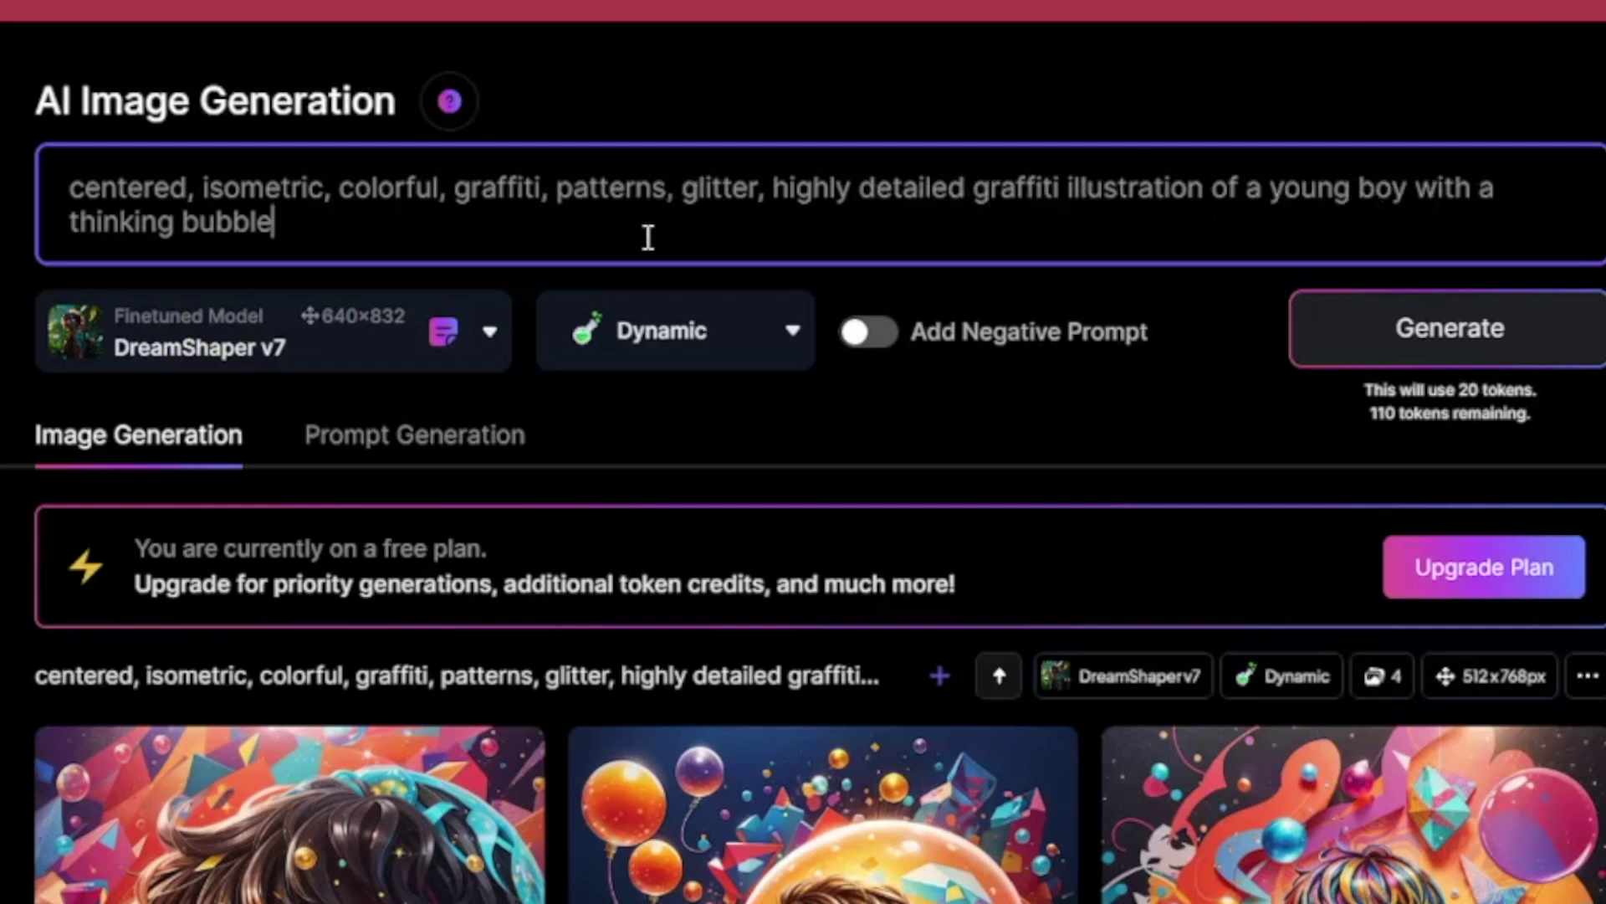
pyautogui.scroll(-7, 648, 238)
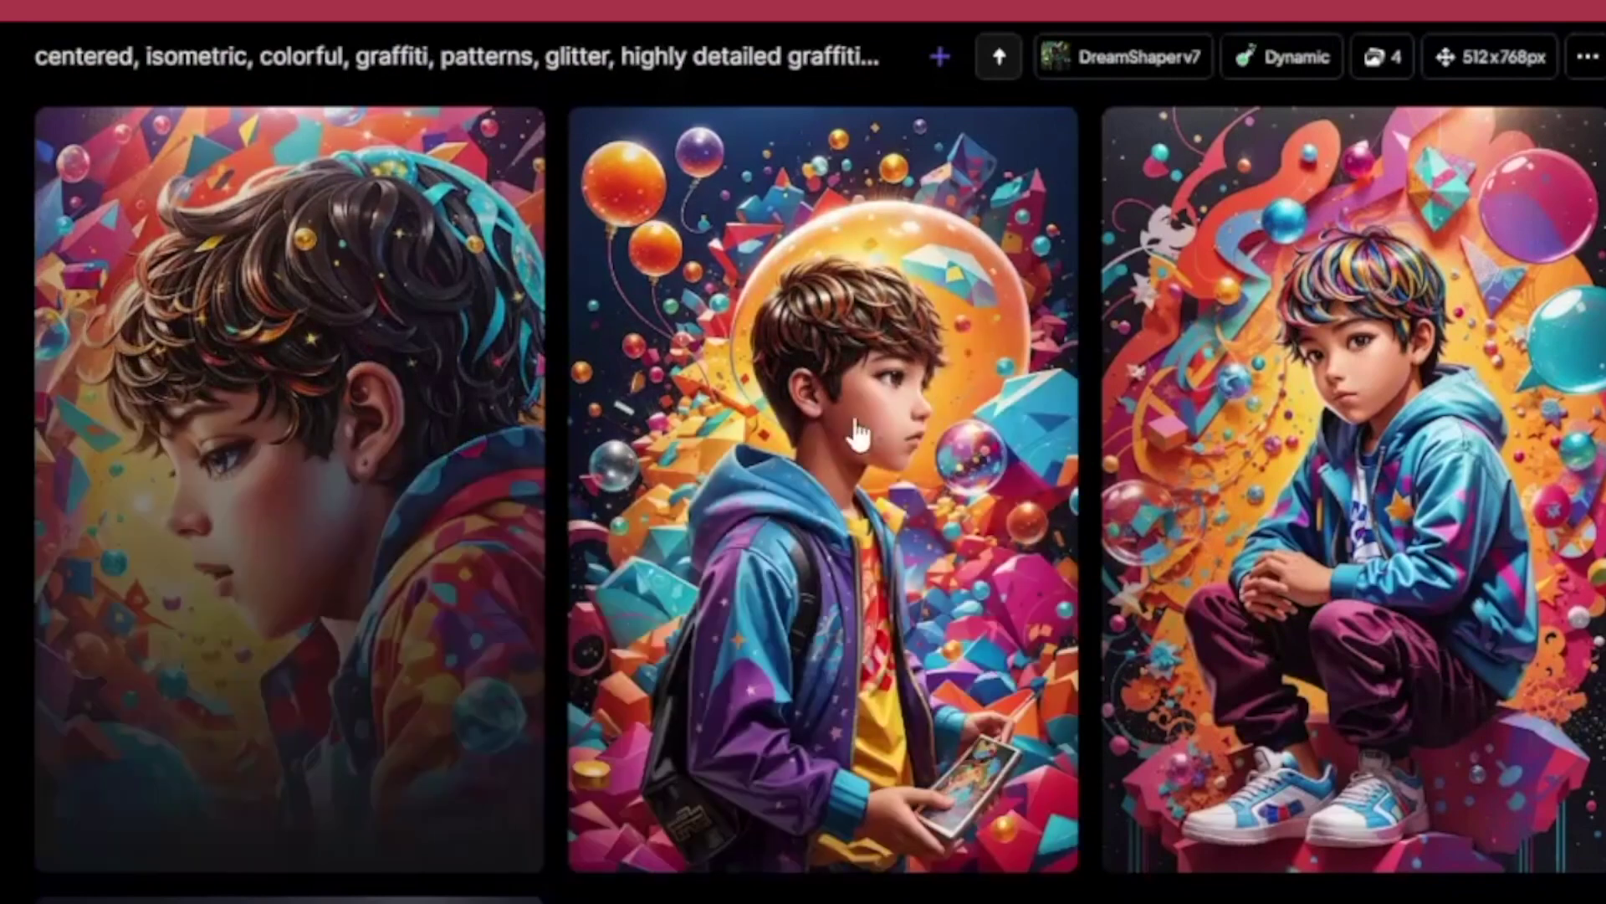
pyautogui.moveTo(886, 452)
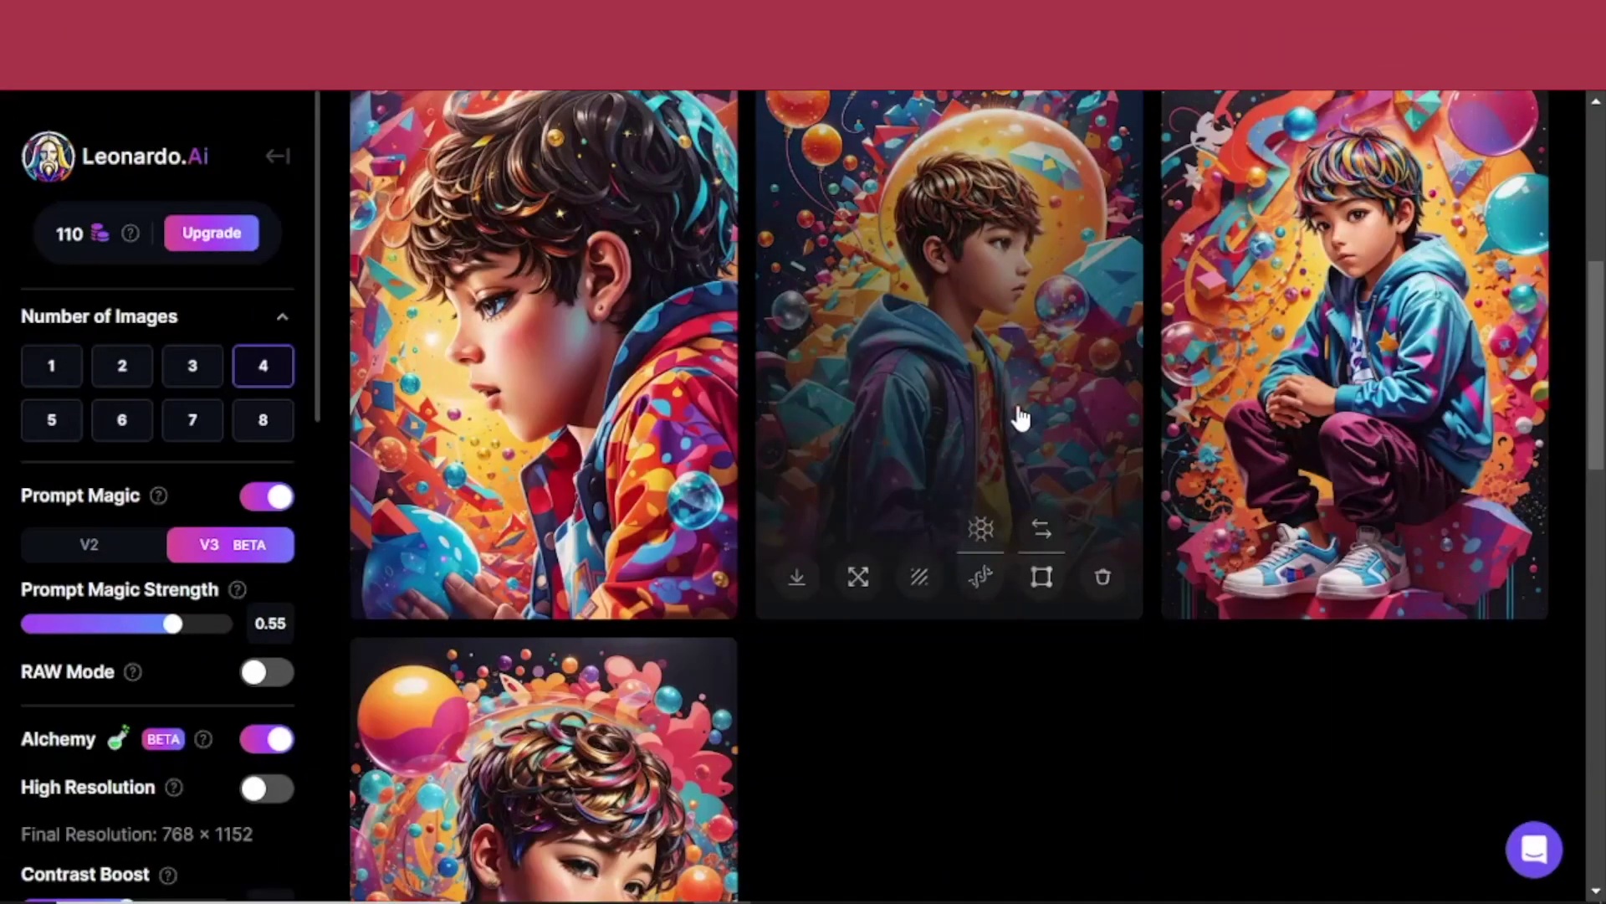
pyautogui.scroll(-5, 1021, 415)
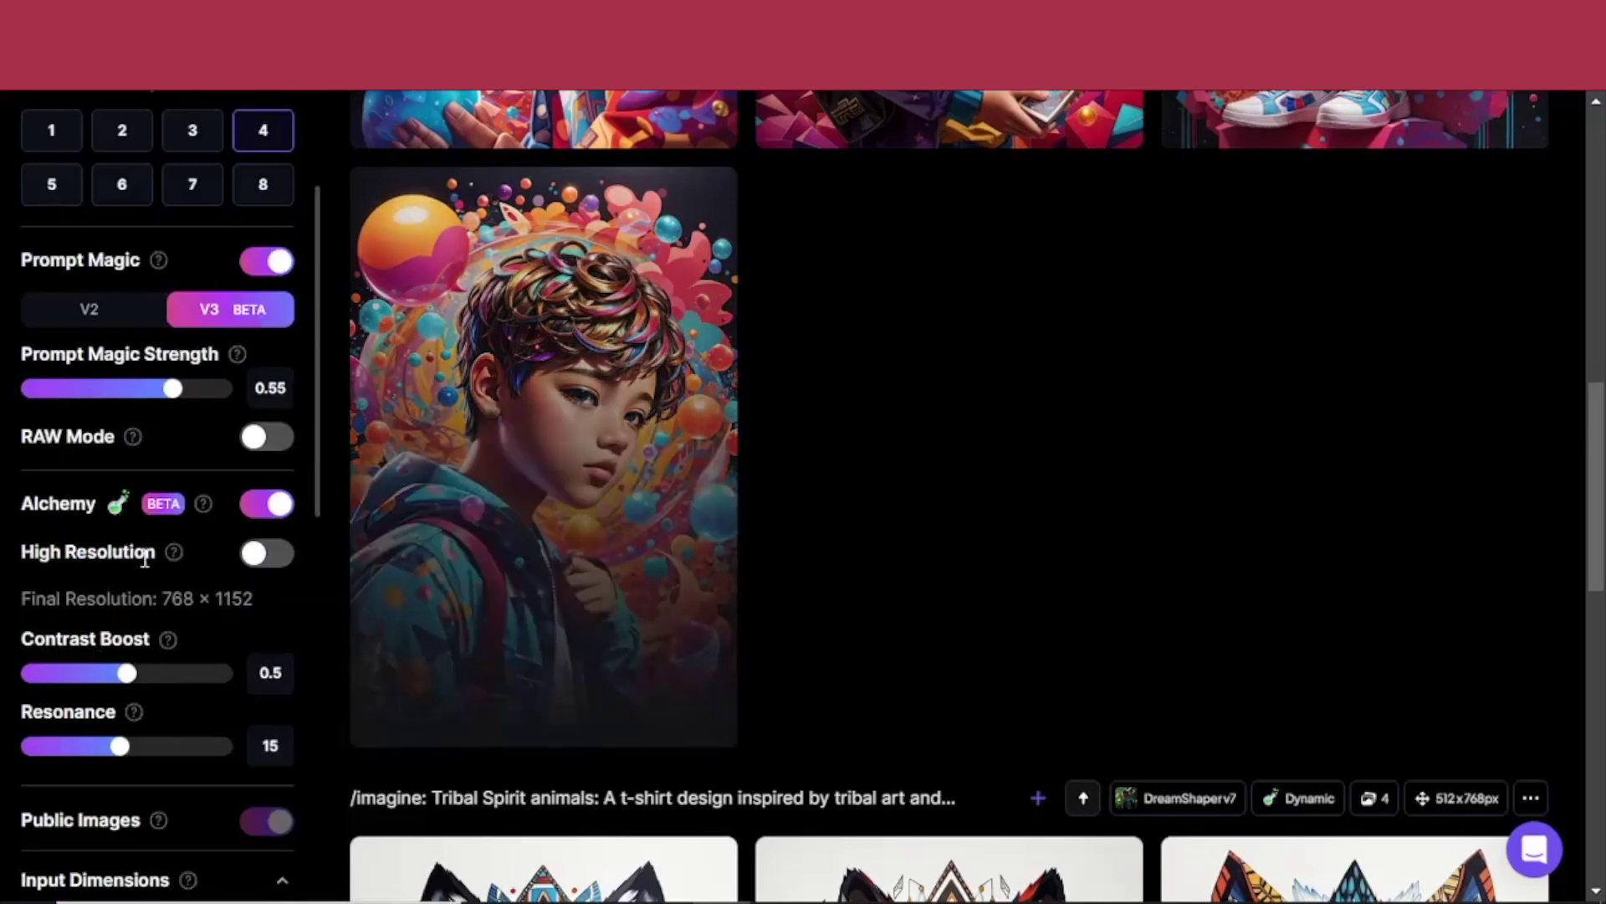
pyautogui.scroll(-5, 161, 529)
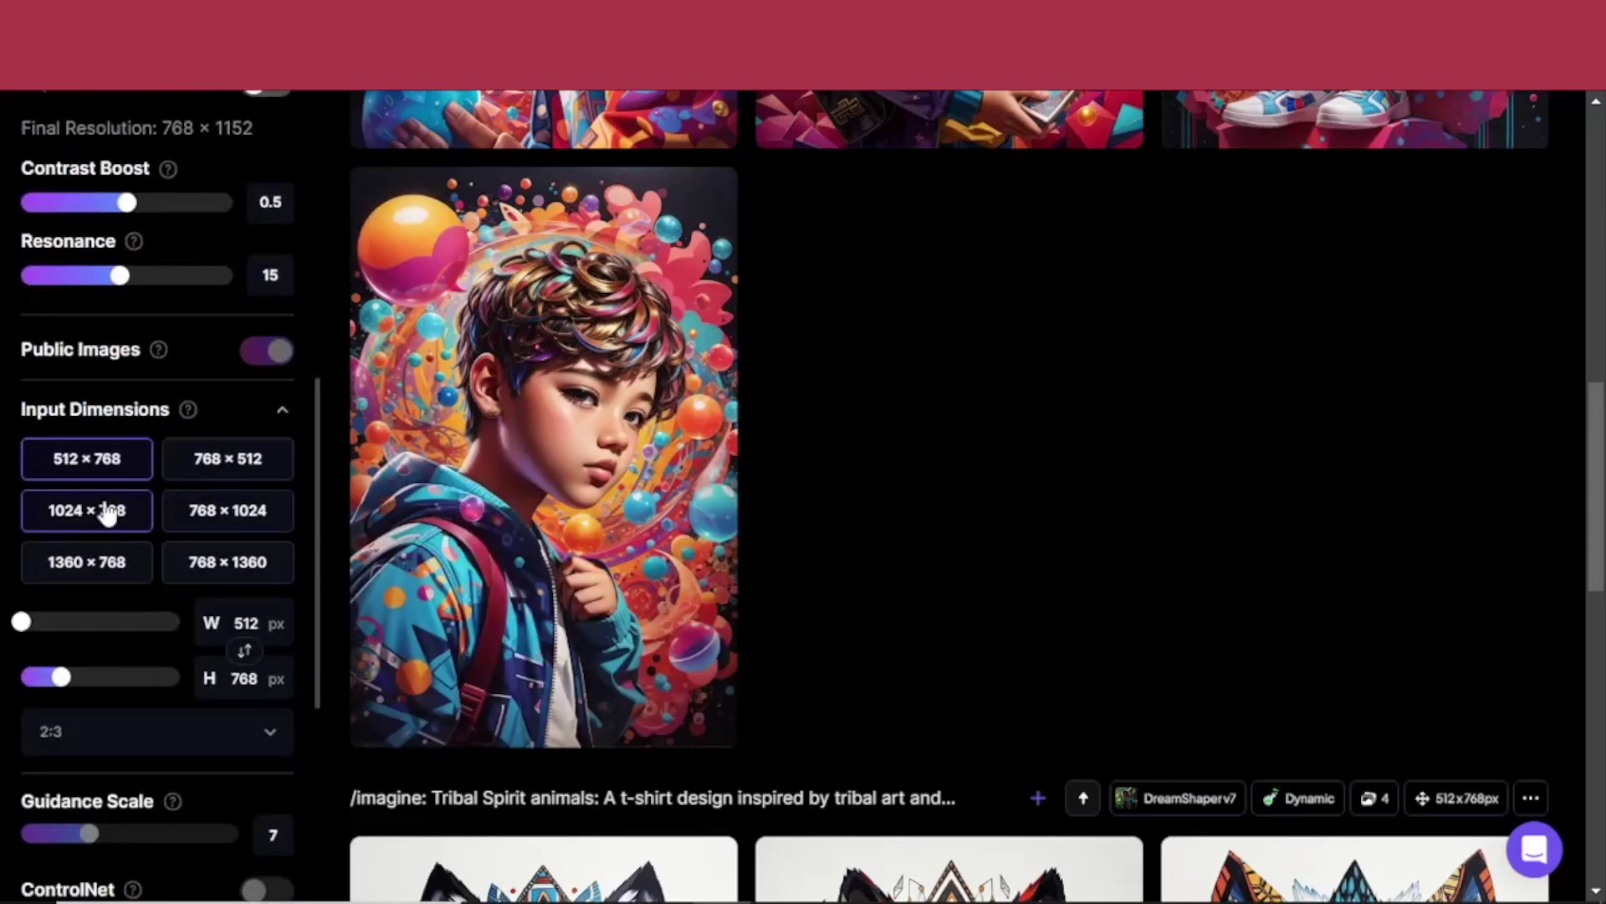
pyautogui.scroll(5, 199, 500)
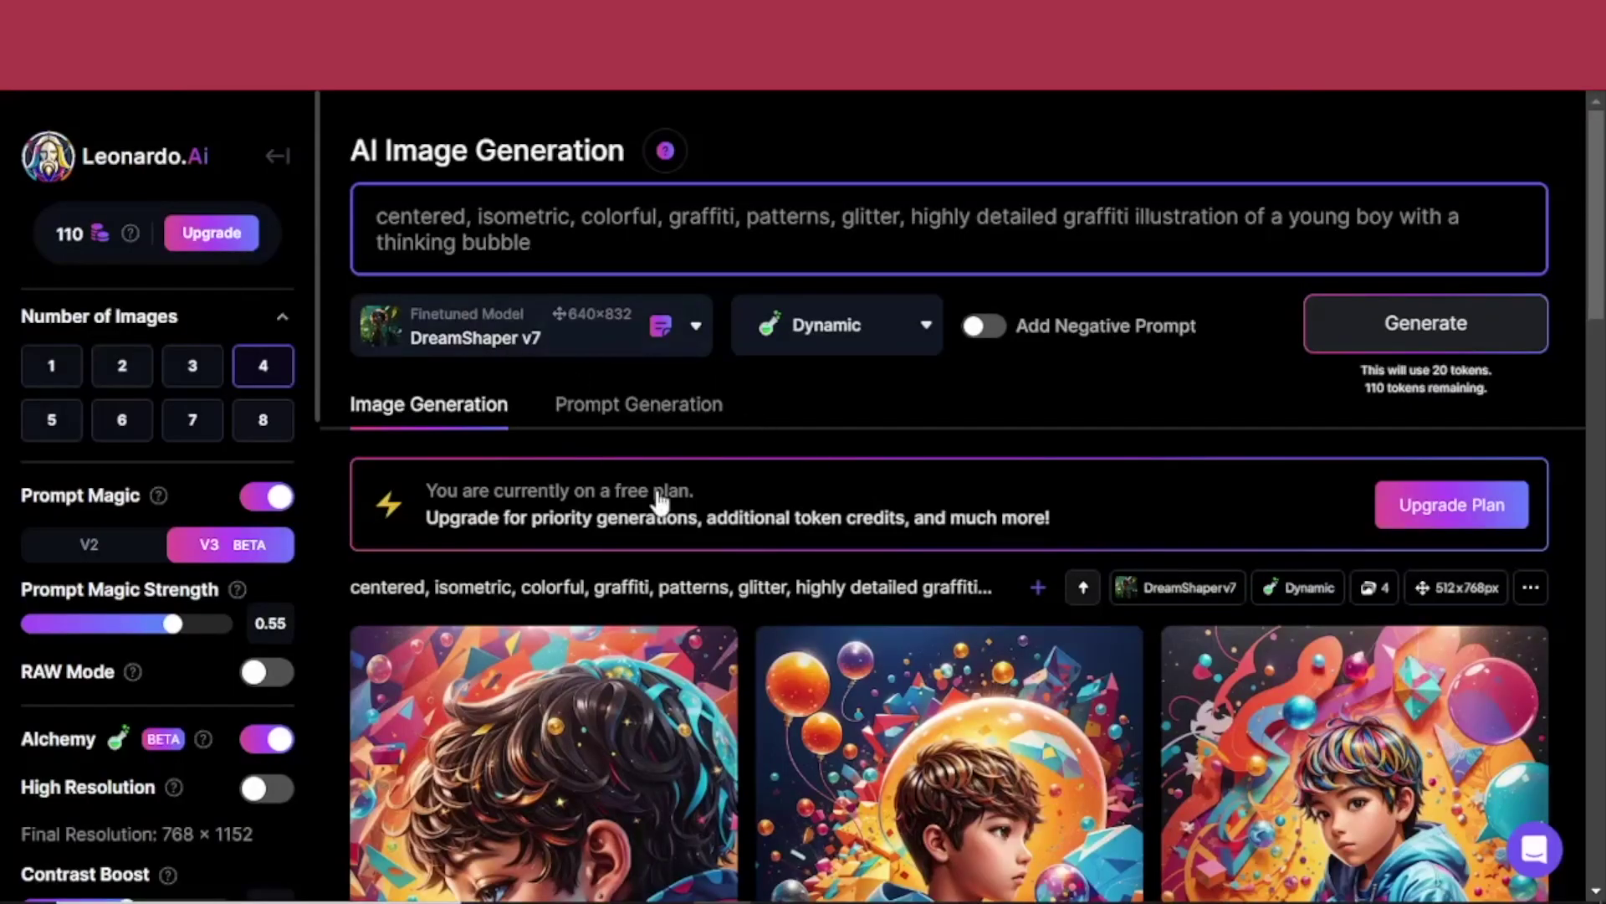
pyautogui.scroll(-3, 647, 490)
pyautogui.scroll(3, 502, 352)
pyautogui.moveTo(383, 220); pyautogui.dragTo(599, 209)
pyautogui.click(585, 216)
pyautogui.scroll(-1, 976, 219)
pyautogui.scroll(1, 977, 220)
pyautogui.moveTo(924, 218); pyautogui.dragTo(1048, 224)
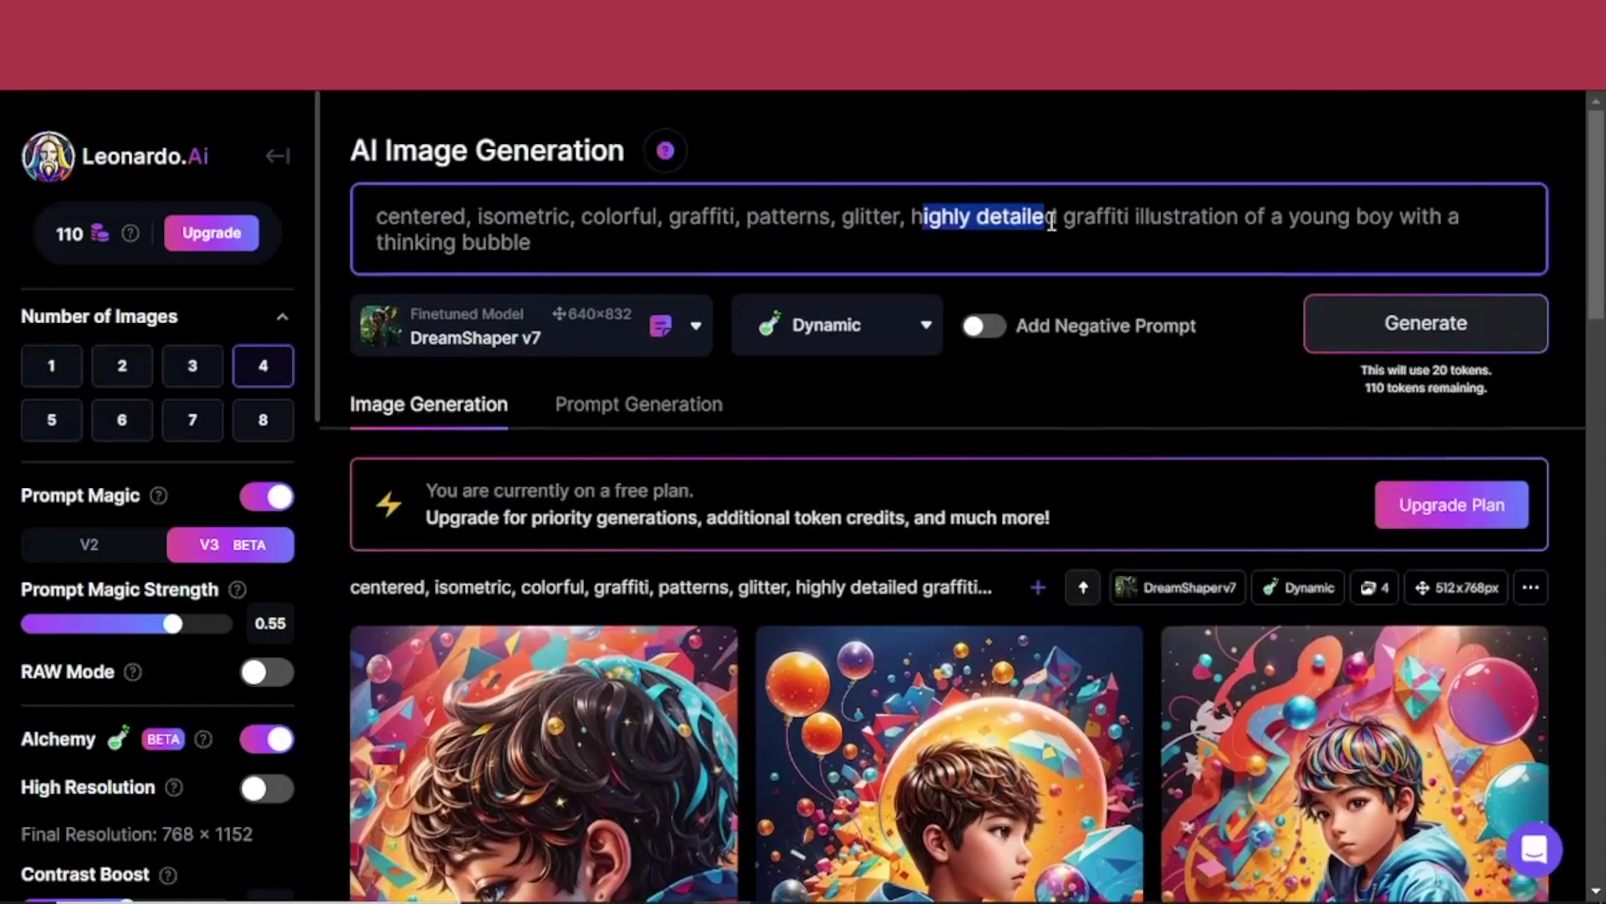
pyautogui.click(1056, 221)
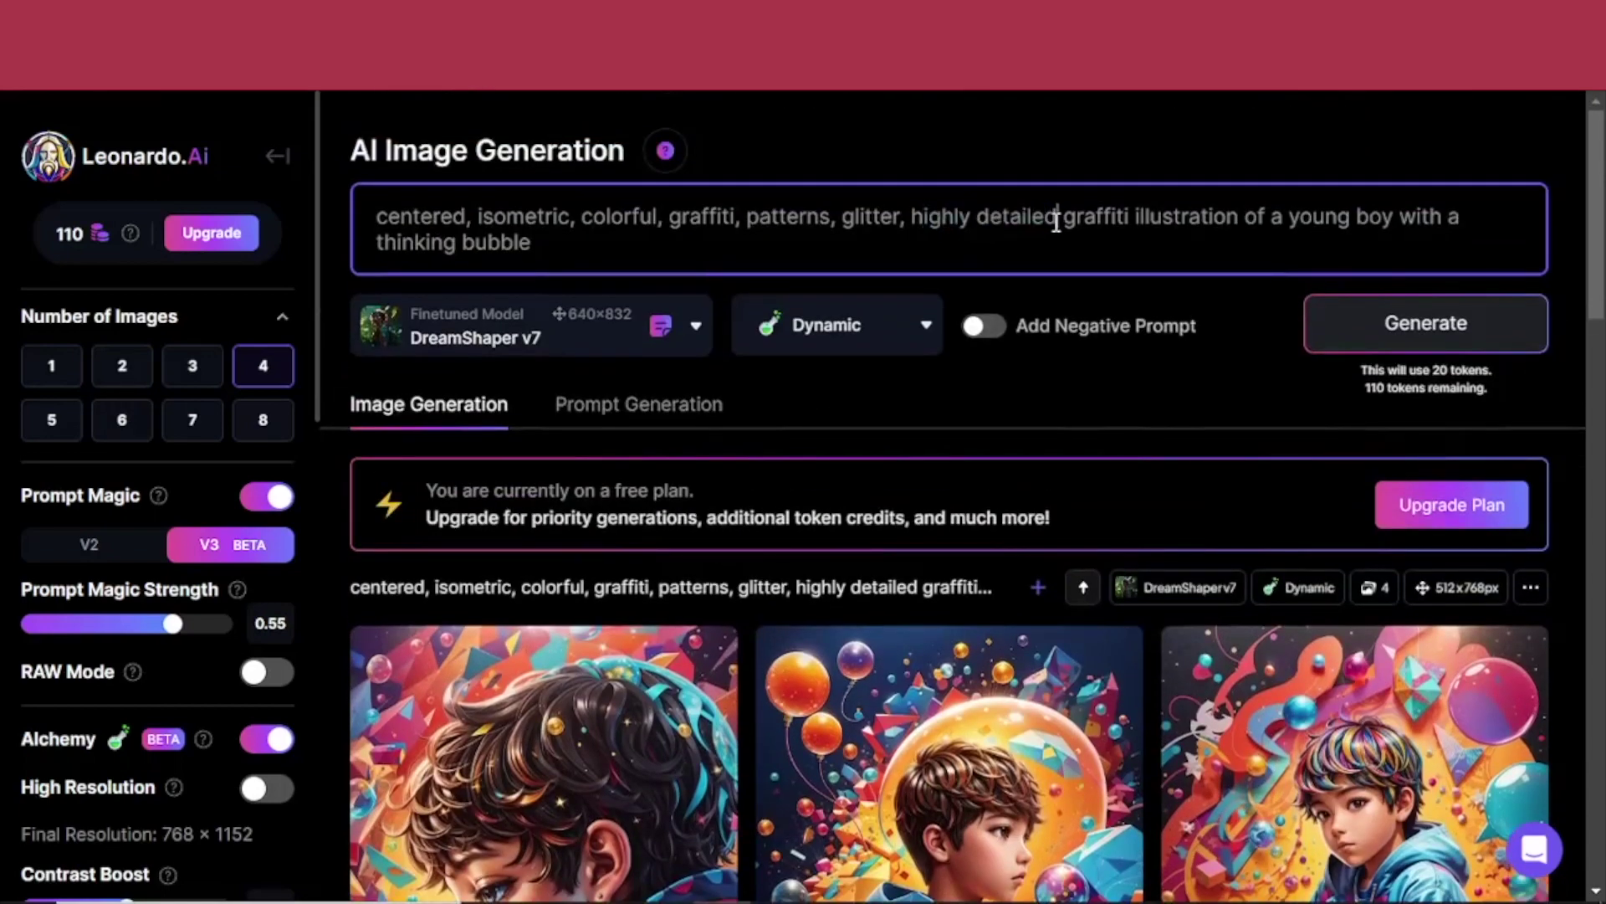
pyautogui.moveTo(1057, 221); pyautogui.dragTo(939, 218)
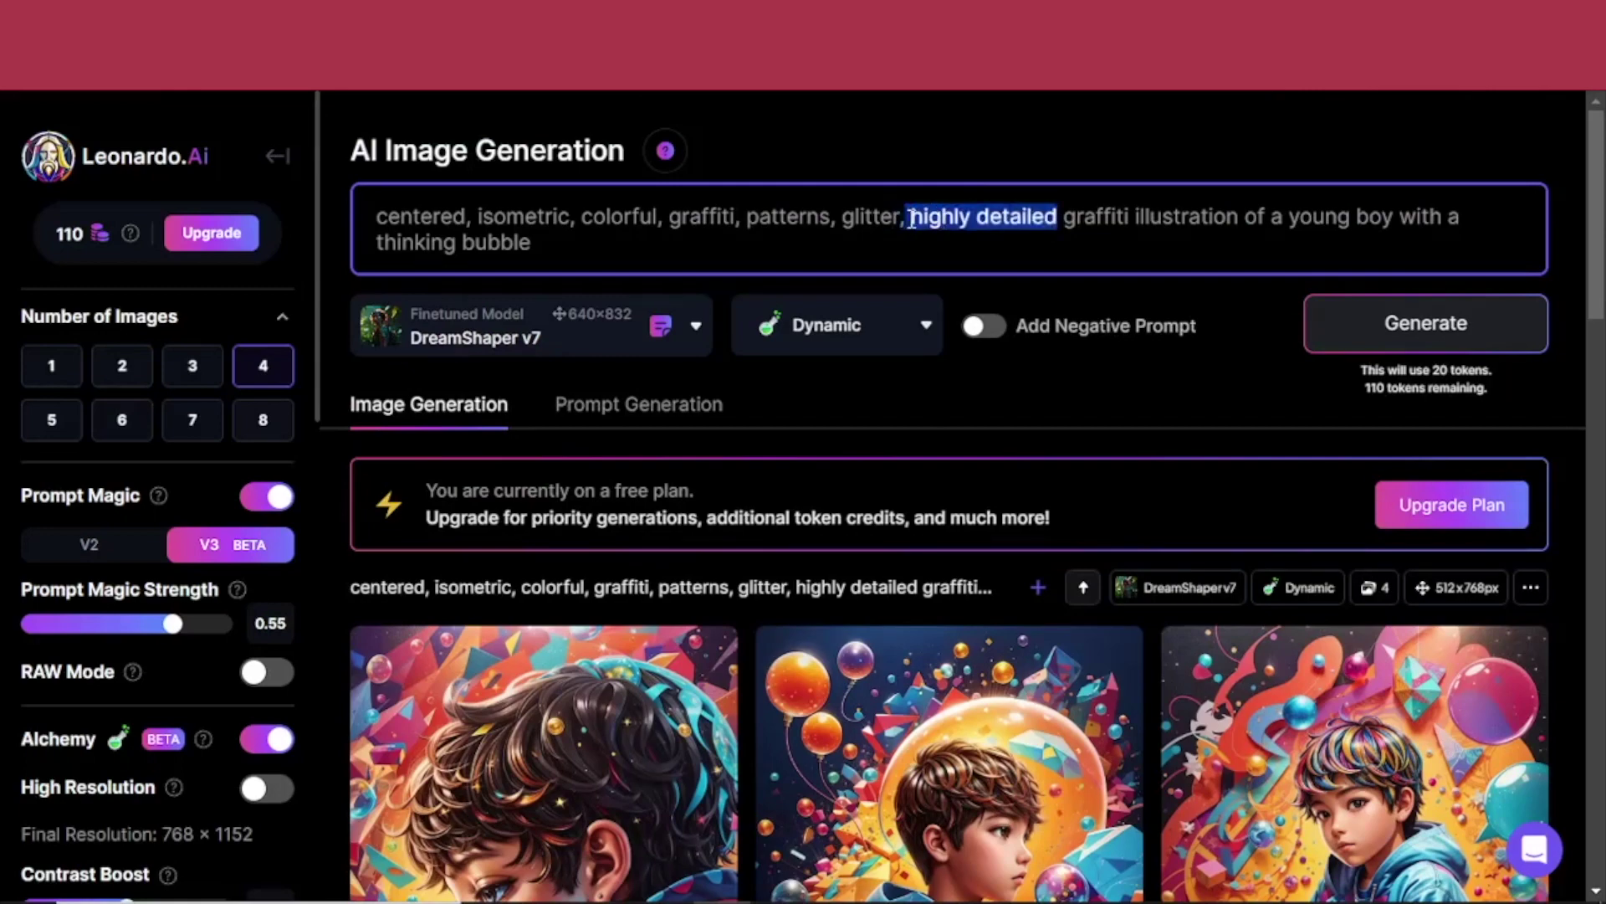
# - Select the deer-at-fountain prompt and scroll through the four black-and-white deer results
pyautogui.scroll(-4, 915, 225)
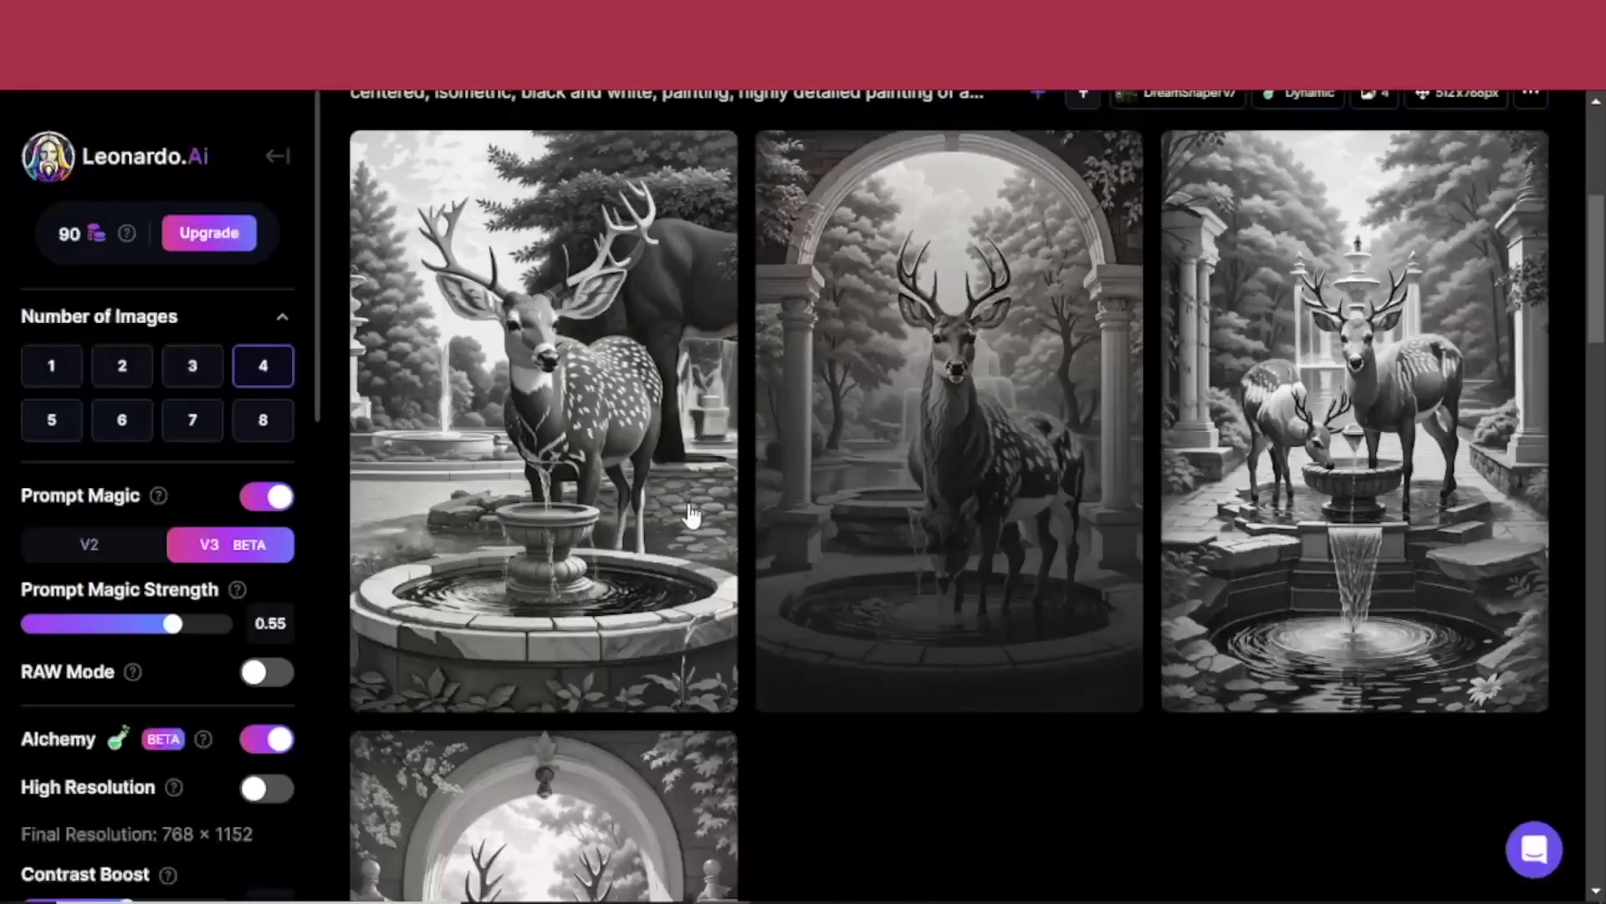
pyautogui.moveTo(374, 221); pyautogui.dragTo(1535, 247)
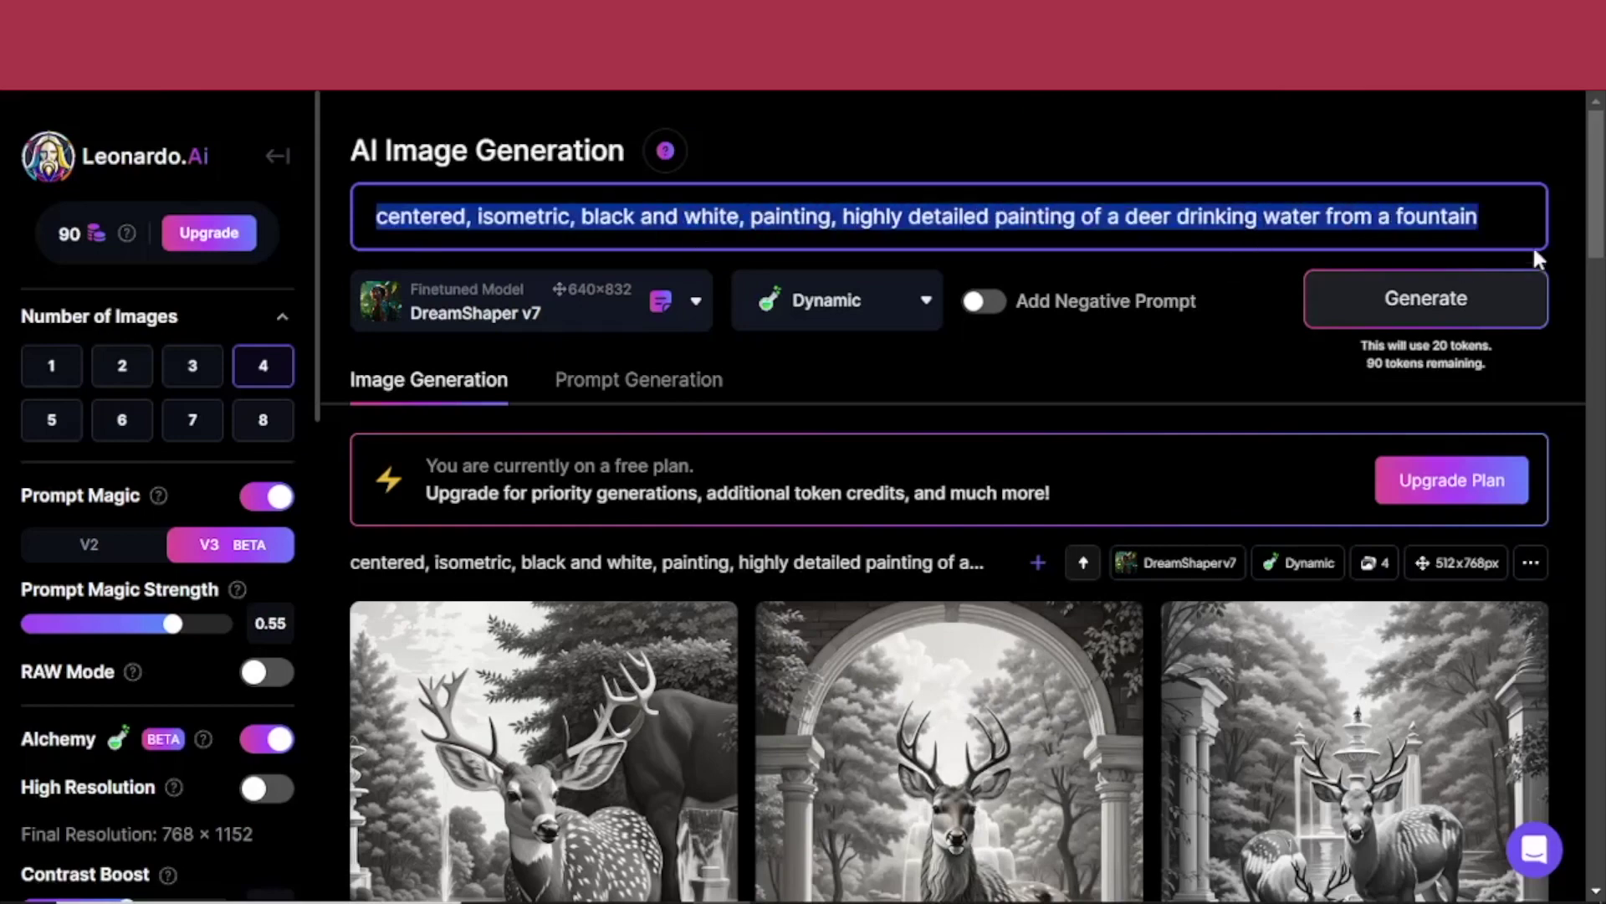
pyautogui.scroll(-7, 1080, 374)
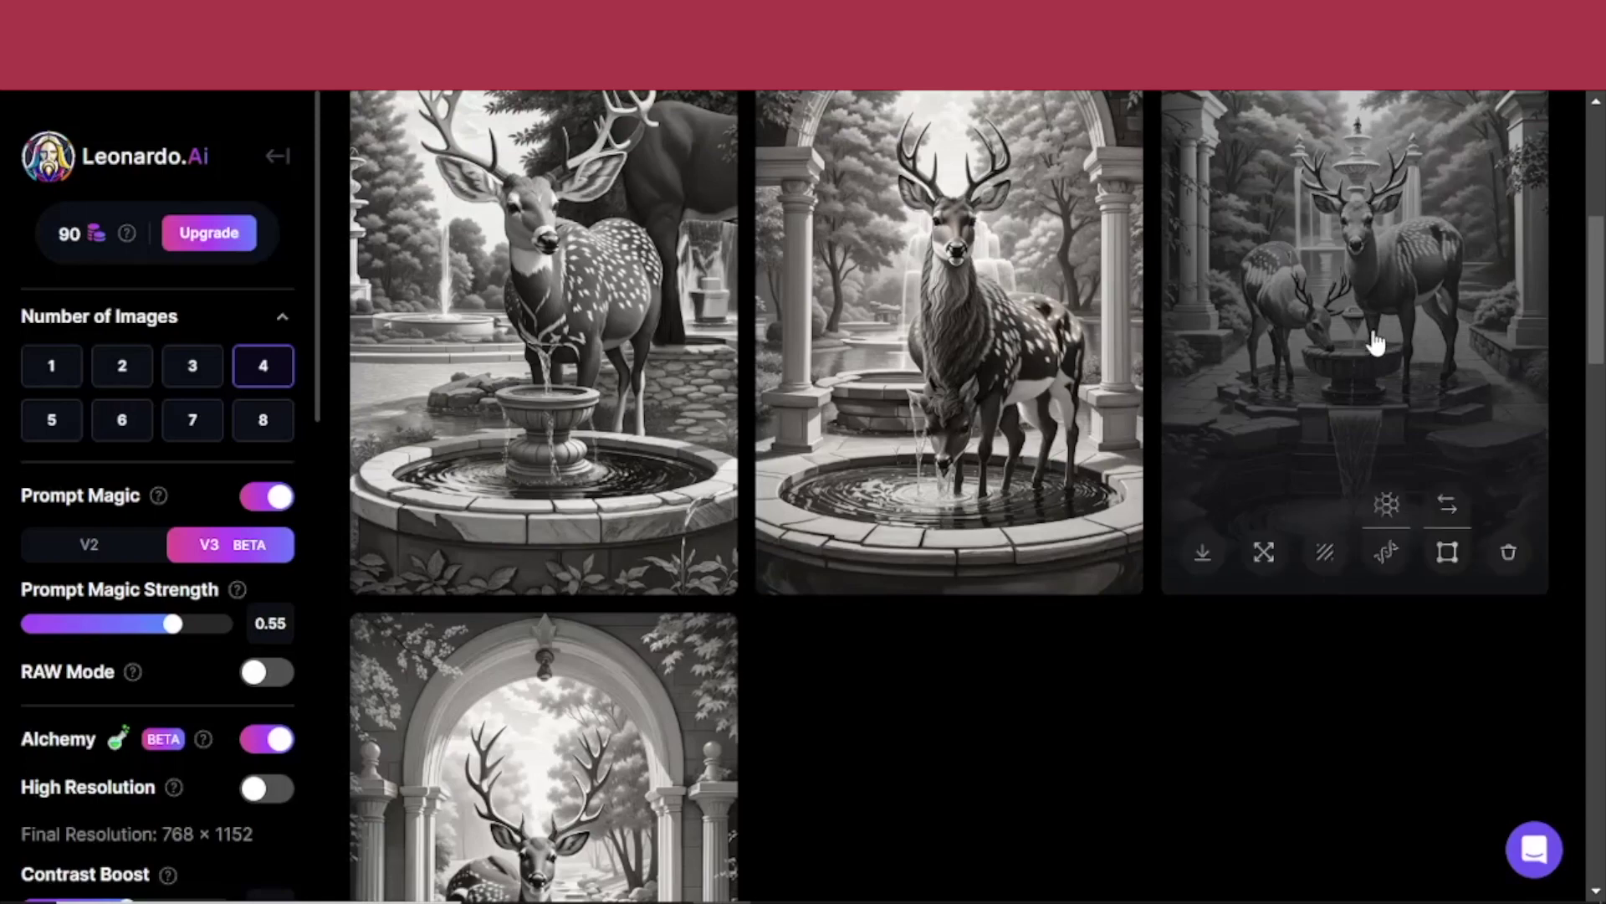
pyautogui.scroll(3, 681, 305)
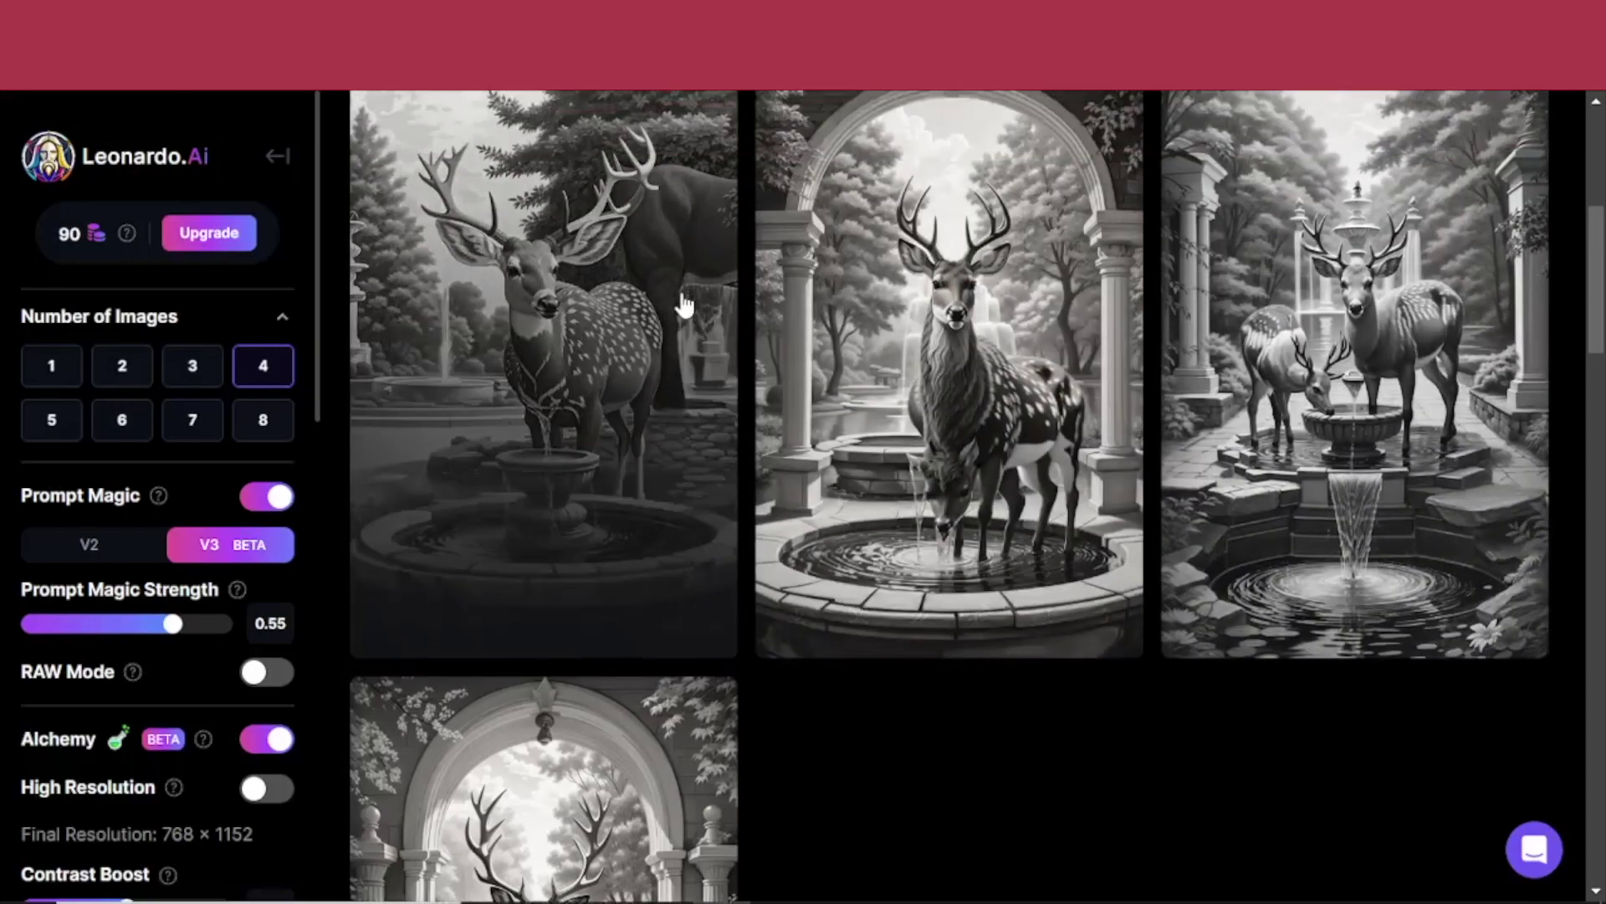
pyautogui.scroll(-4, 717, 359)
pyautogui.scroll(6, 917, 280)
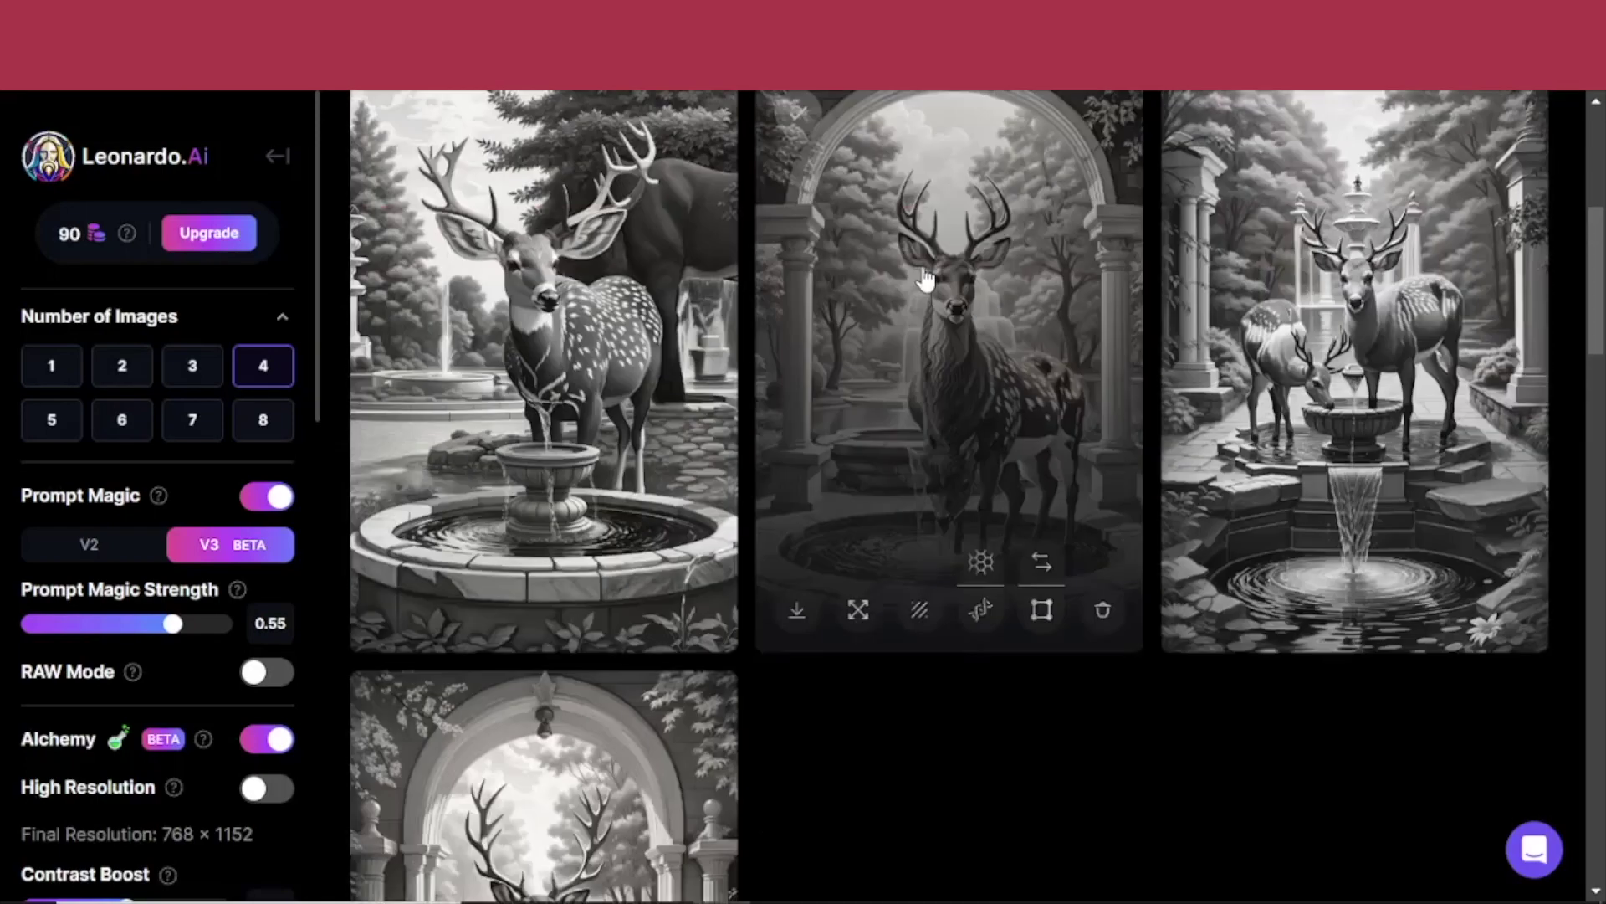
pyautogui.scroll(-4, 959, 351)
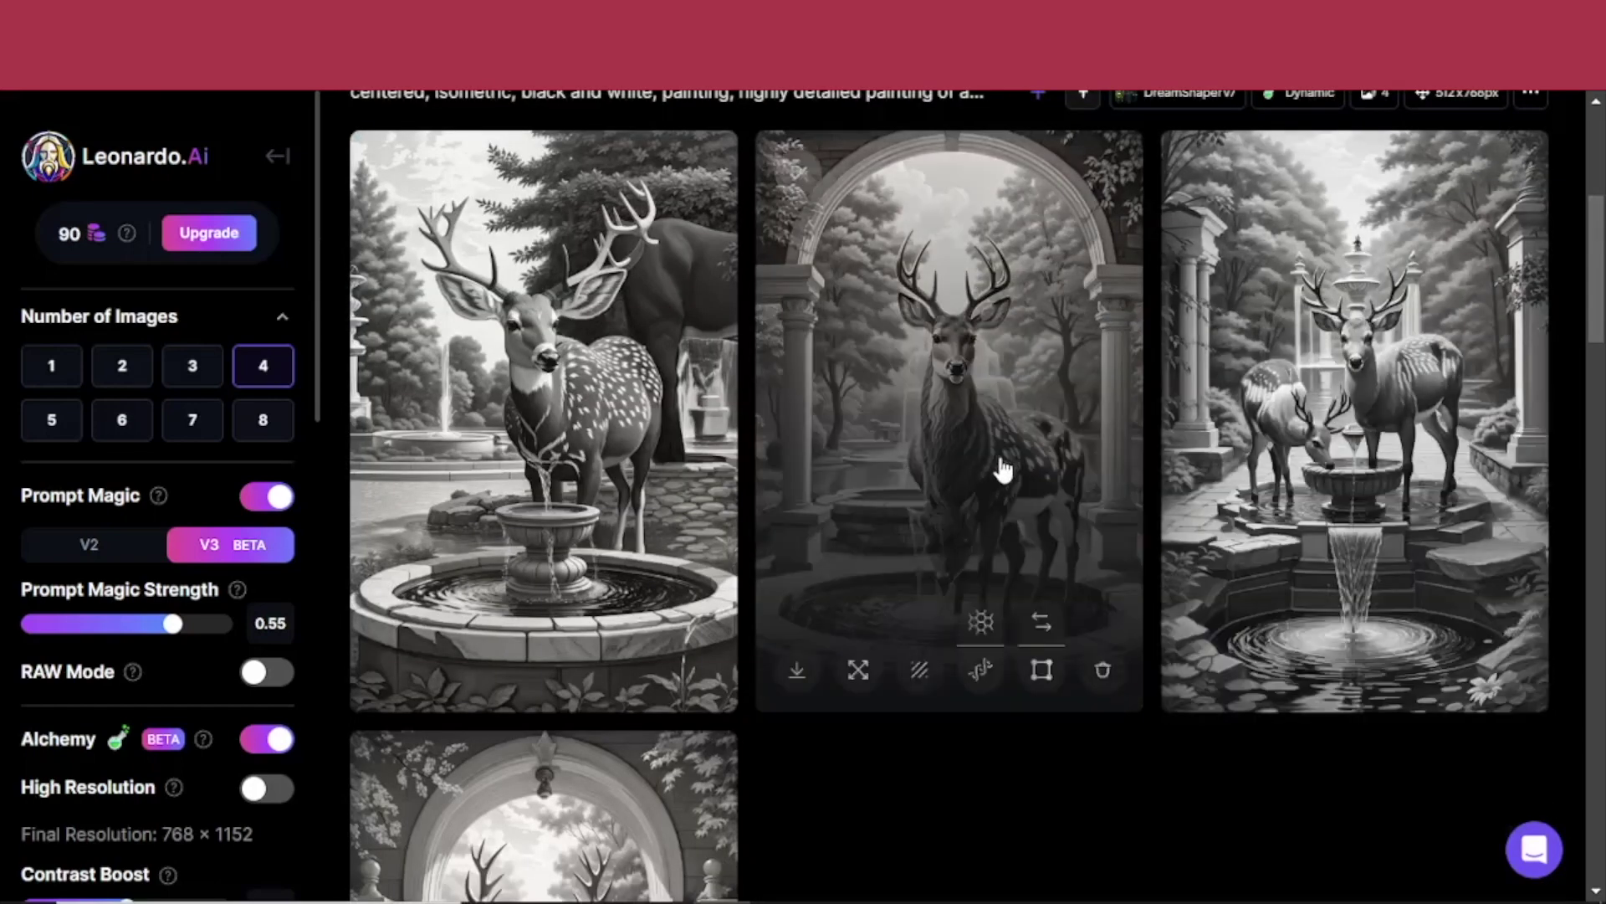
pyautogui.scroll(6, 1065, 424)
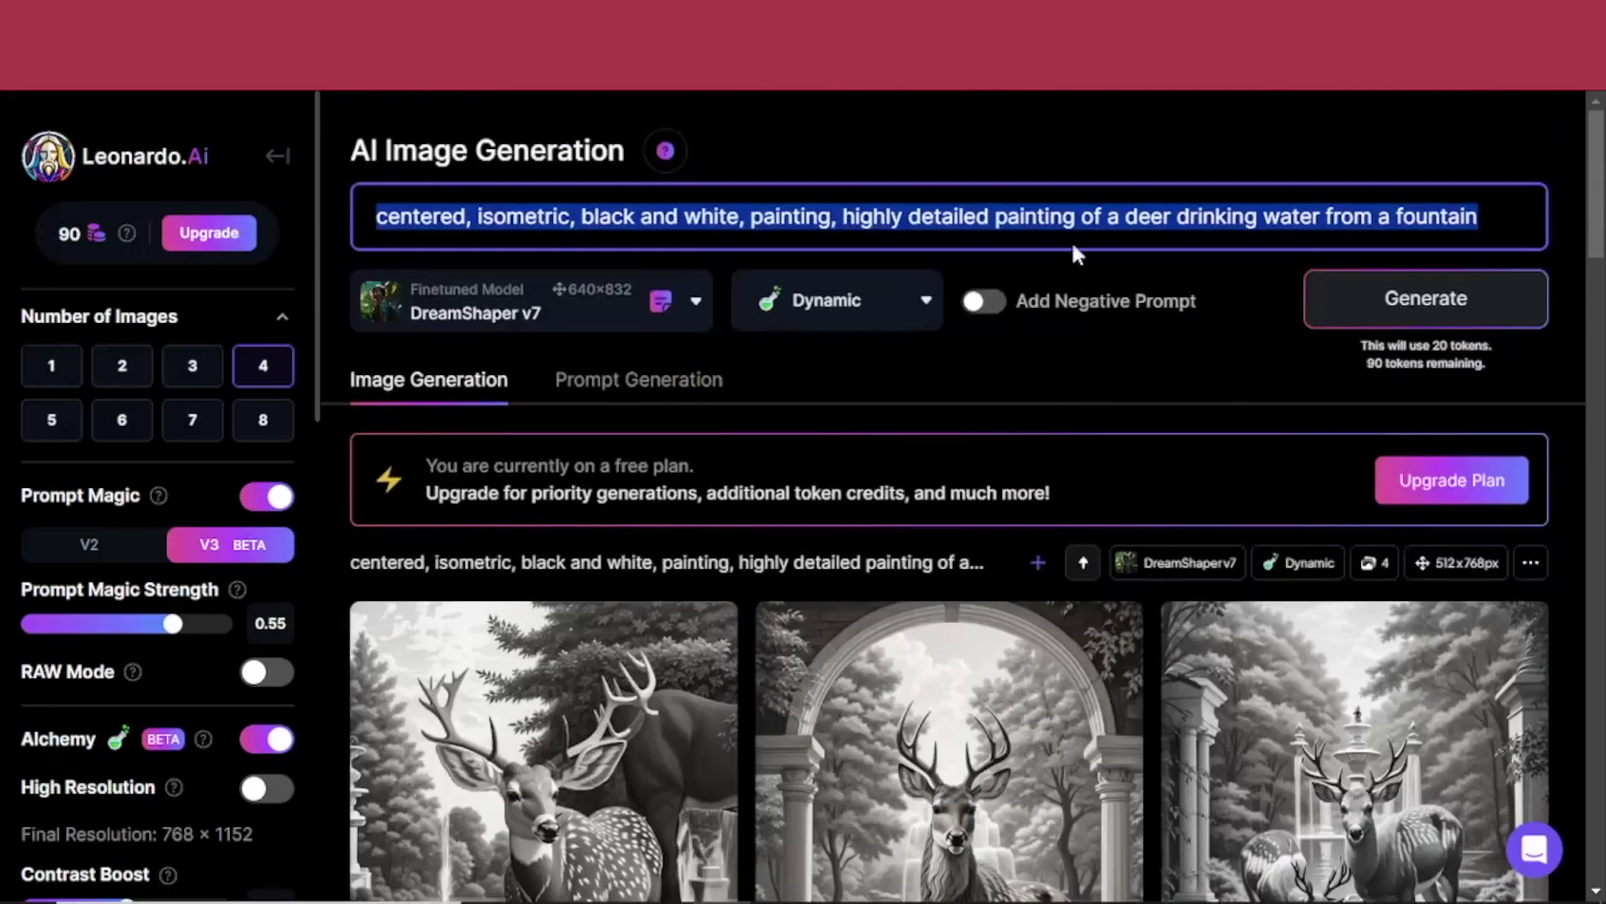
pyautogui.click(1001, 216)
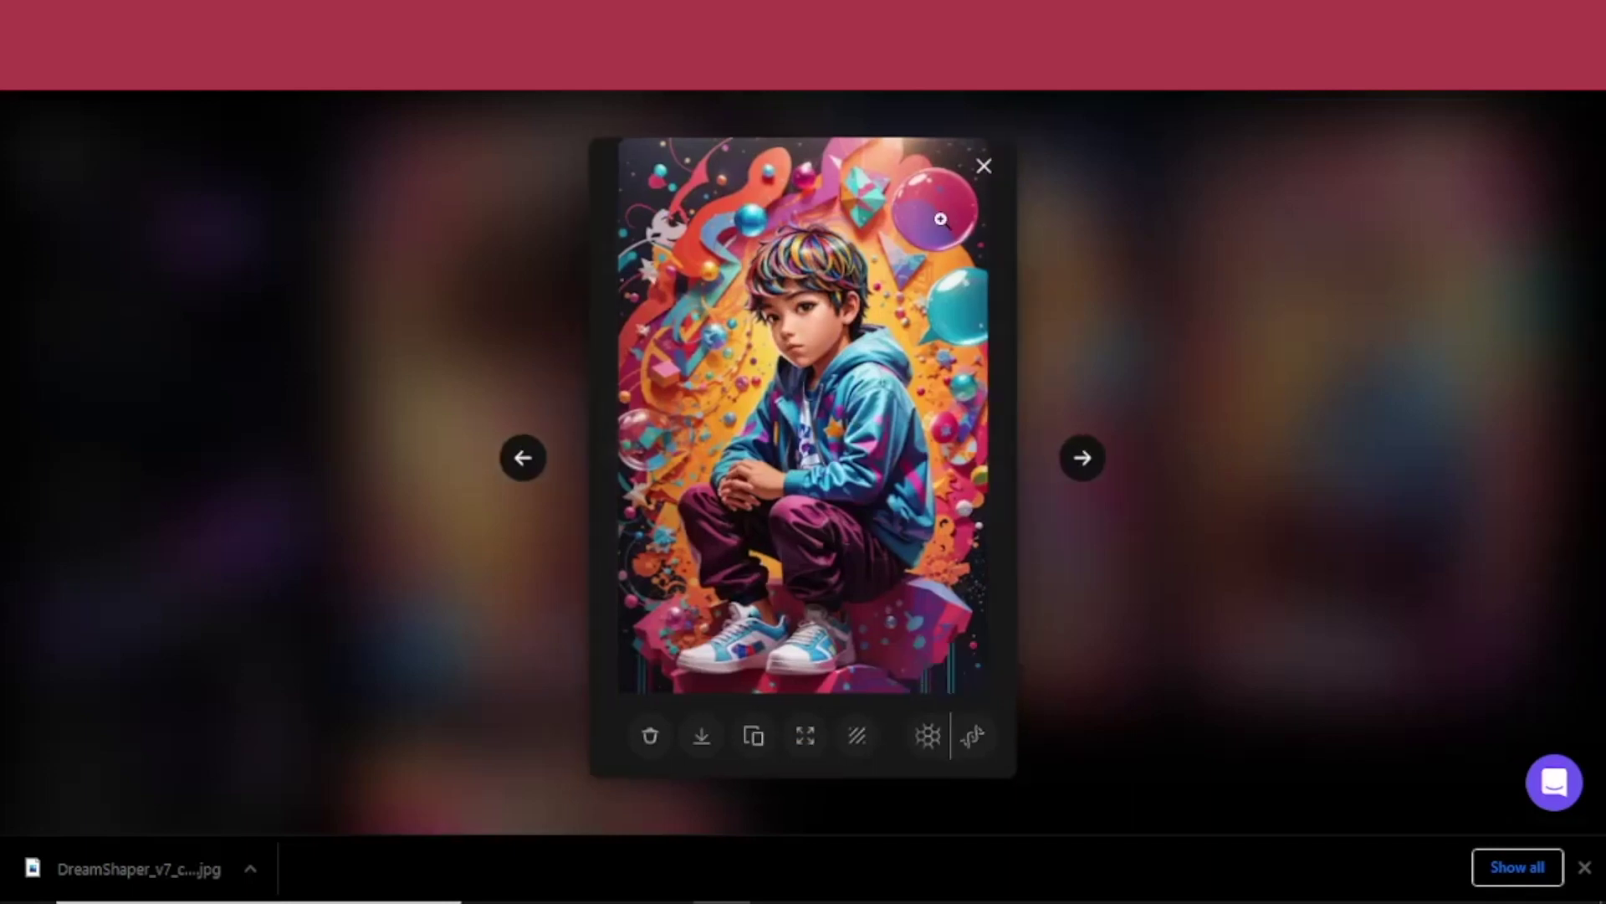
# - Download the crouching graffiti boy image, close the preview, and scroll back up the gallery
pyautogui.click(703, 737)
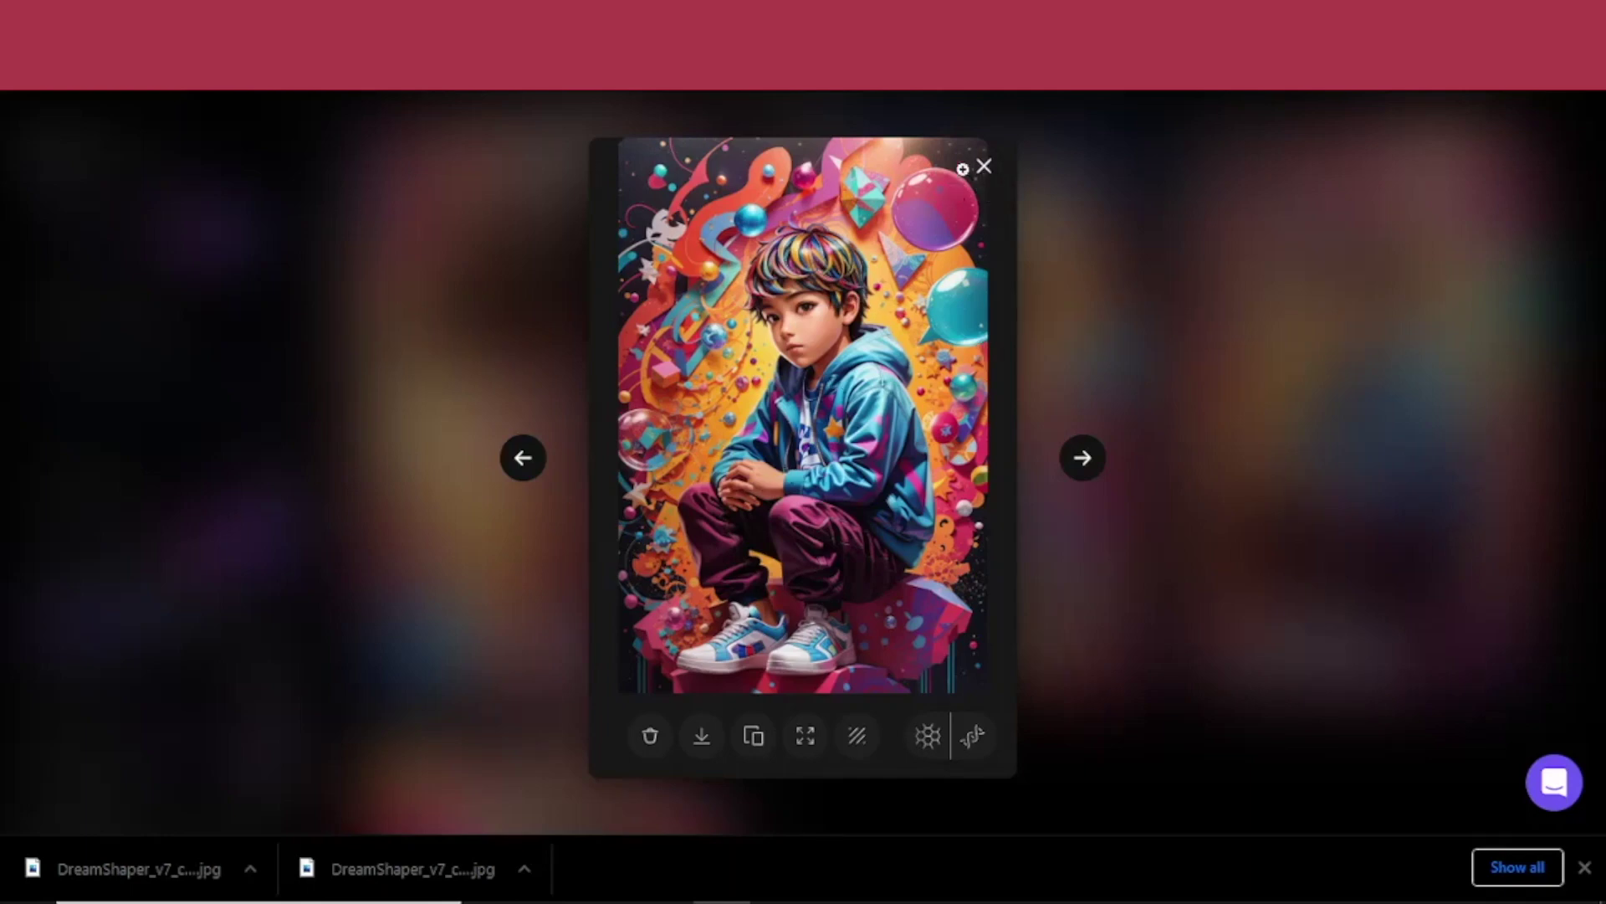
pyautogui.click(984, 166)
pyautogui.scroll(4, 824, 266)
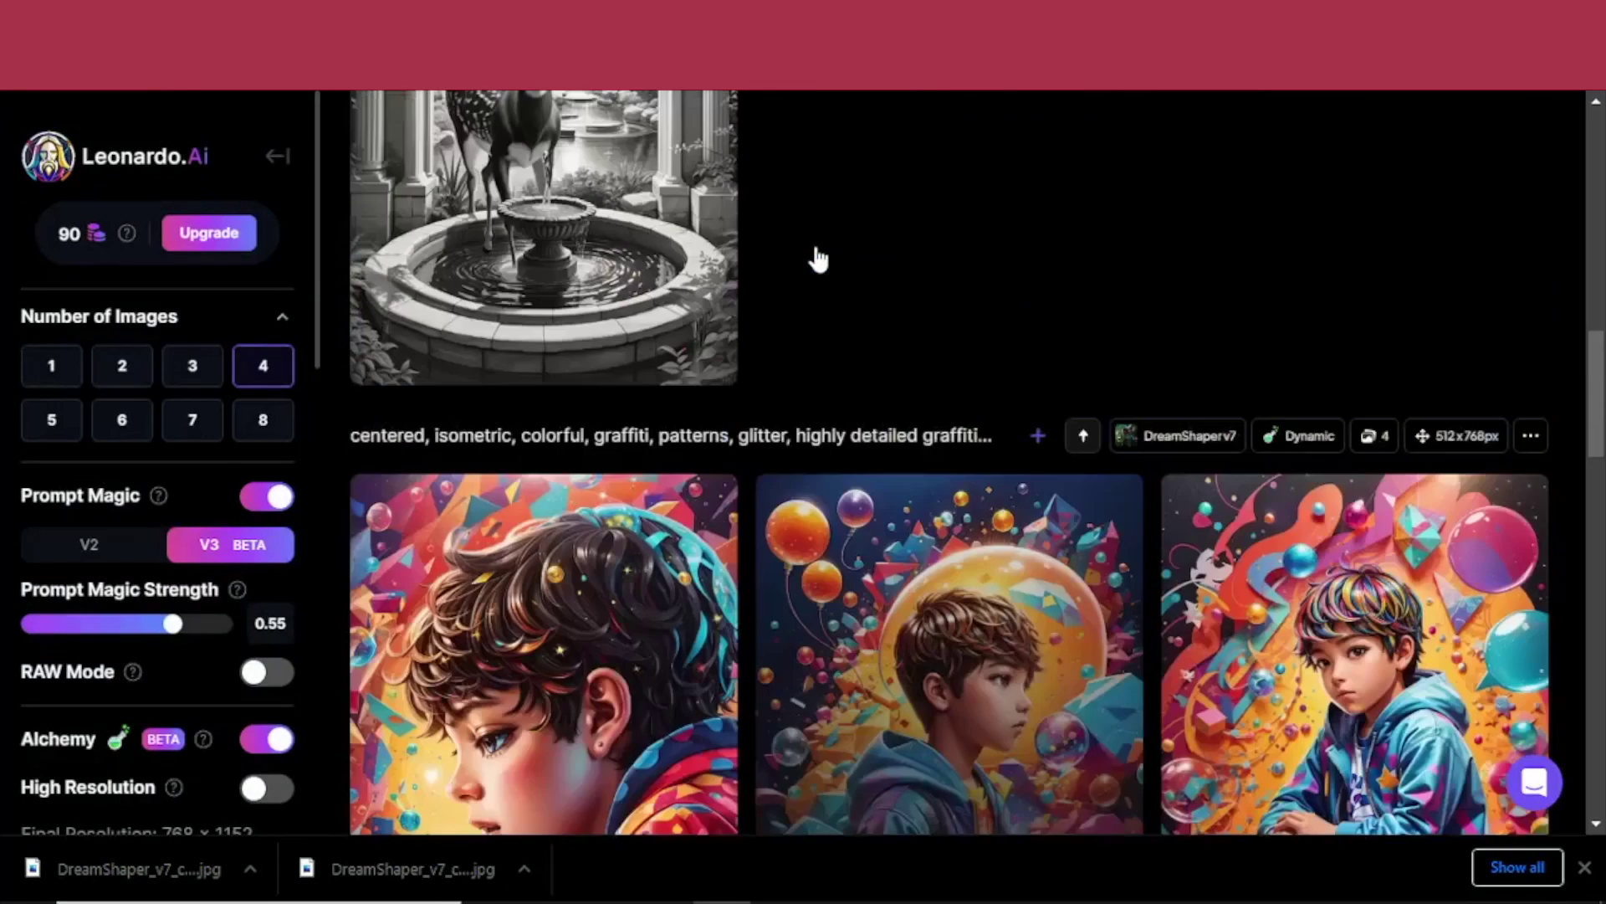
pyautogui.scroll(6, 805, 249)
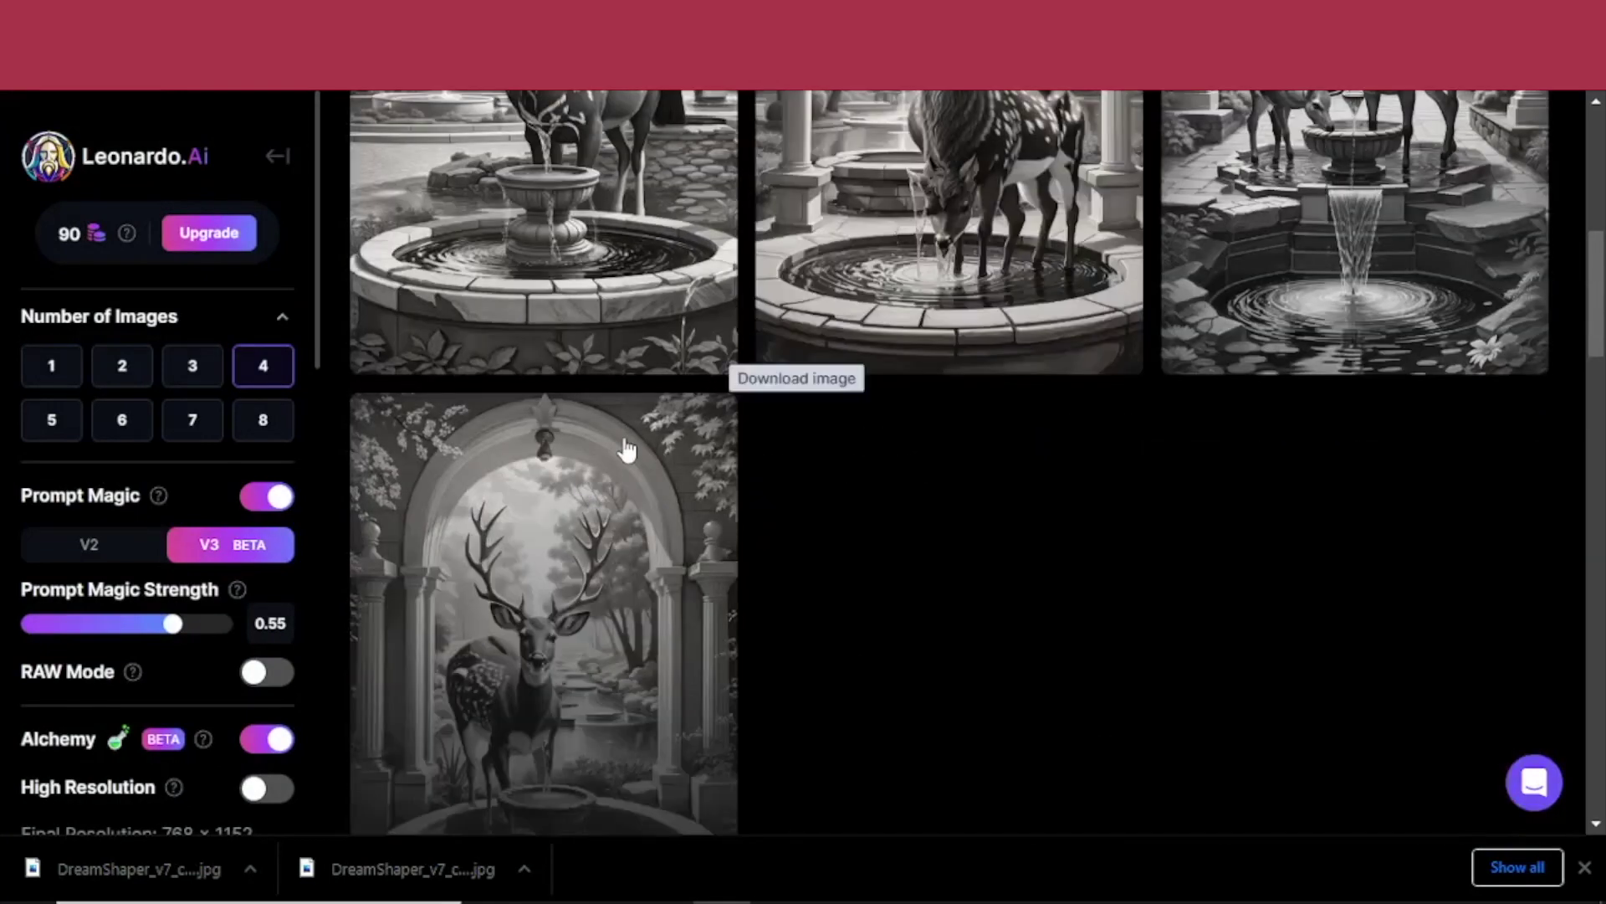
pyautogui.scroll(3, 626, 449)
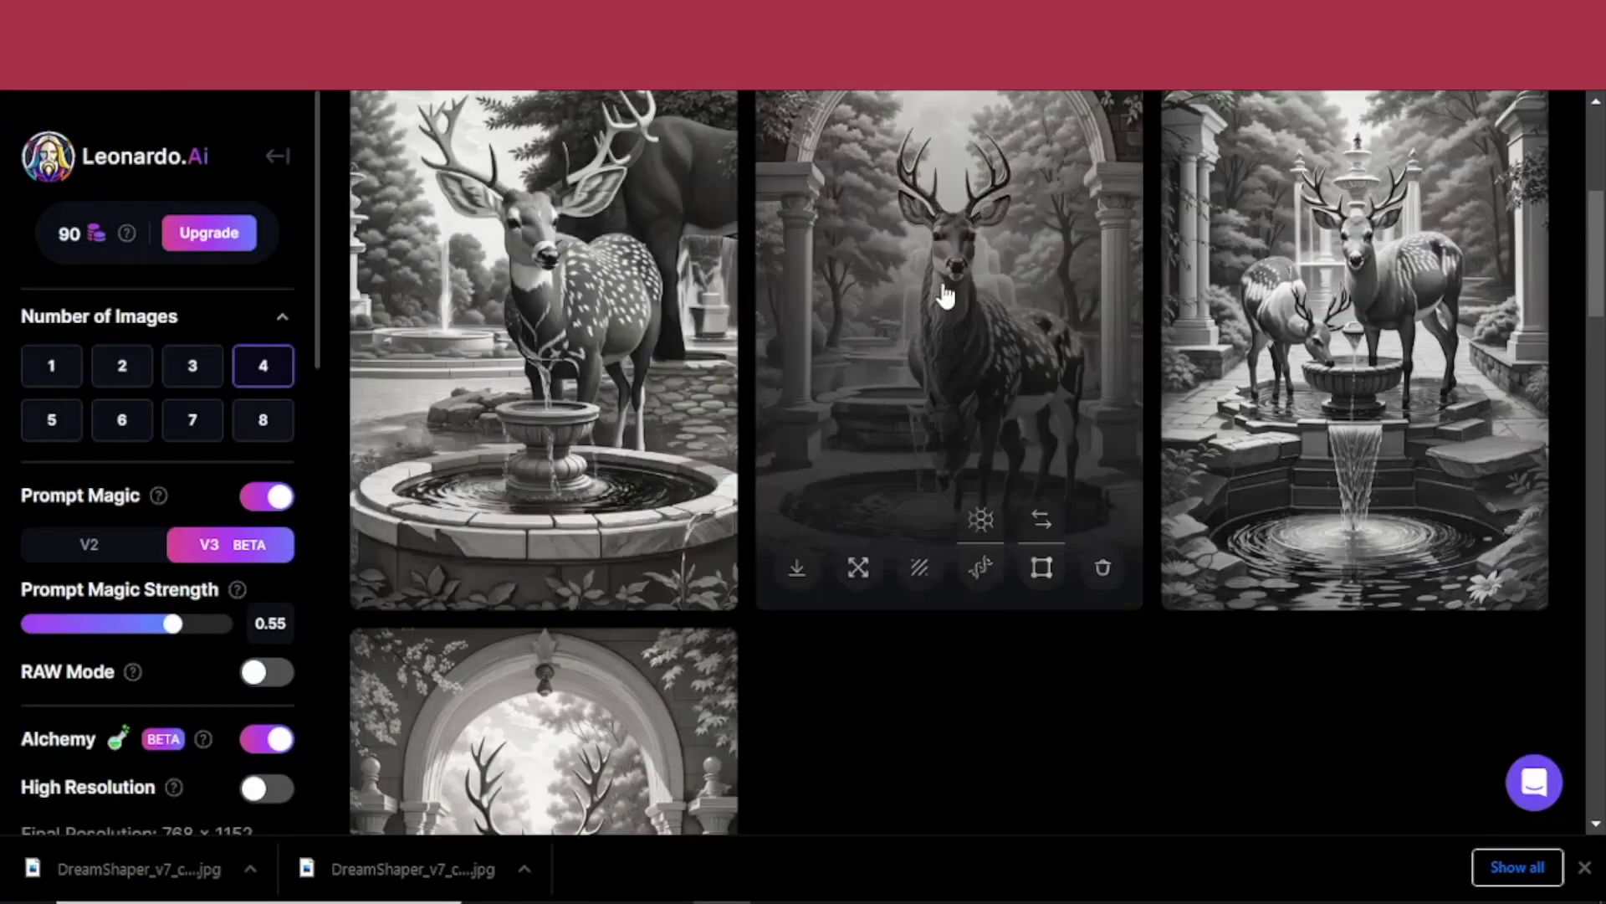
pyautogui.scroll(1, 817, 362)
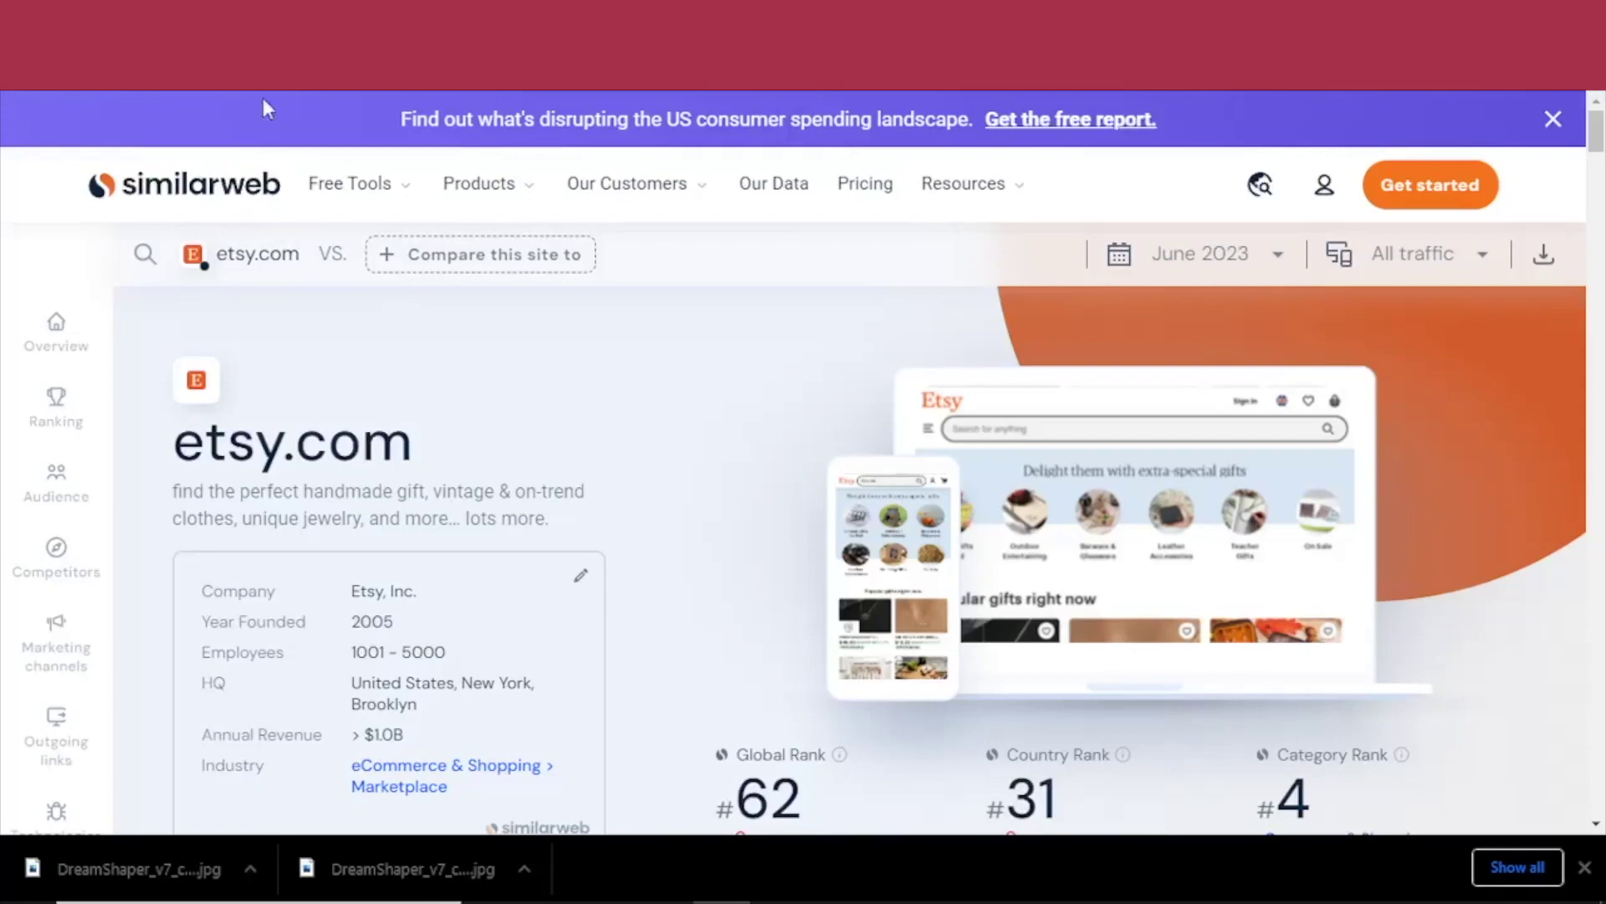
# - Scroll etsy.com's Similarweb overview down to the Total Visits and Bounce Rate metrics
pyautogui.scroll(-2, 536, 355)
pyautogui.scroll(-2, 534, 349)
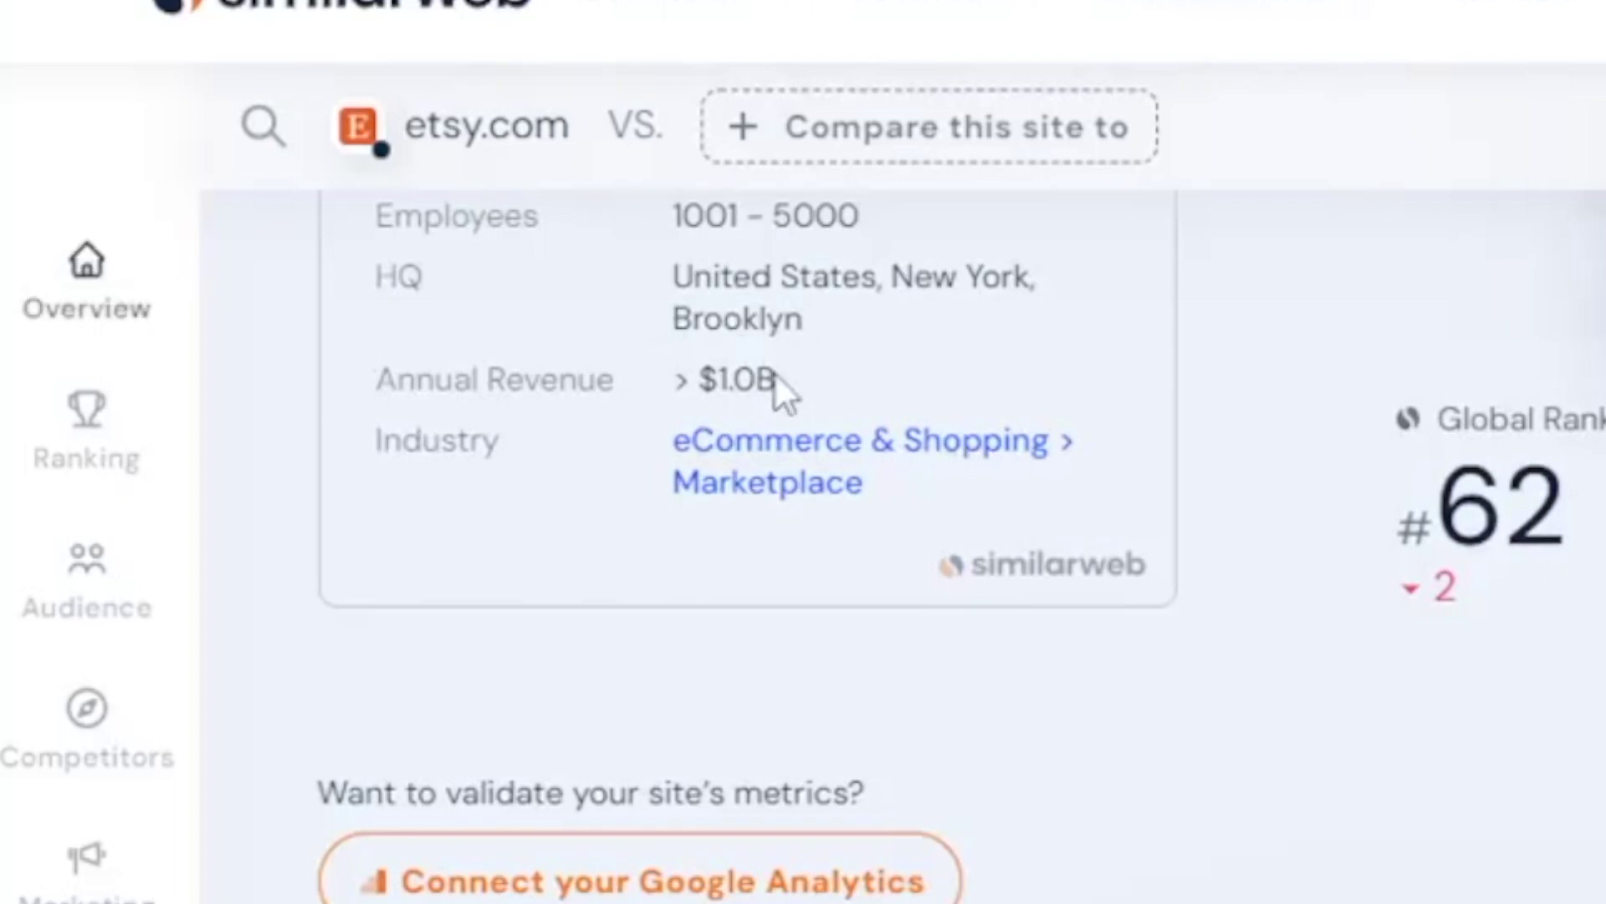
pyautogui.moveTo(806, 378); pyautogui.dragTo(376, 276)
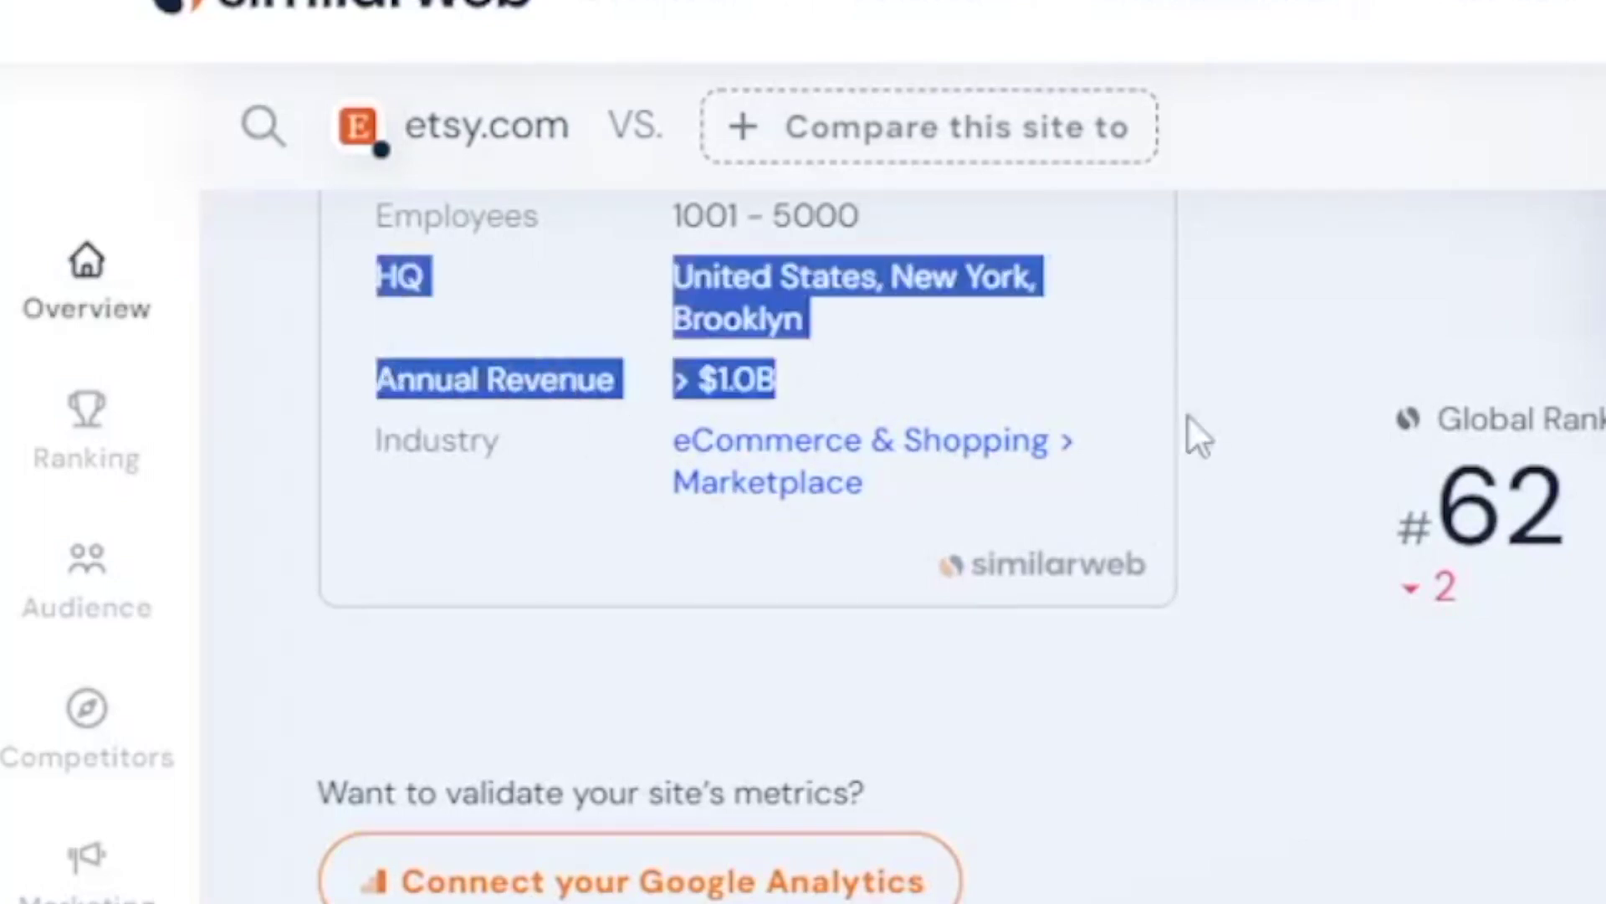
pyautogui.scroll(-3, 1213, 443)
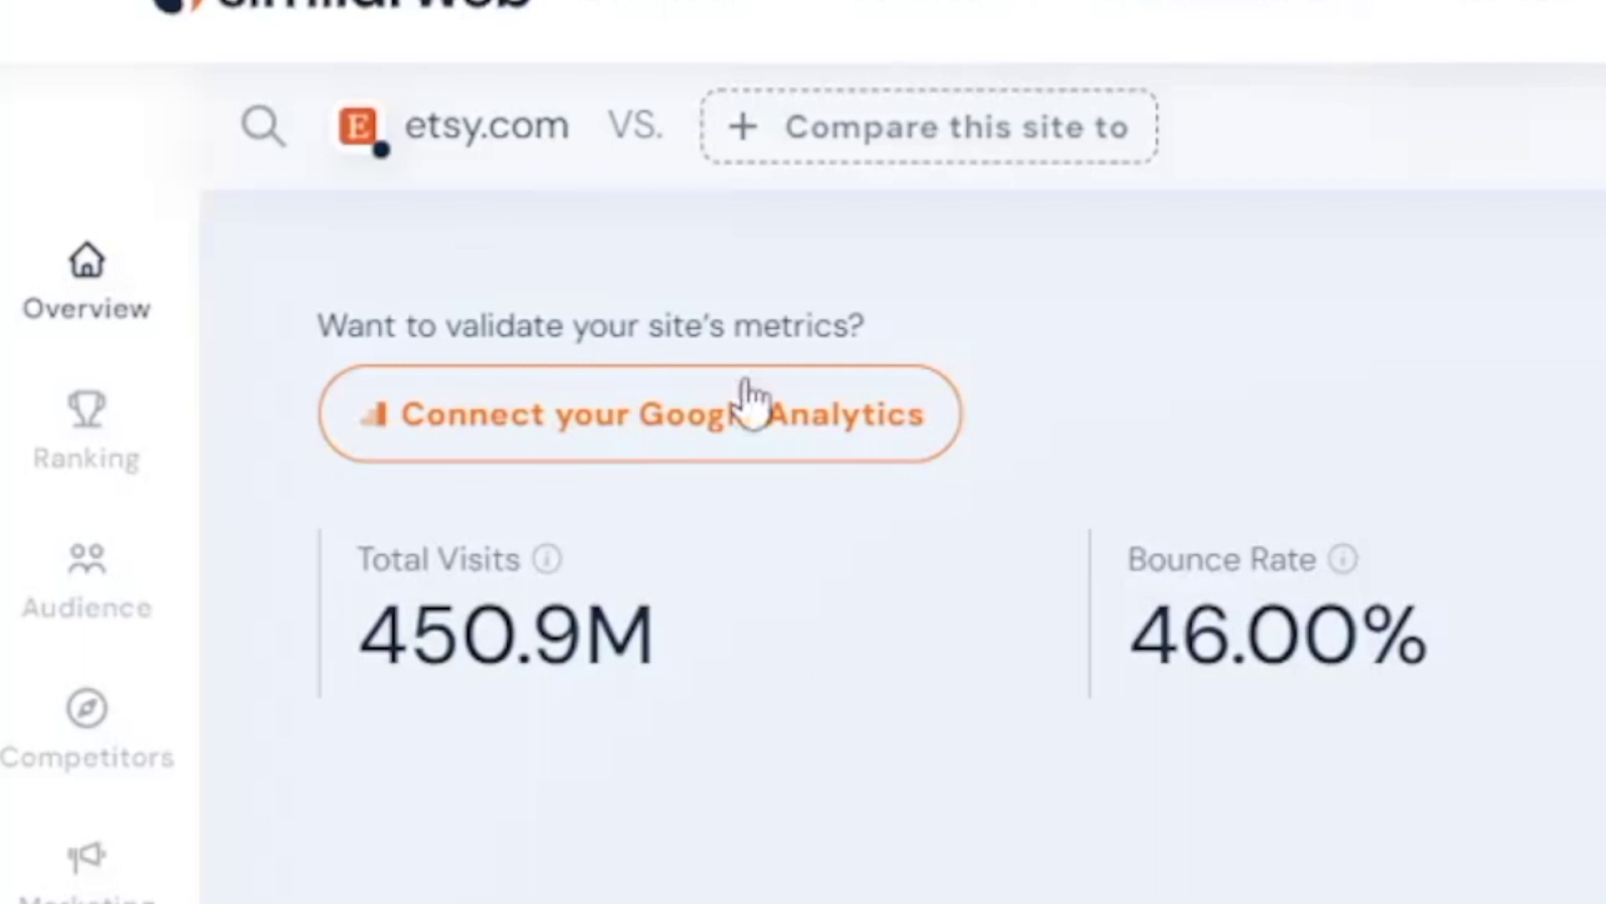
pyautogui.moveTo(552, 587)
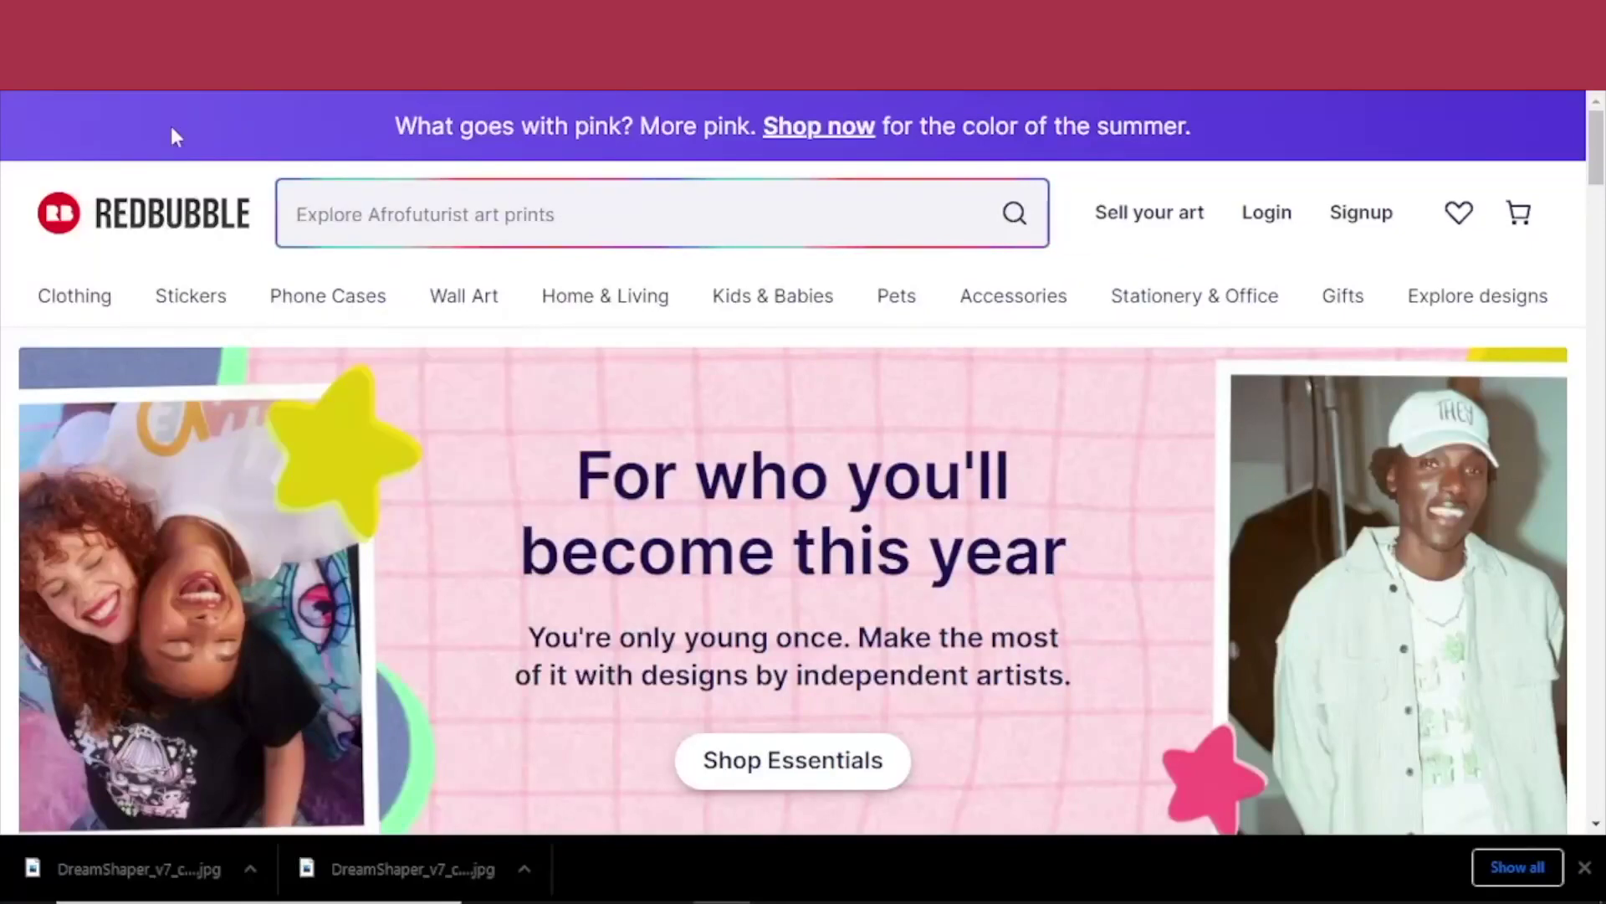
# - Scroll the Redbubble homepage and go to 'Sell your art' for artist signup
pyautogui.scroll(-3, 562, 278)
pyautogui.scroll(3, 563, 278)
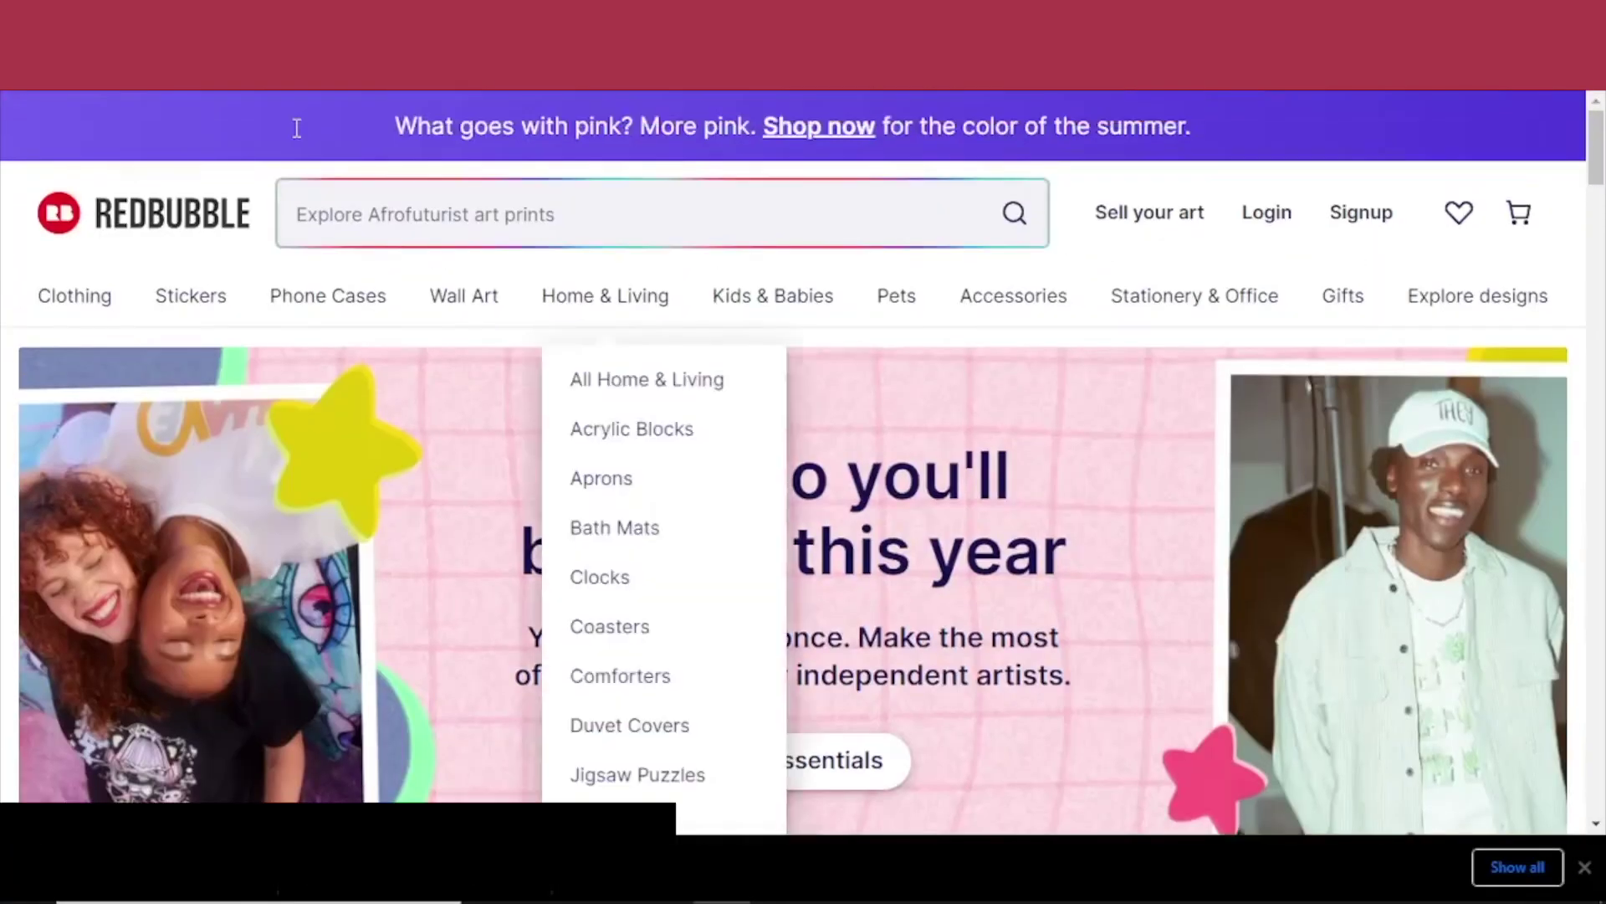
pyautogui.scroll(-5, 534, 355)
pyautogui.scroll(5, 534, 355)
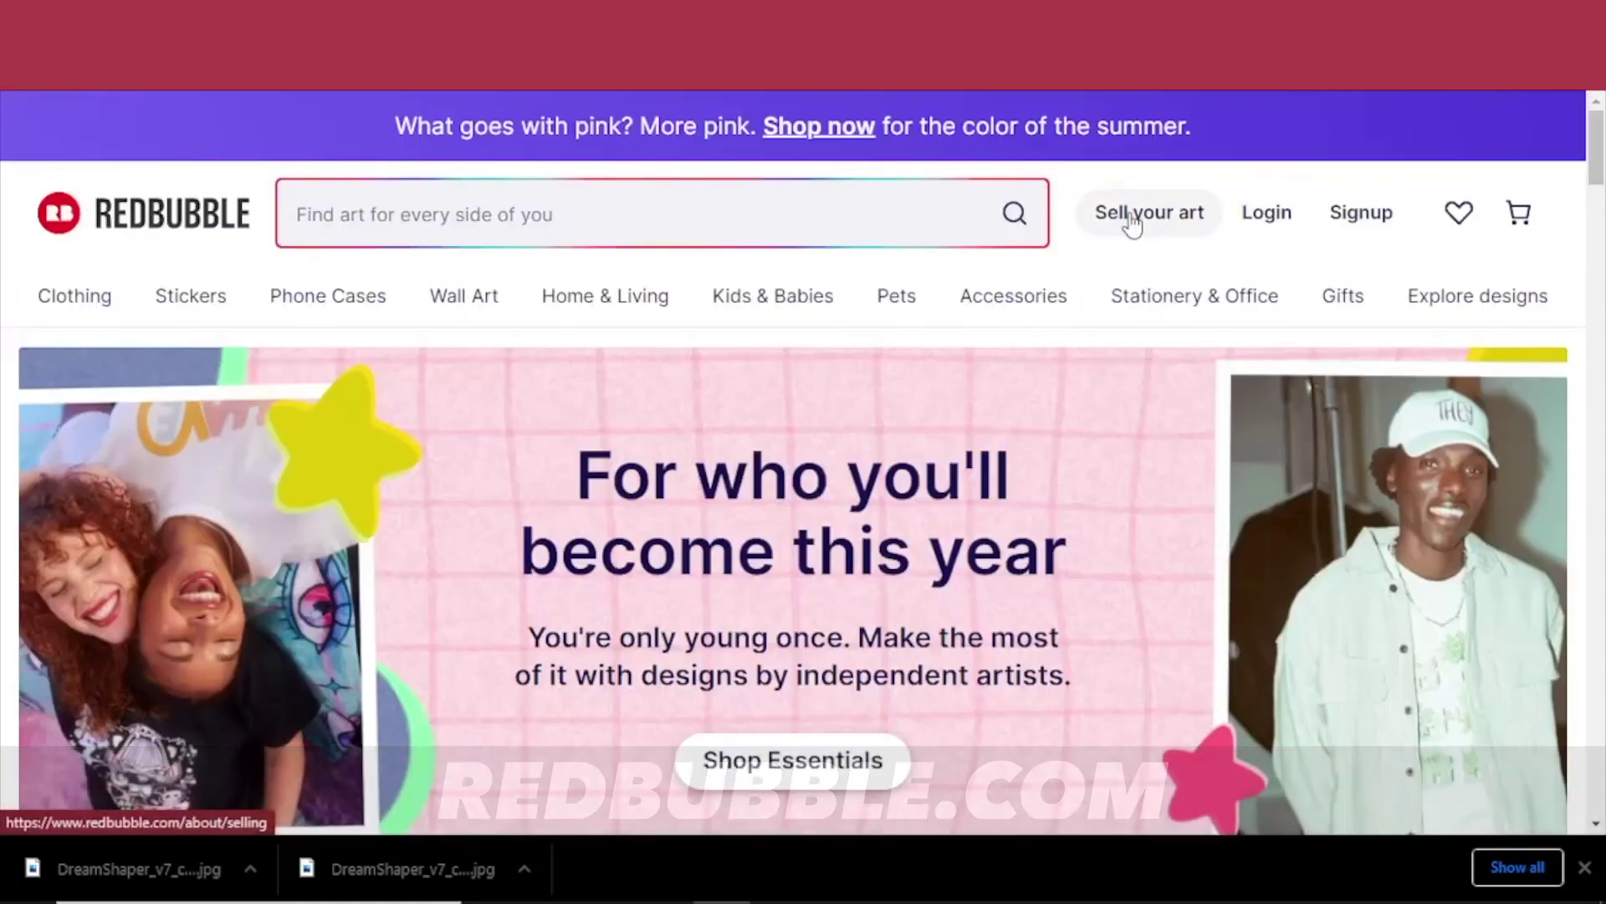
pyautogui.click(1132, 219)
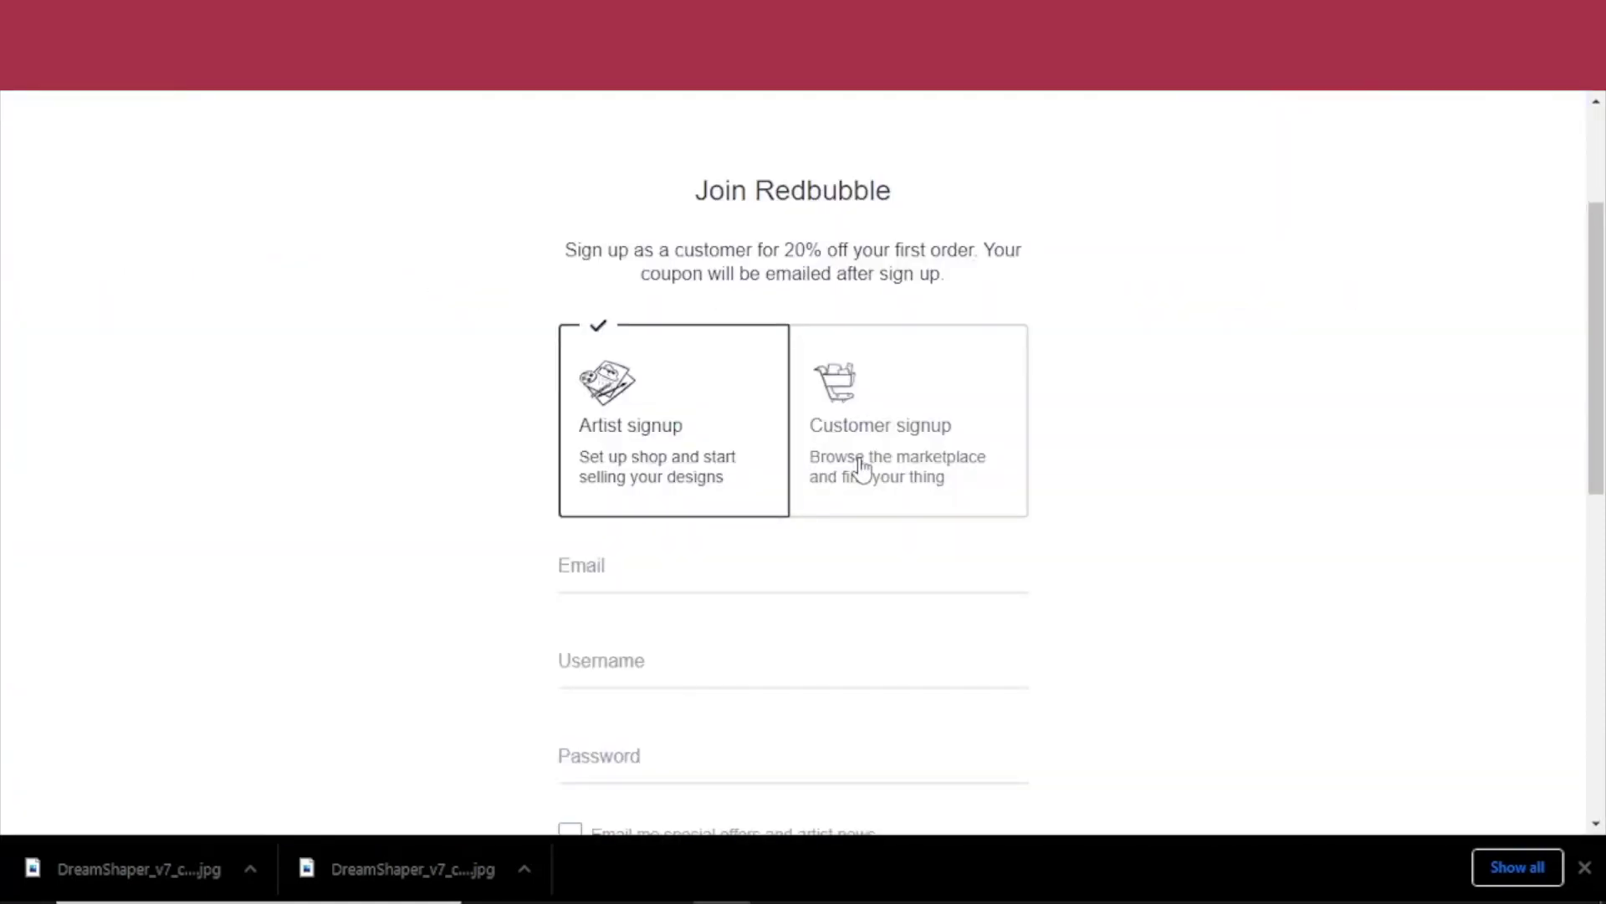
# - Scroll the Redbubble Dashboard and highlight the 'Set up shop' heading
pyautogui.scroll(-2, 670, 519)
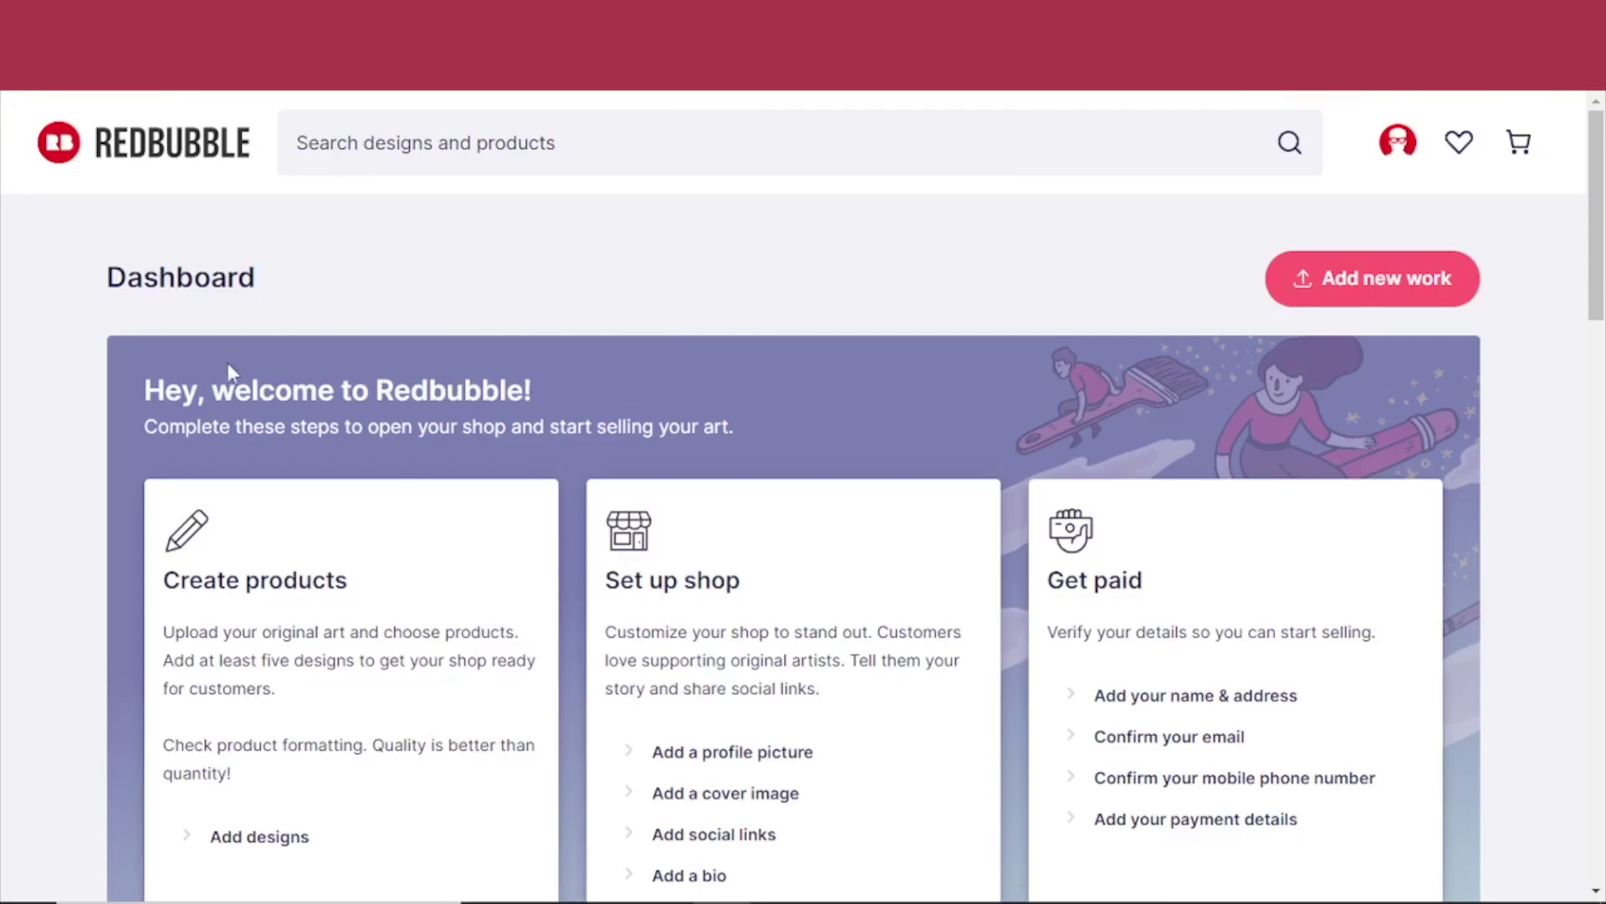
pyautogui.scroll(-3, 927, 288)
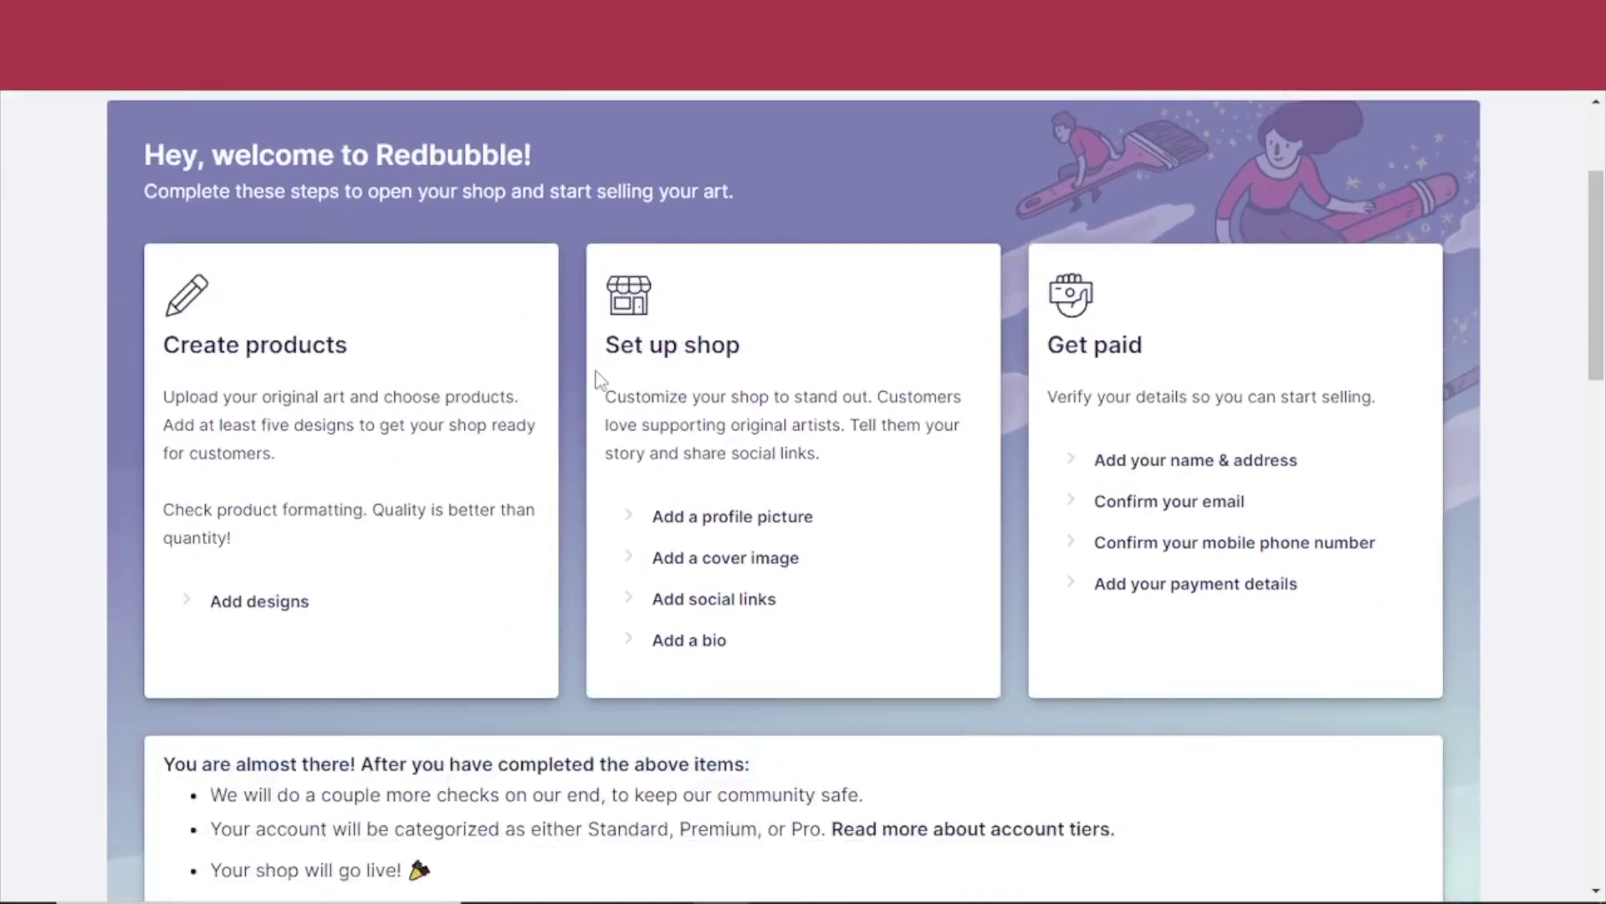
pyautogui.moveTo(607, 346); pyautogui.dragTo(910, 395)
pyautogui.click(809, 431)
# - Review the setup tips, then go to Redbubble's 'Add new work' upload page
pyautogui.scroll(-5, 519, 506)
pyautogui.scroll(-5, 523, 498)
pyautogui.scroll(4, 533, 477)
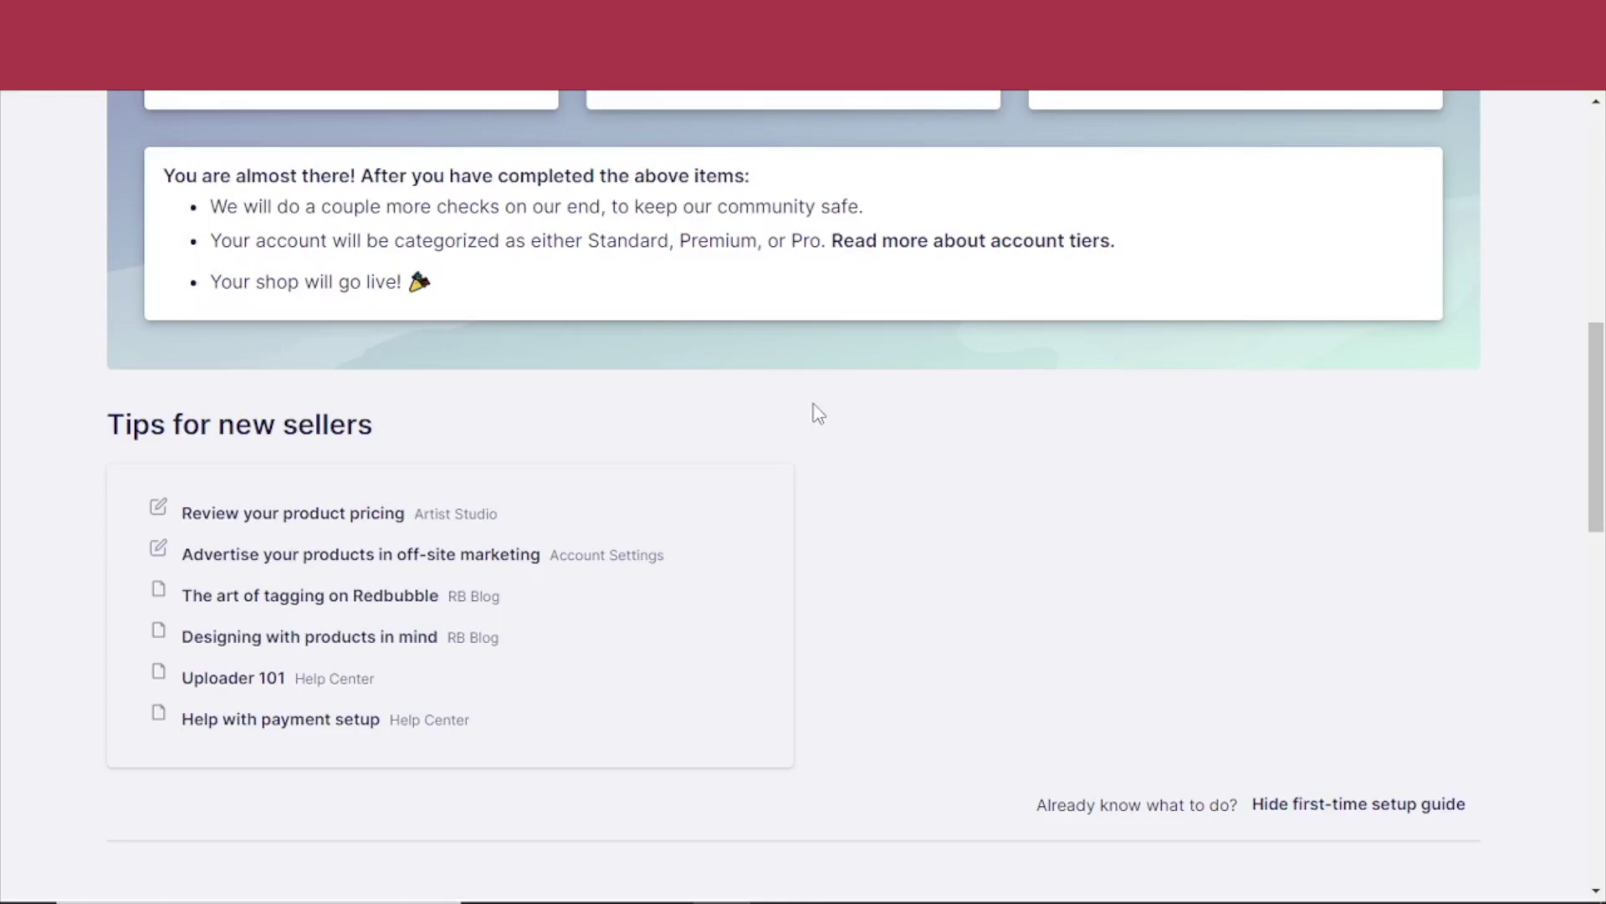
pyautogui.scroll(6, 645, 404)
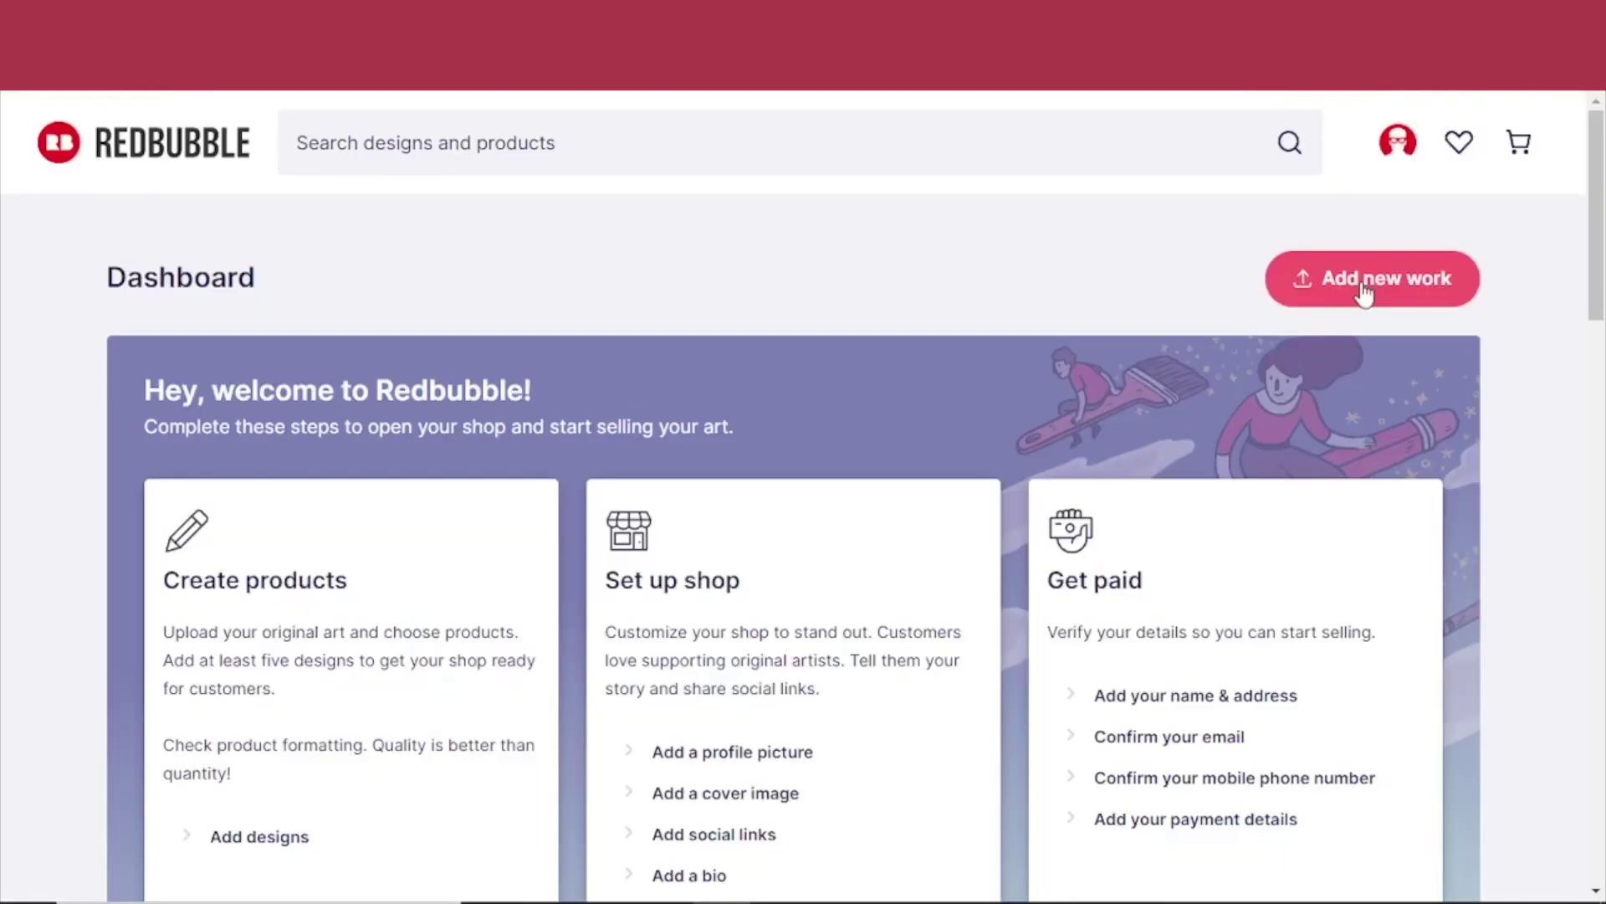
pyautogui.click(1343, 284)
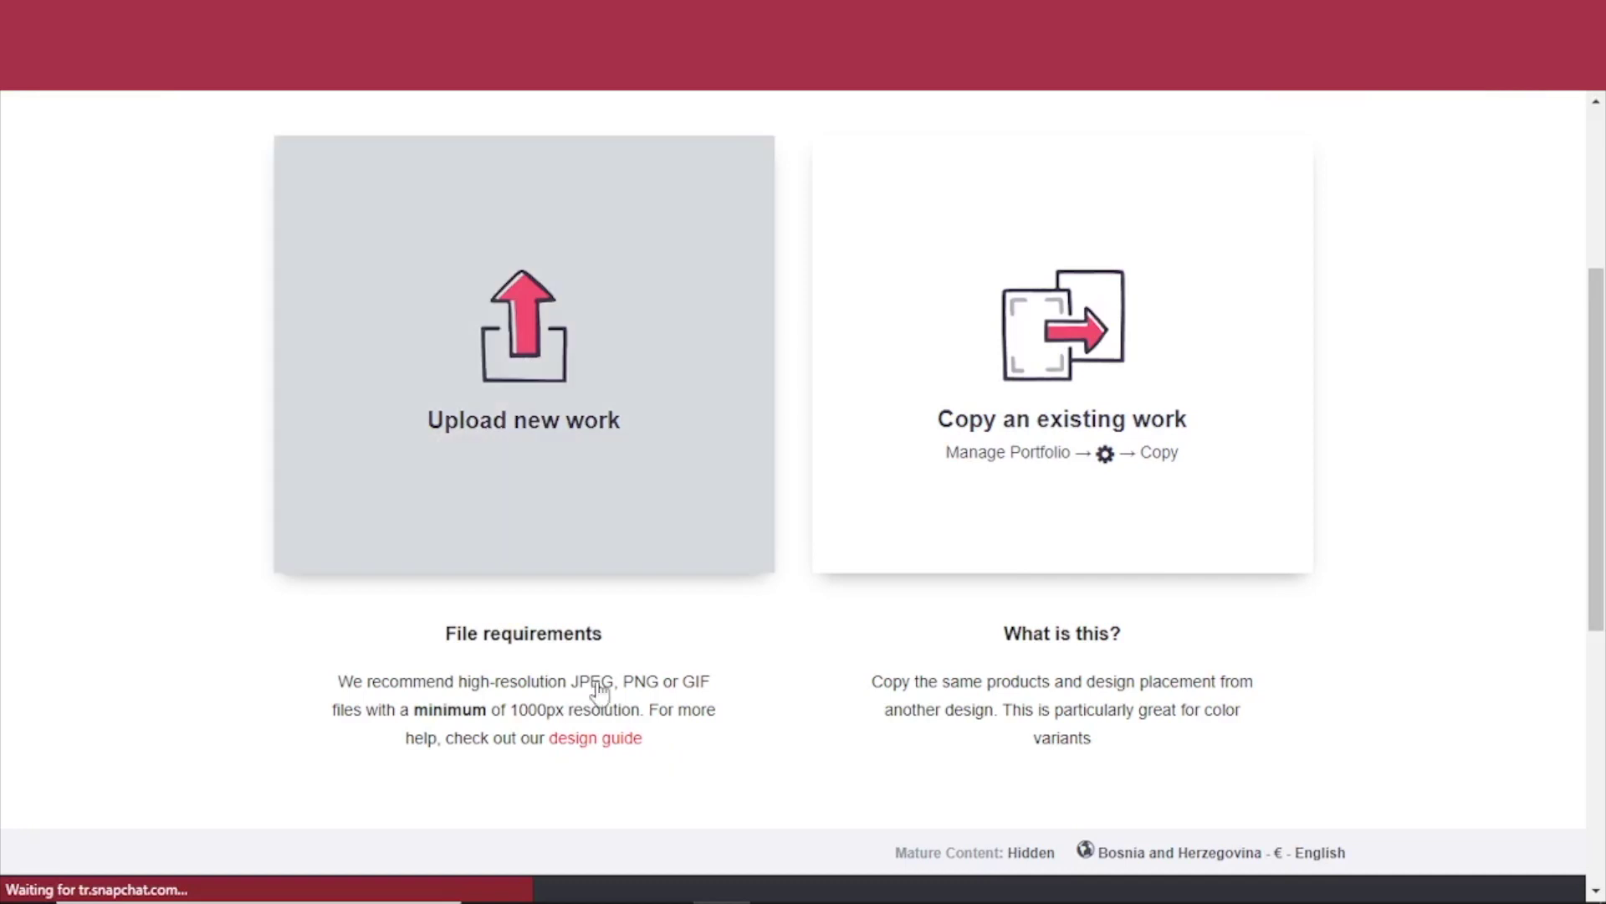
pyautogui.scroll(4, 599, 691)
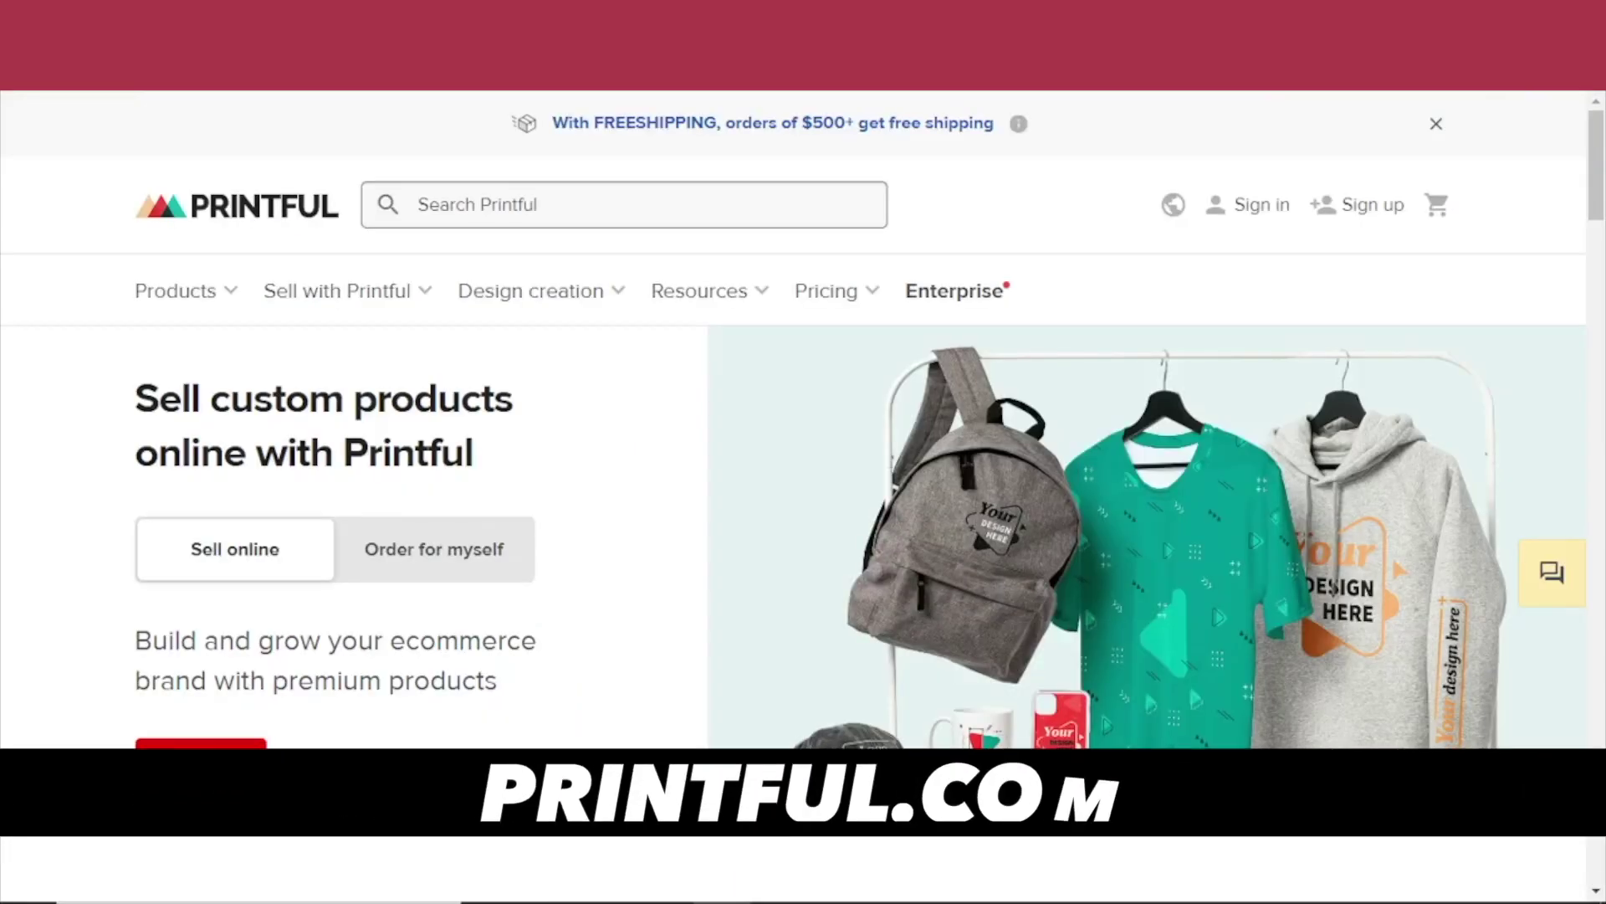
# - Scroll down Printful's 'Sell custom products online' homepage
pyautogui.scroll(-5, 505, 305)
pyautogui.scroll(-5, 510, 308)
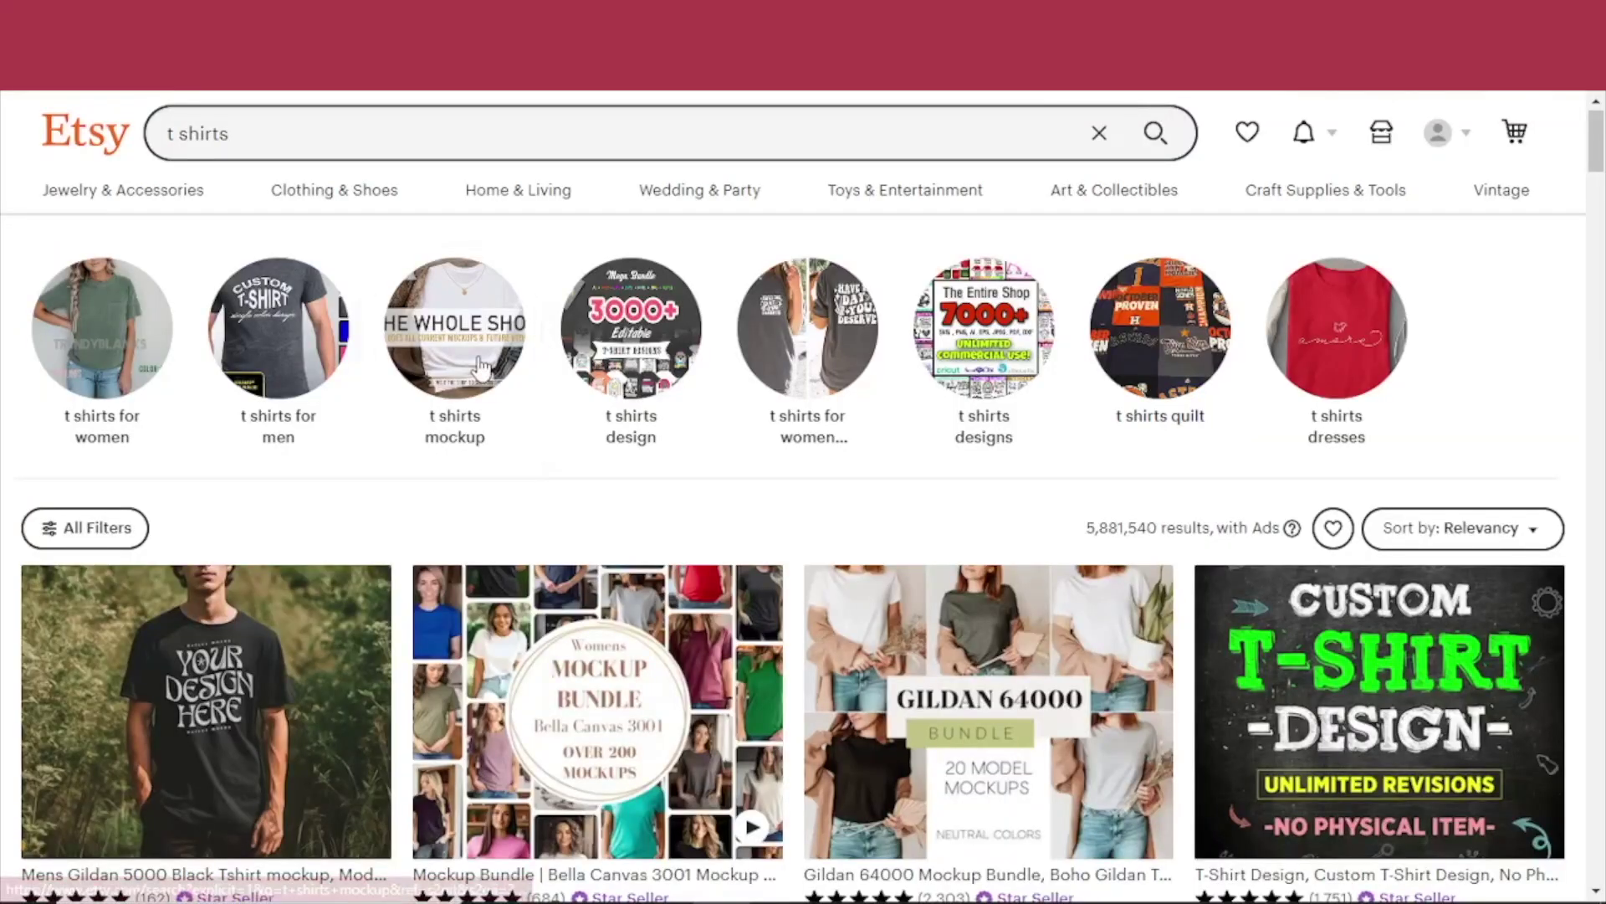
# - Browse Etsy's hoodies results (1,364,405 listings) and open one hoodie listing
pyautogui.scroll(-5, 481, 366)
pyautogui.scroll(-5, 1034, 367)
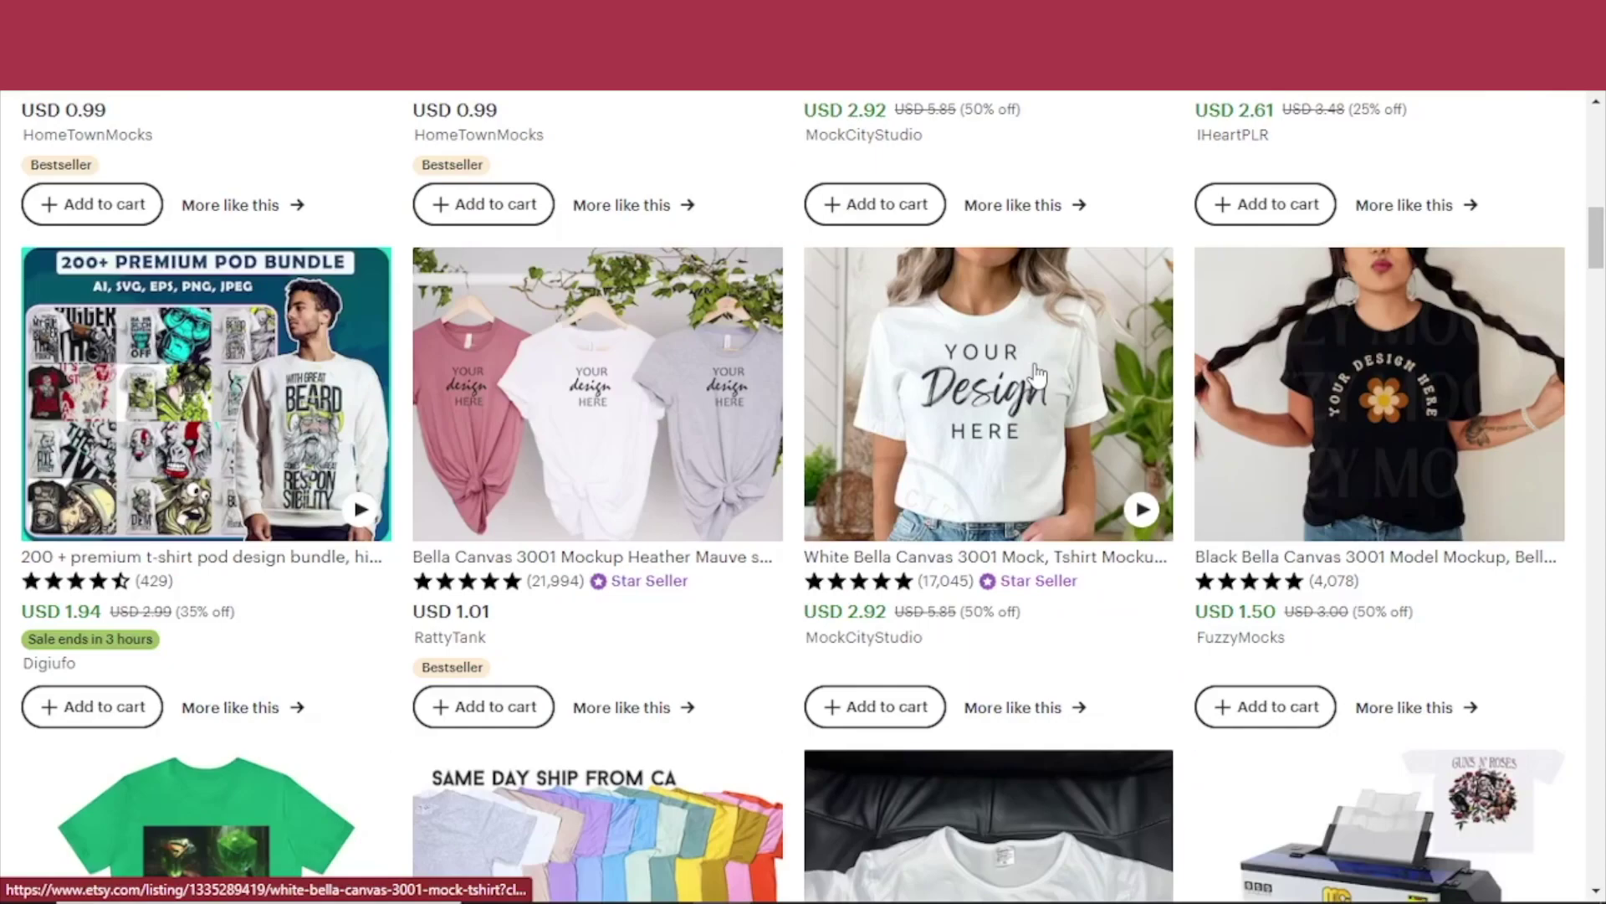
pyautogui.scroll(-8, 1037, 372)
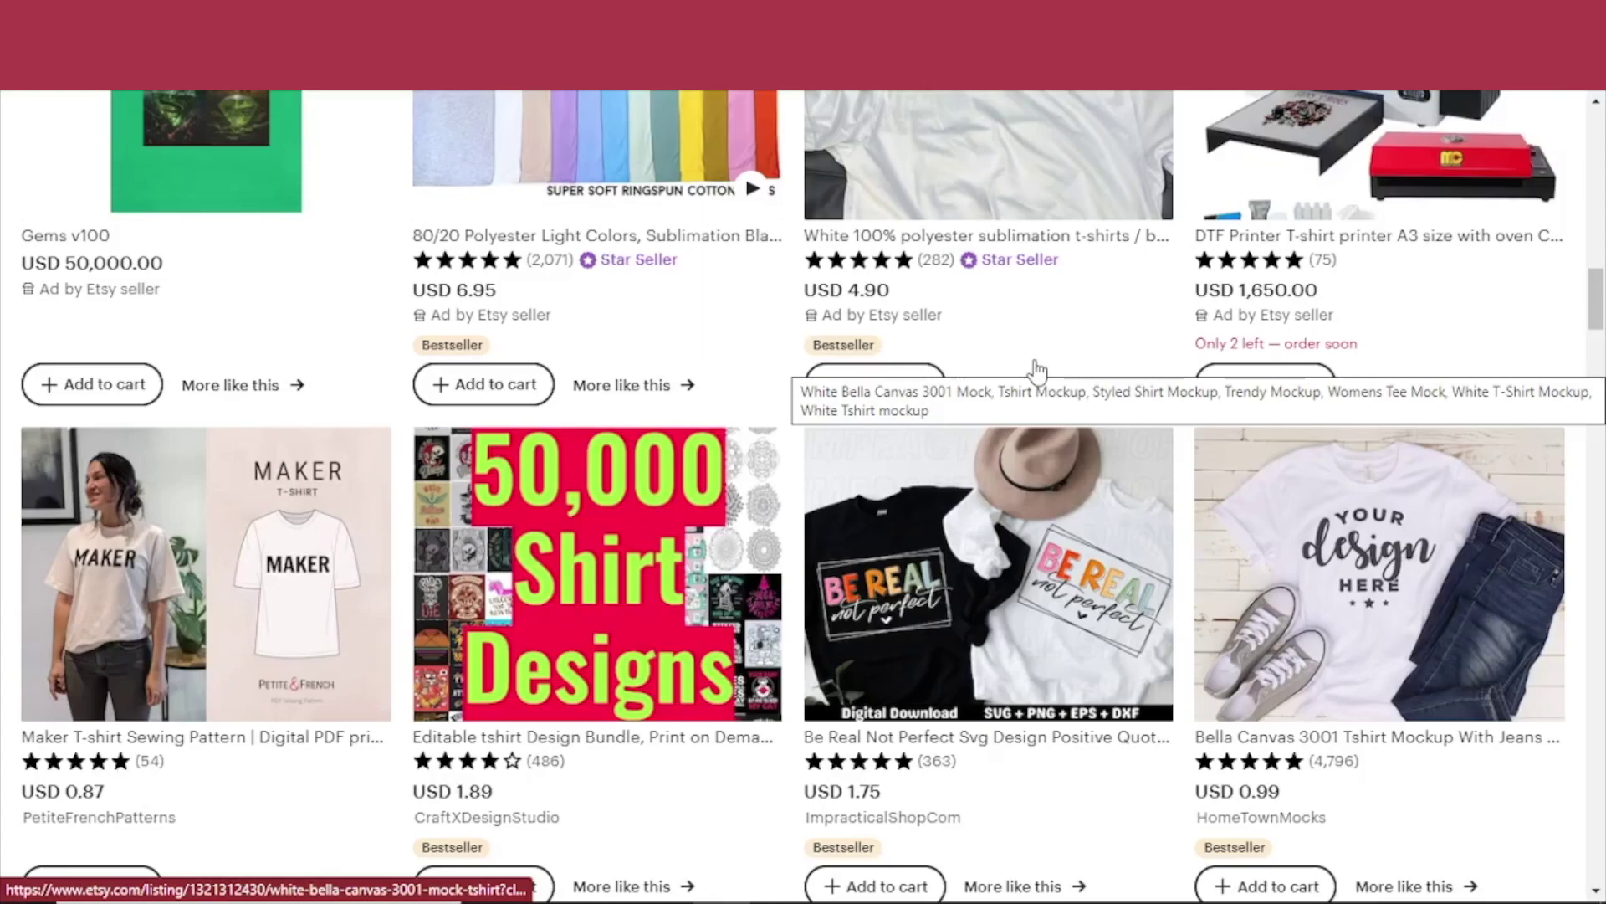
pyautogui.scroll(-6, 1037, 371)
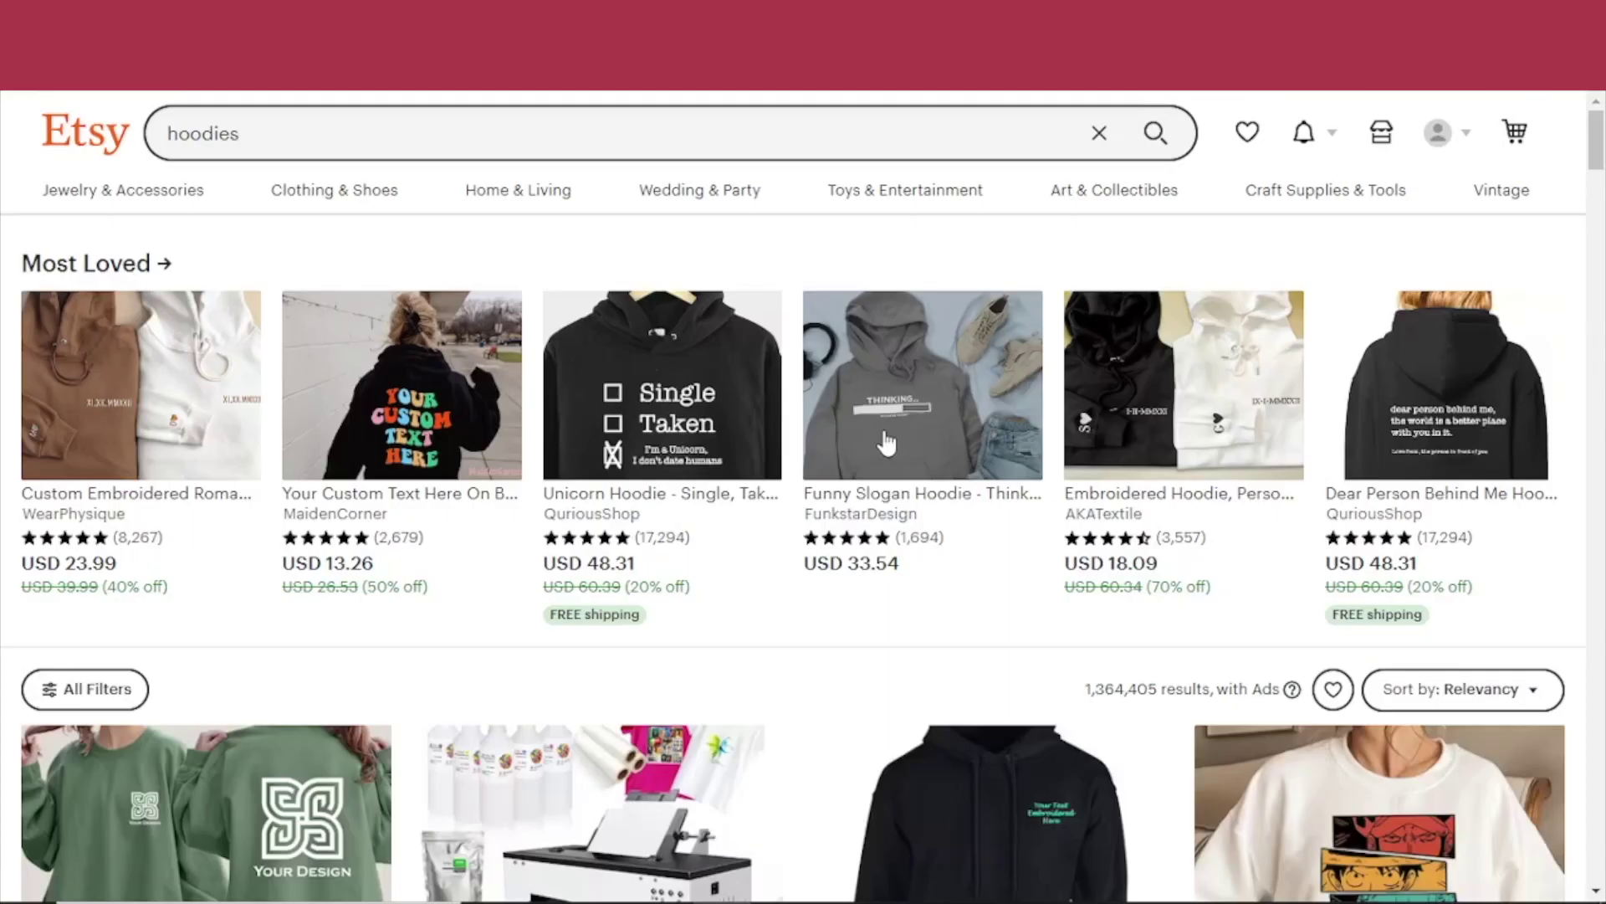
pyautogui.scroll(-10, 886, 444)
pyautogui.click(768, 380)
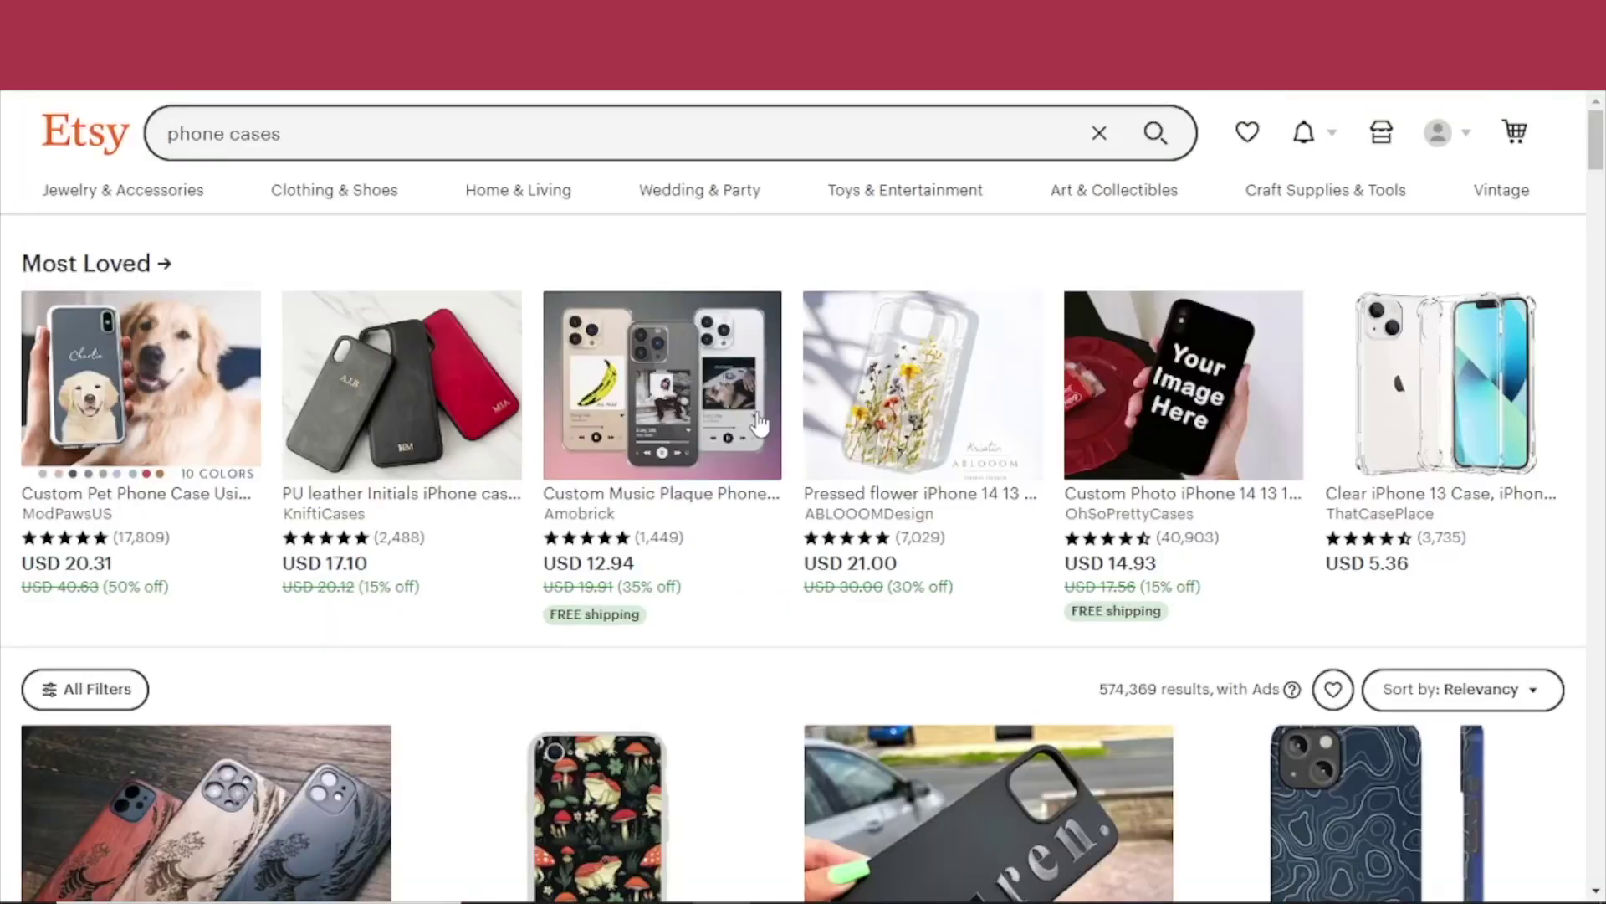
# - On the USD 2.42 Leonardo AI guide listing, highlight 'Leonardo AI' in the title
pyautogui.scroll(-10, 804, 452)
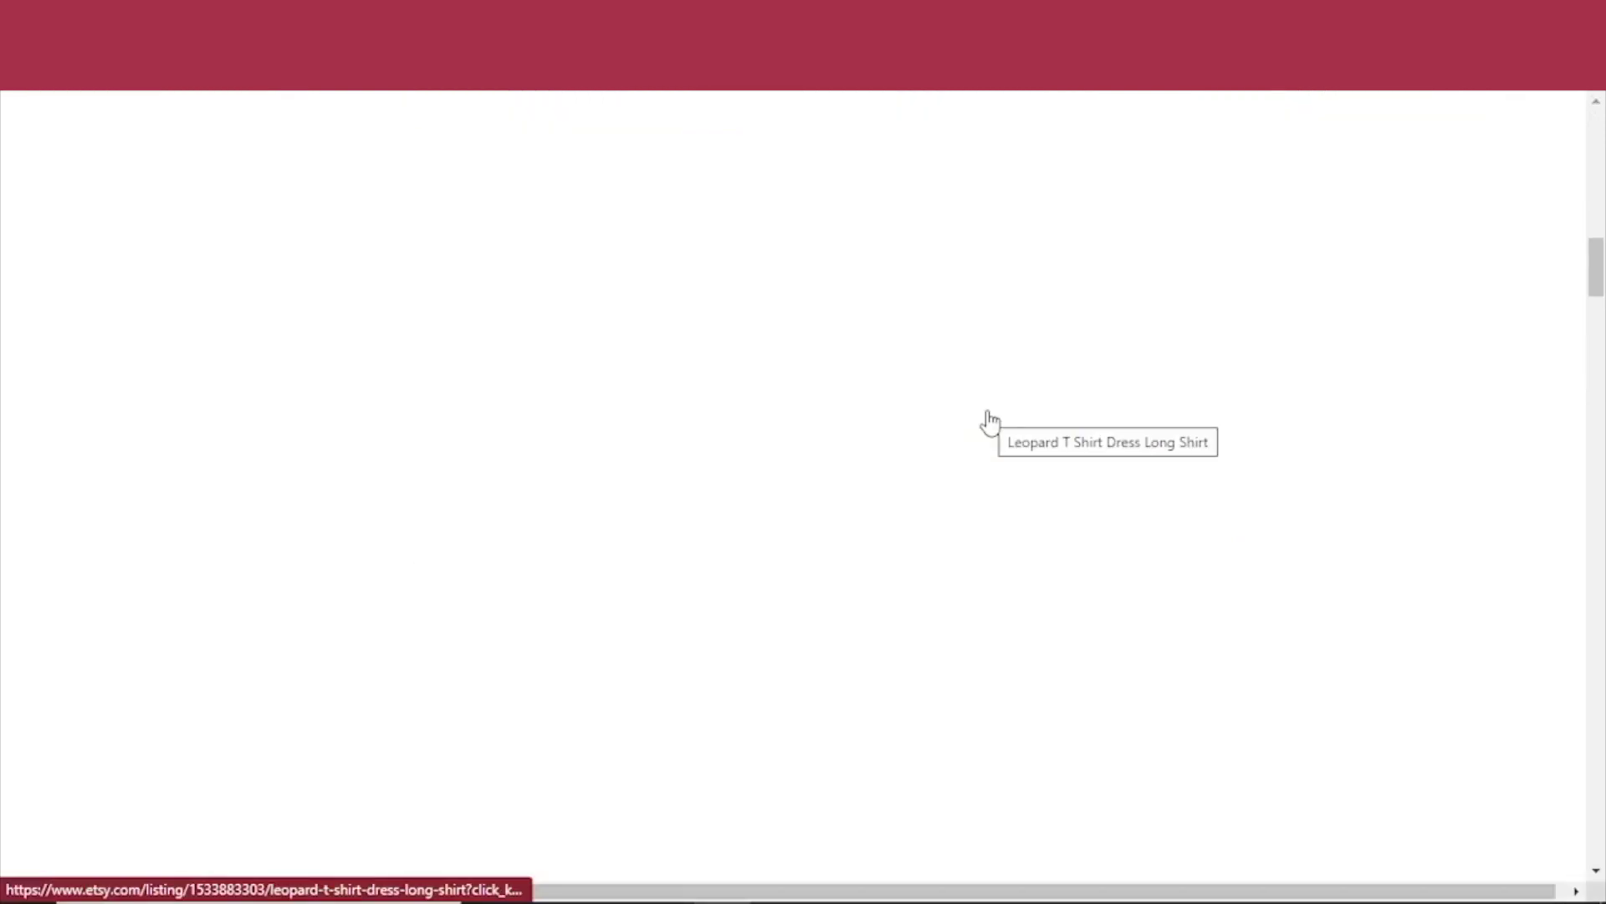
pyautogui.scroll(2, 522, 369)
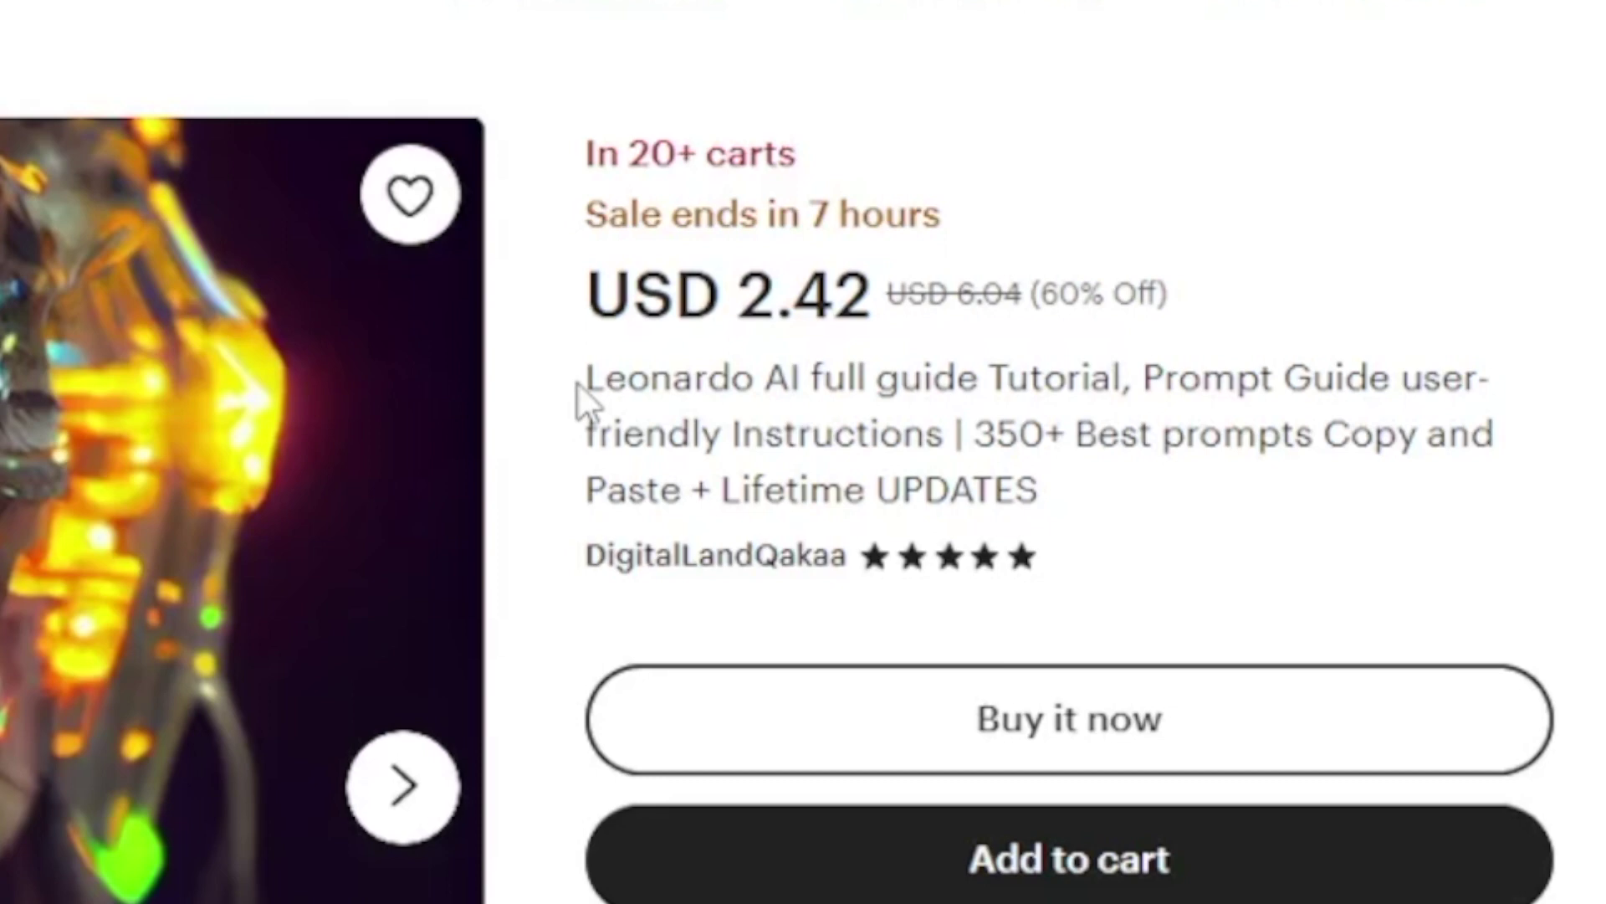
pyautogui.moveTo(1133, 379); pyautogui.dragTo(1182, 439)
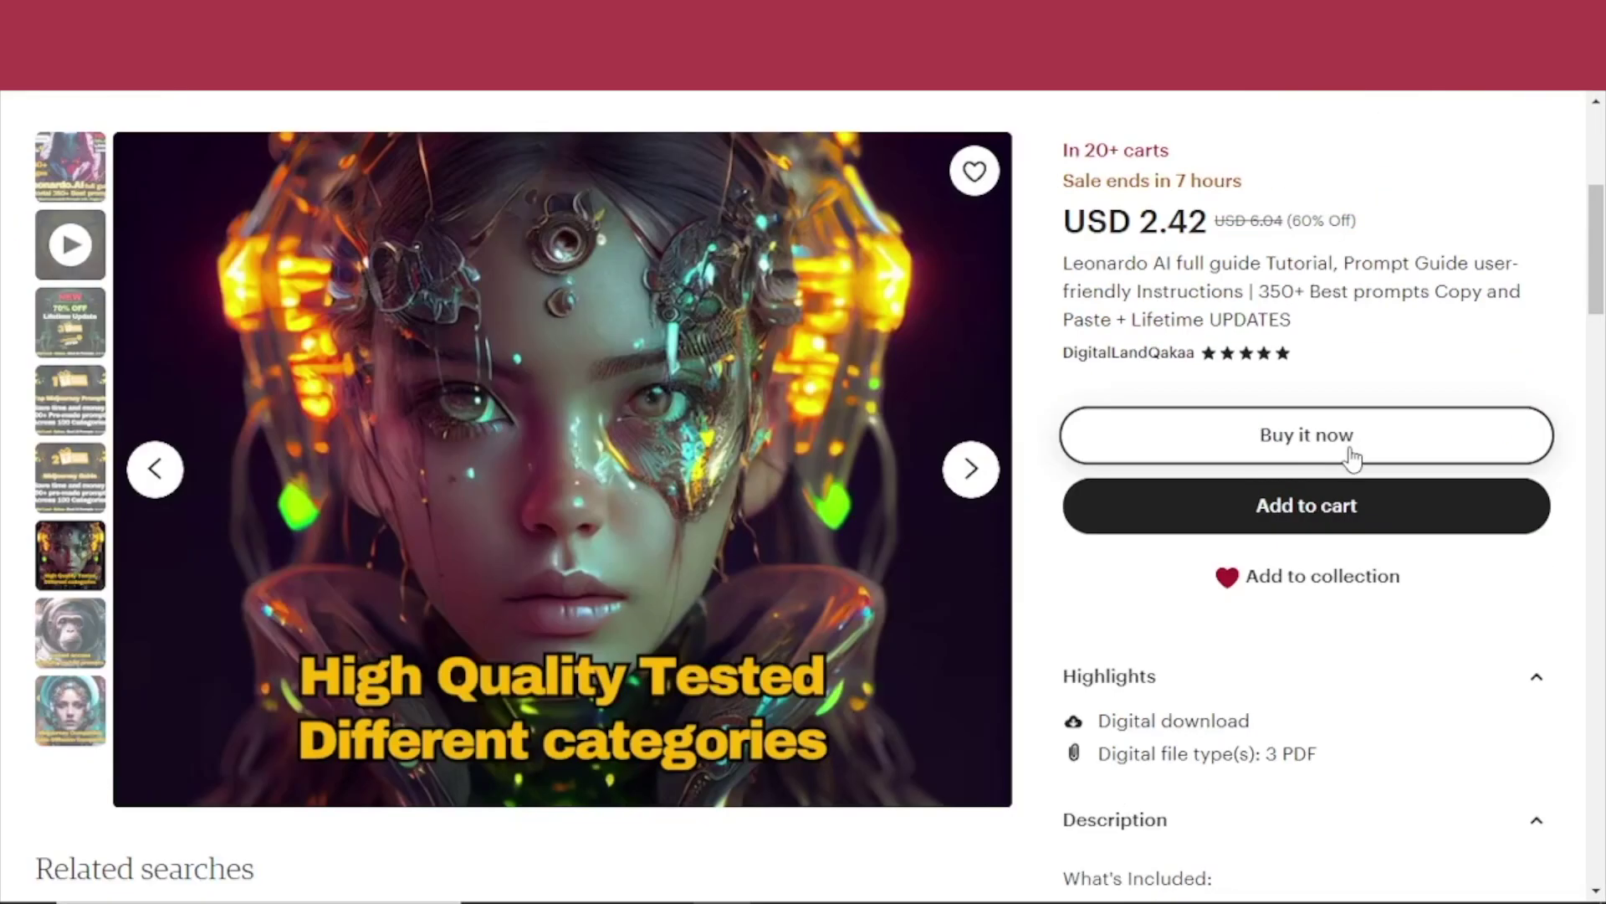
pyautogui.scroll(1, 1352, 456)
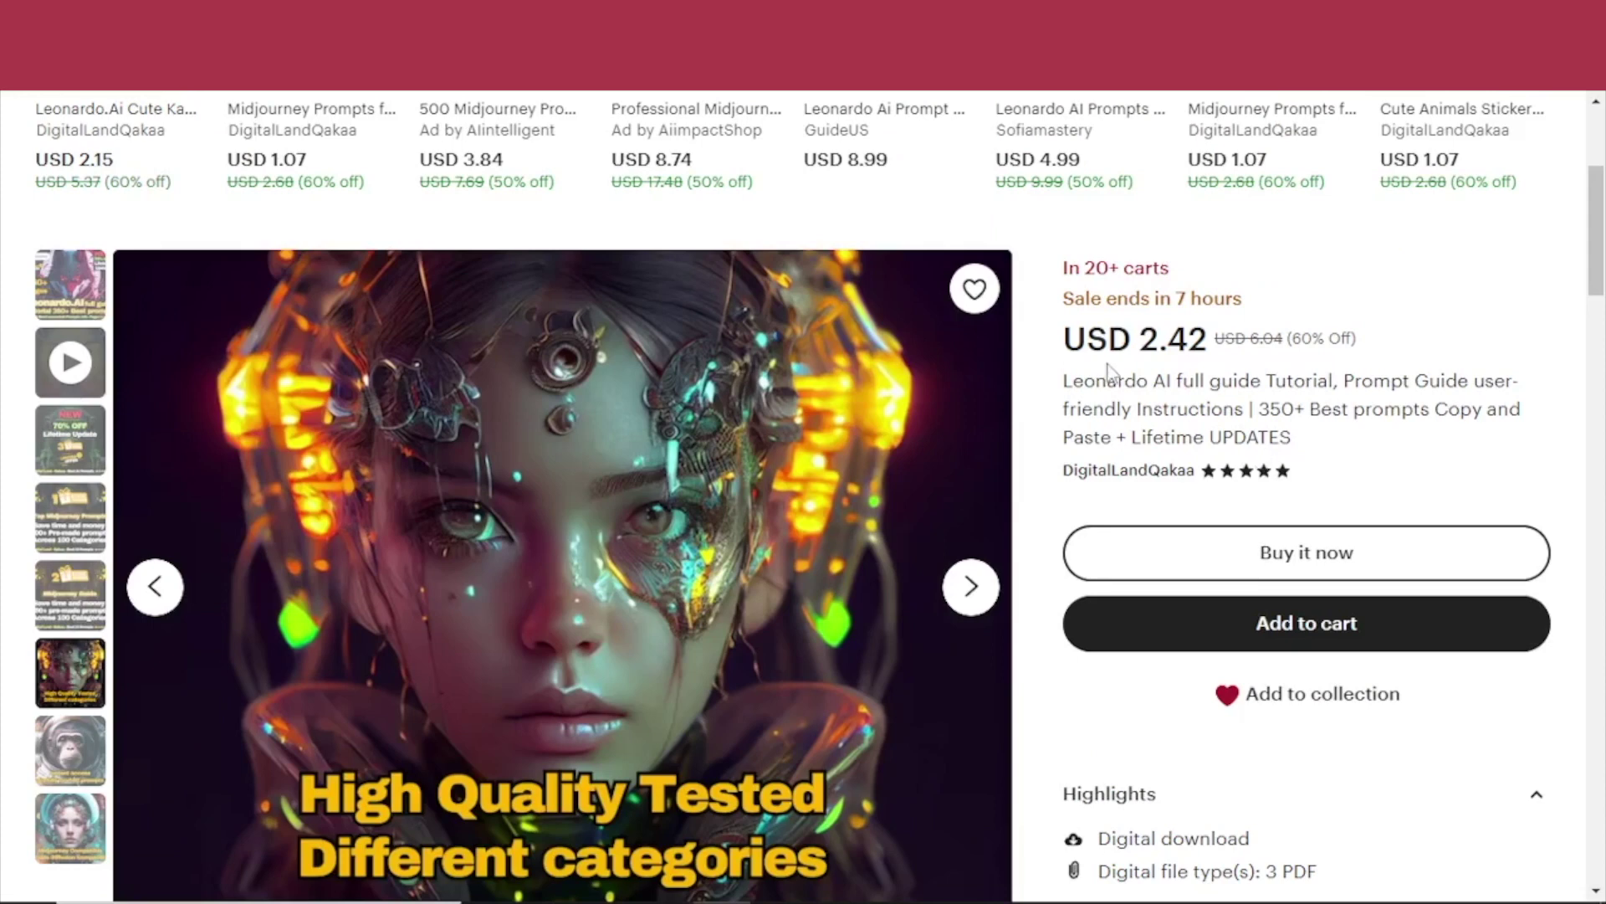
pyautogui.moveTo(1065, 380); pyautogui.dragTo(1179, 383)
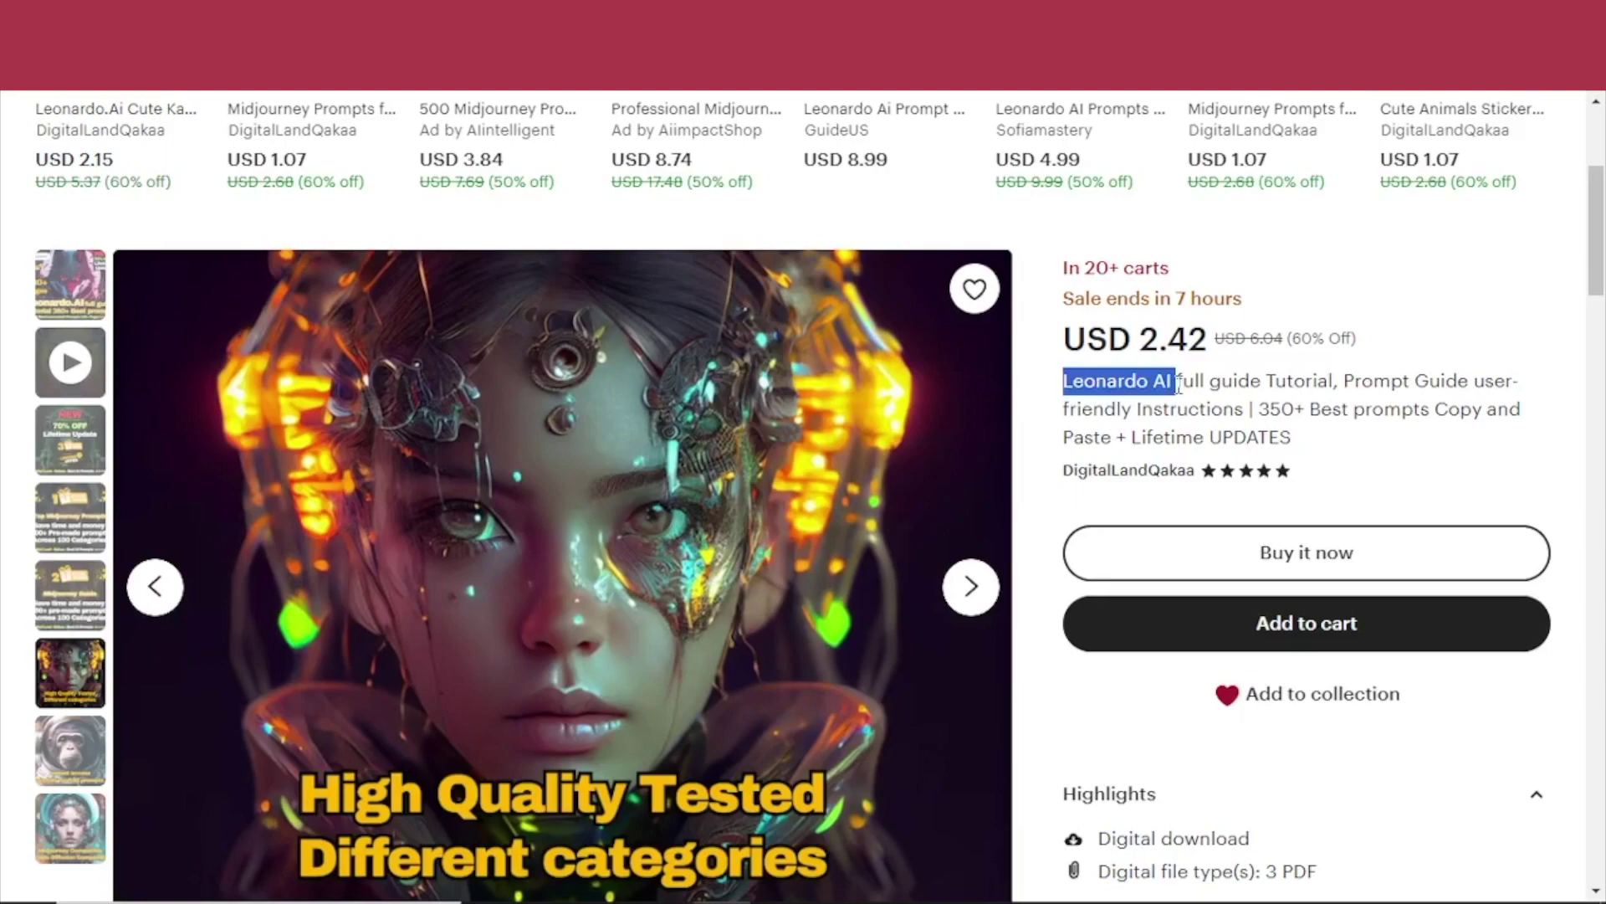